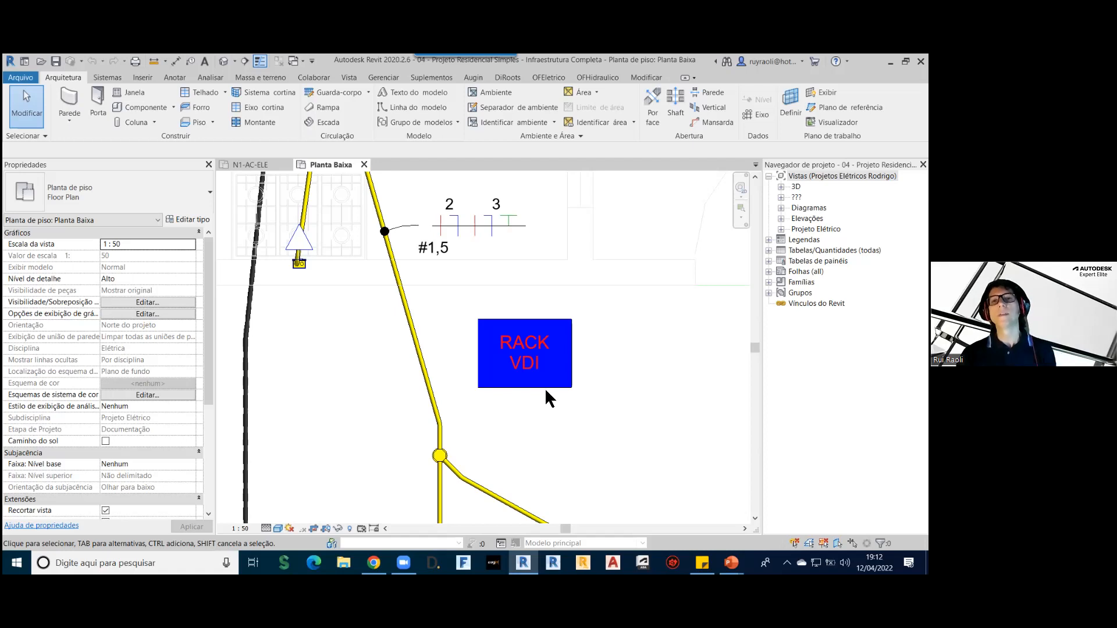
Step: Review the type properties of the RACK VDI equipment in the floor plan, leaving them as they are
left_click(540, 369)
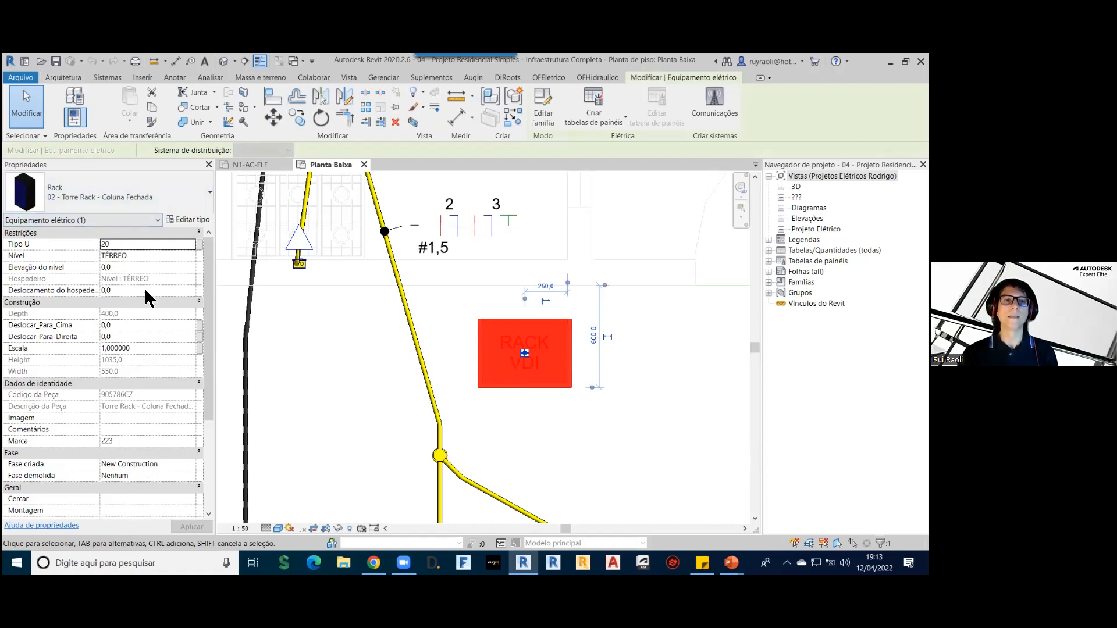
left_click(188, 221)
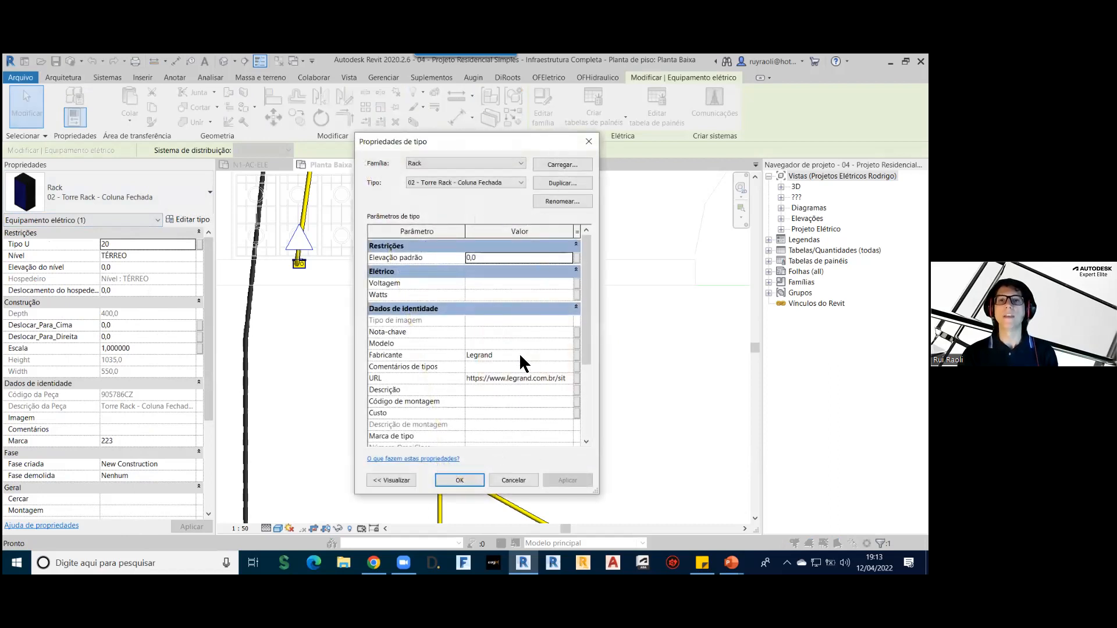
scroll(512, 355, "down", 3)
scroll(519, 366, "up", 3)
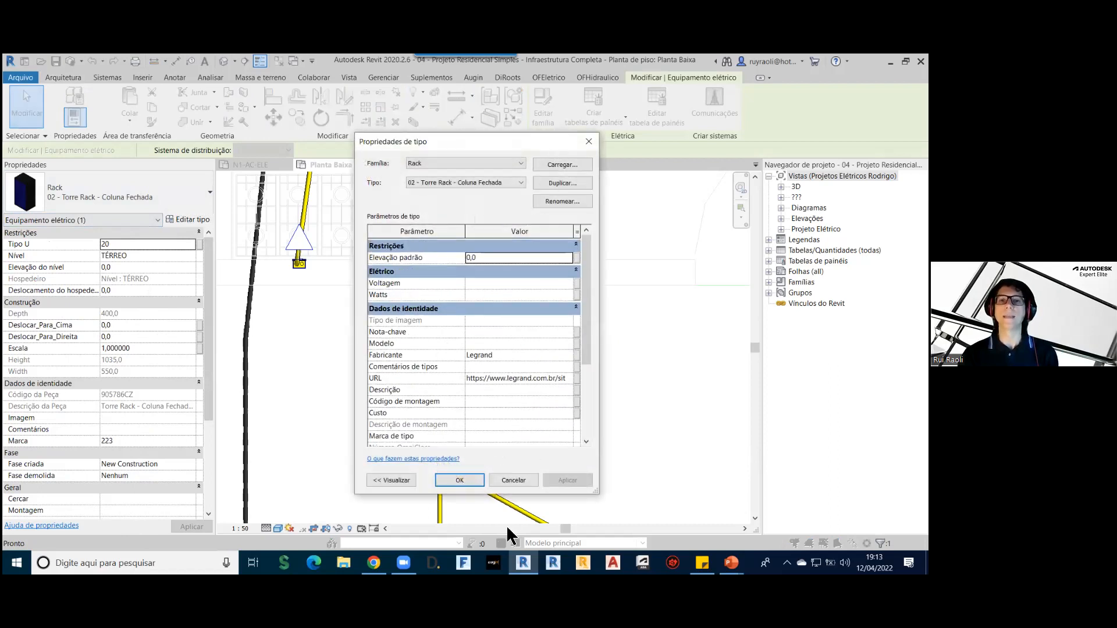
left_click(521, 478)
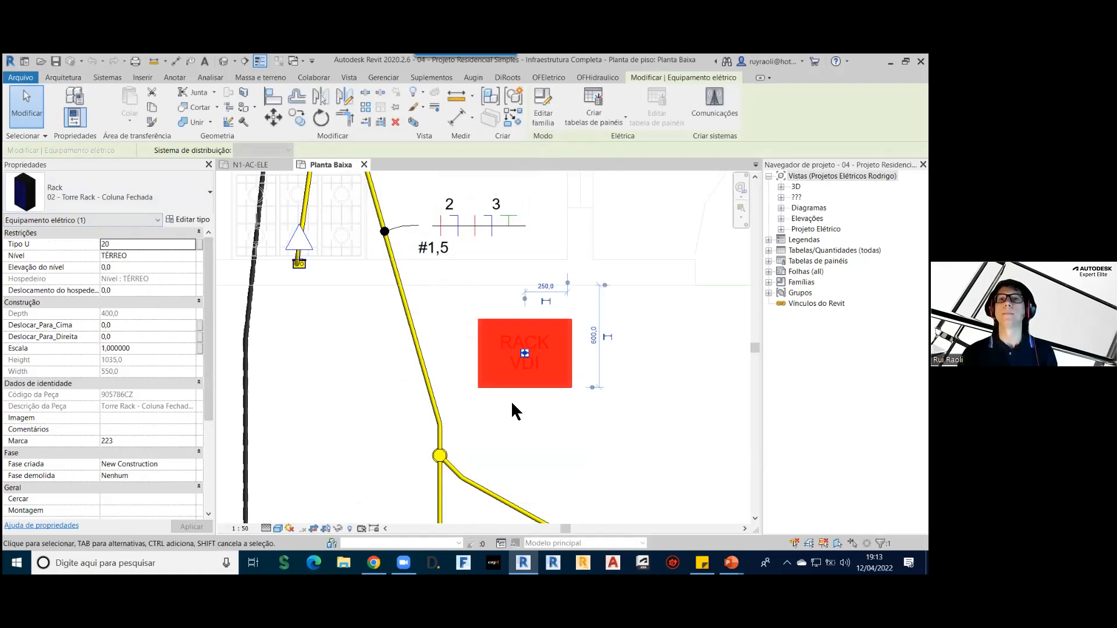
Step: Open the rack's family for editing and inspect the system type of its connector in the 3D view
left_click(545, 119)
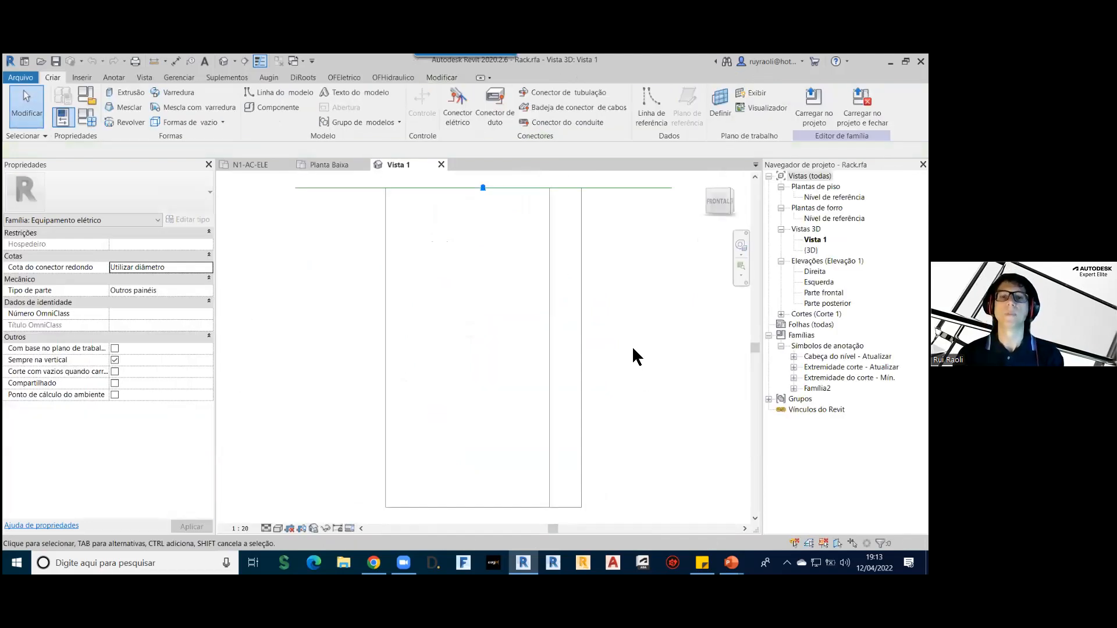
middle_click_drag(481, 341, 679, 418, "shift")
scroll(637, 428, "down", 2)
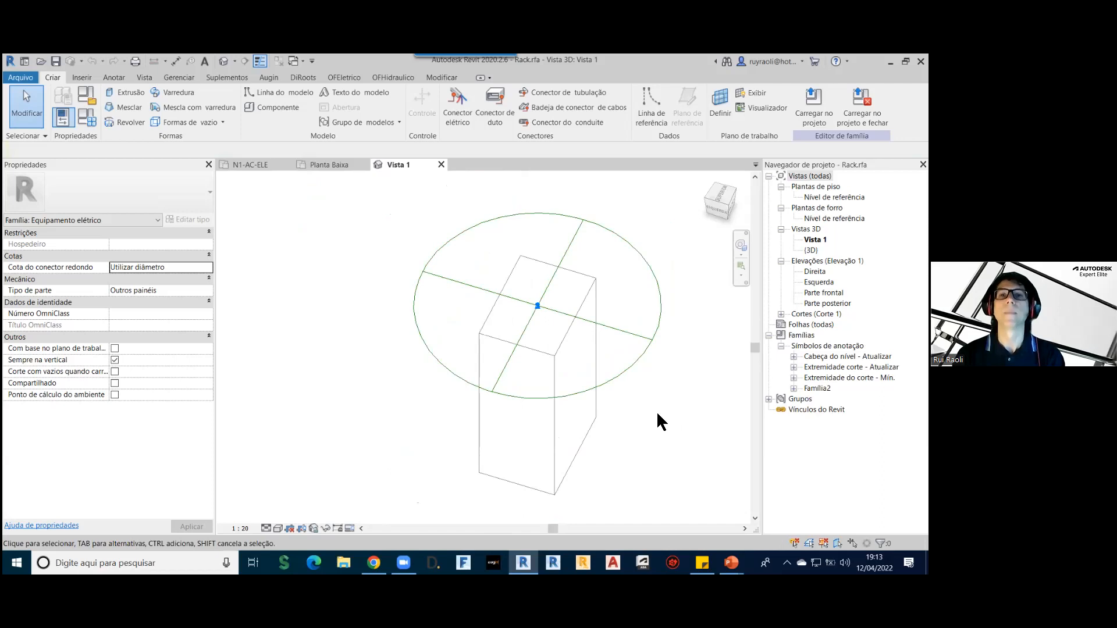
left_click(634, 366)
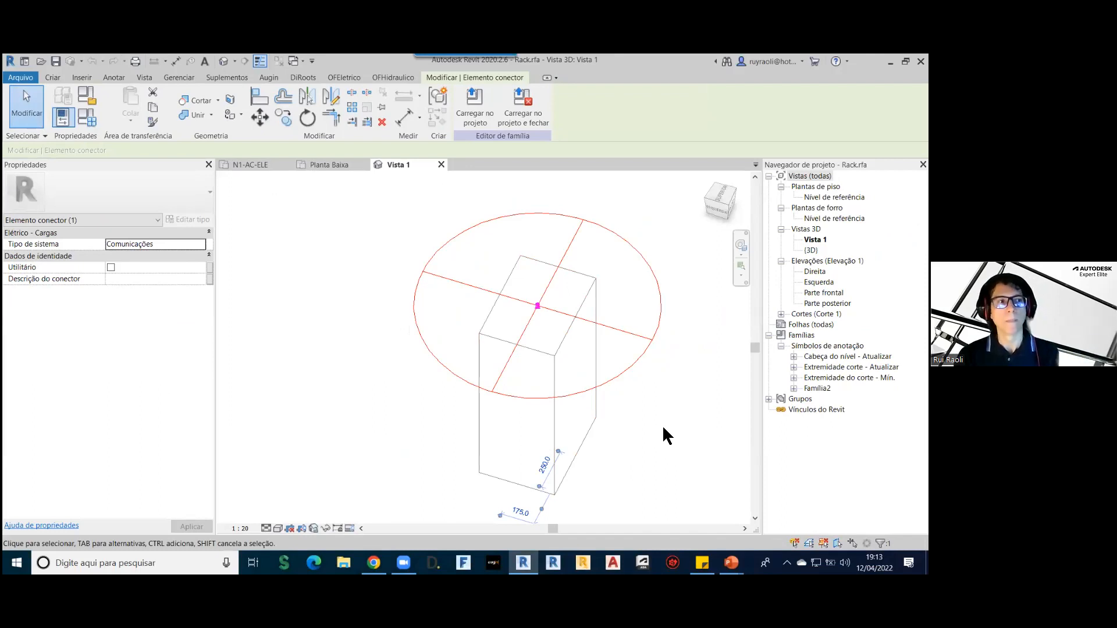
key("Escape")
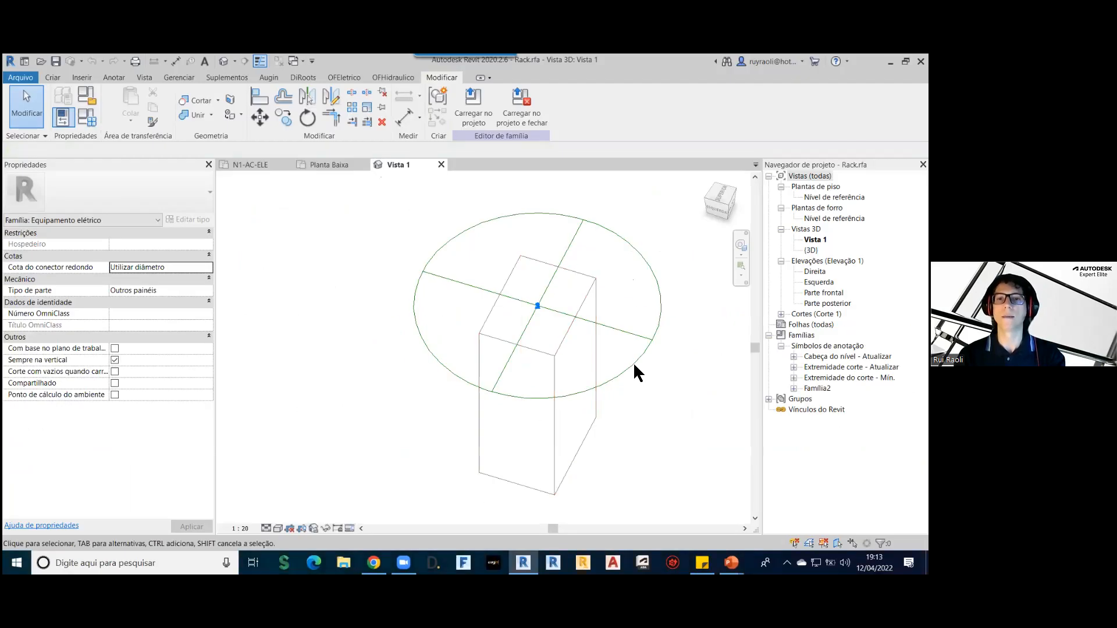
left_click(634, 366)
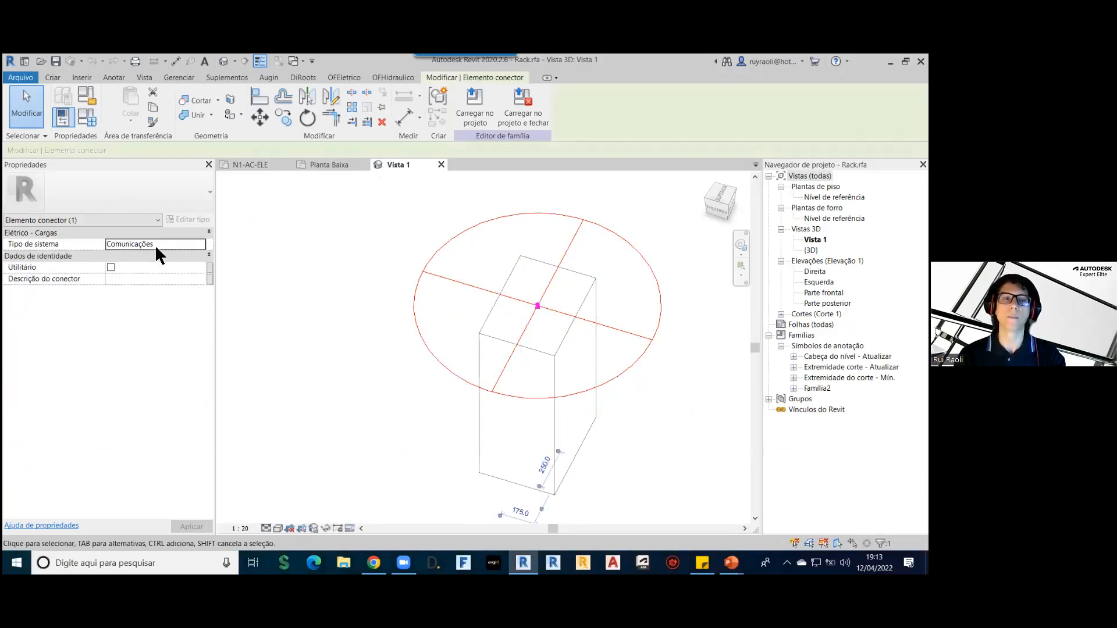
left_click(651, 456)
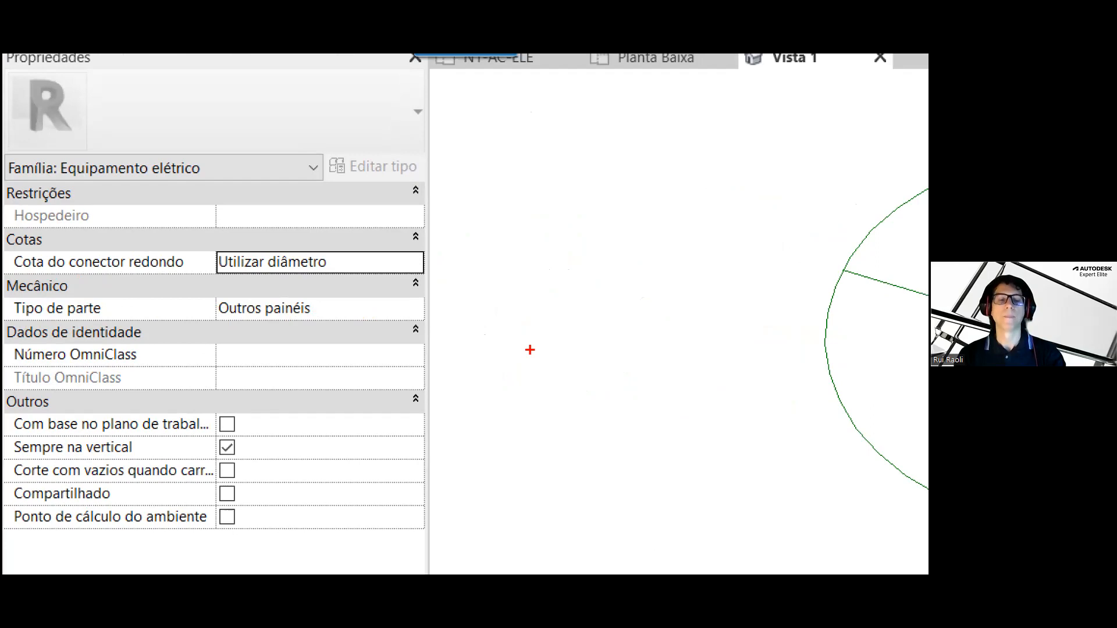
Step: Review the family's part type options and the connector's properties, and close the family to return to the floor plan
left_click(414, 308)
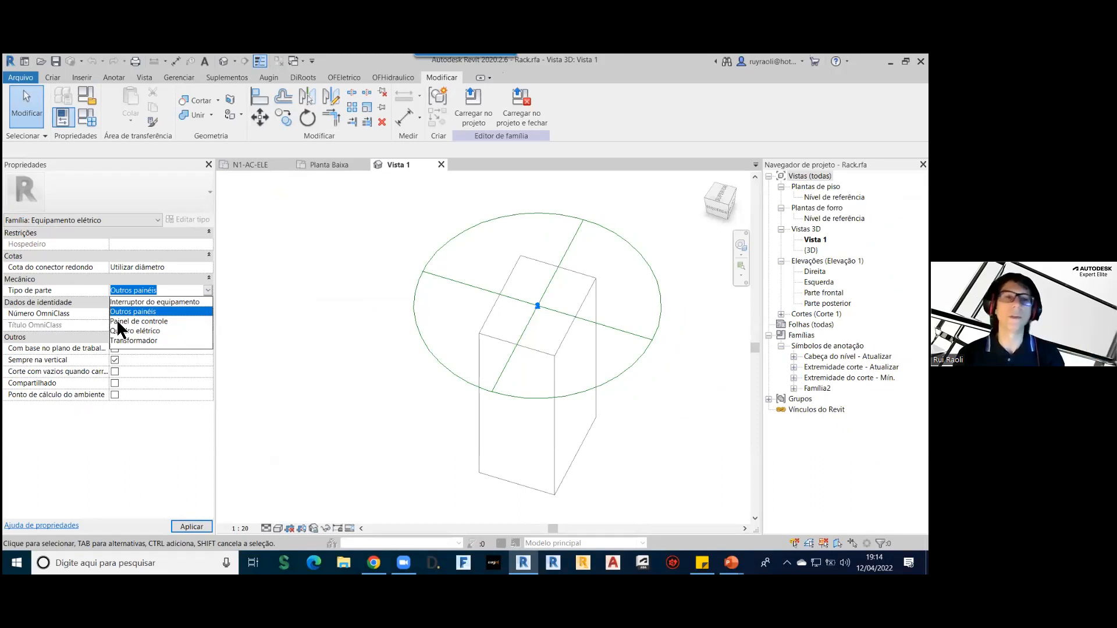
left_click(278, 353)
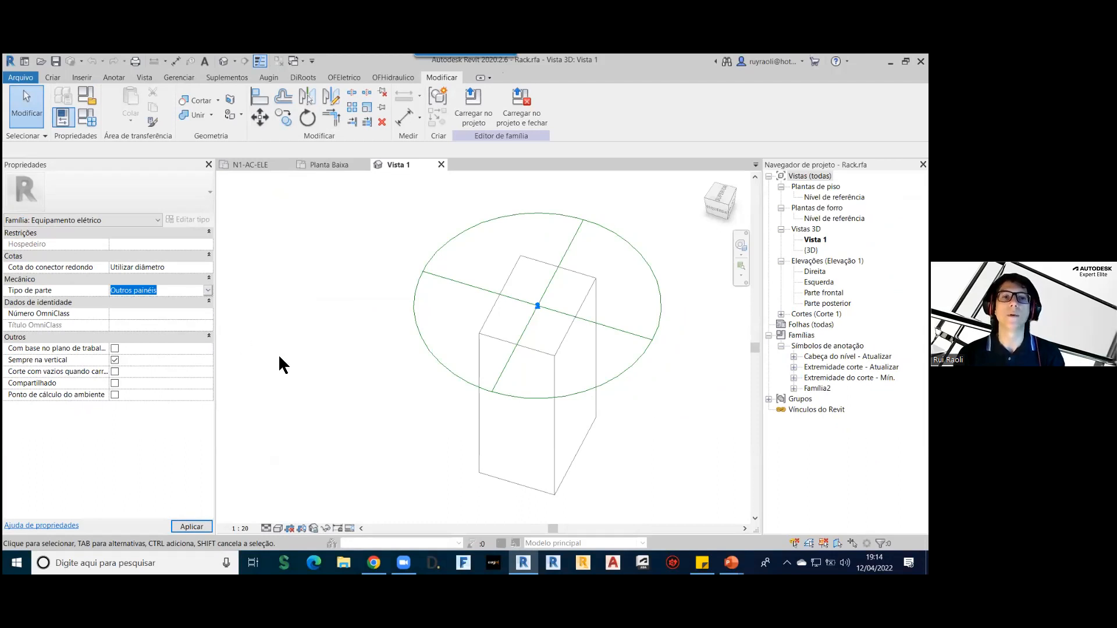
left_click(446, 367)
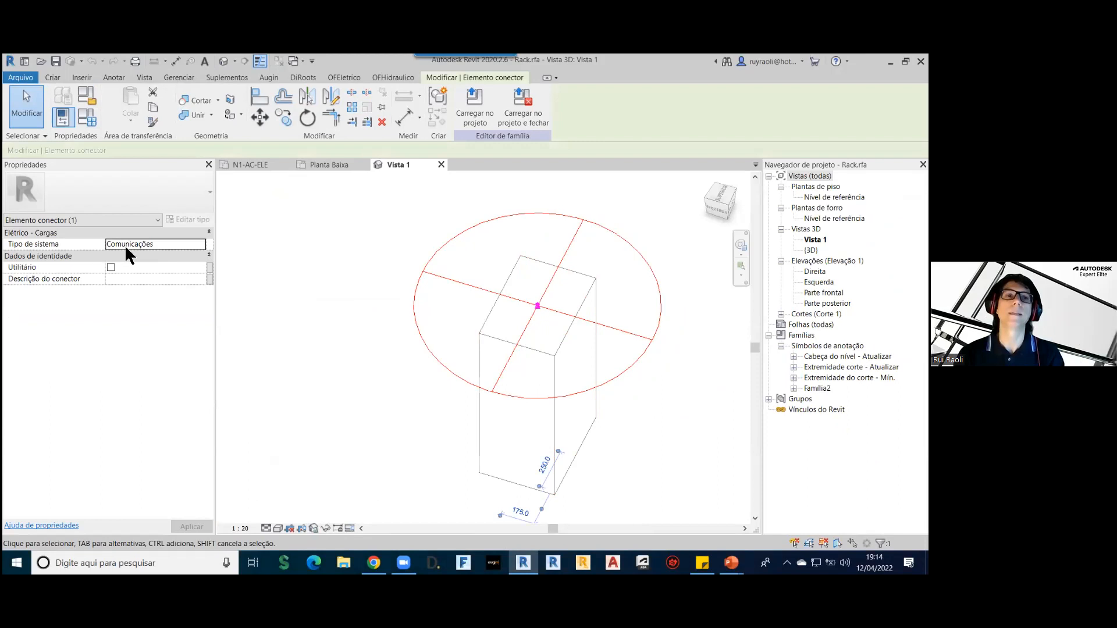
left_click(312, 323)
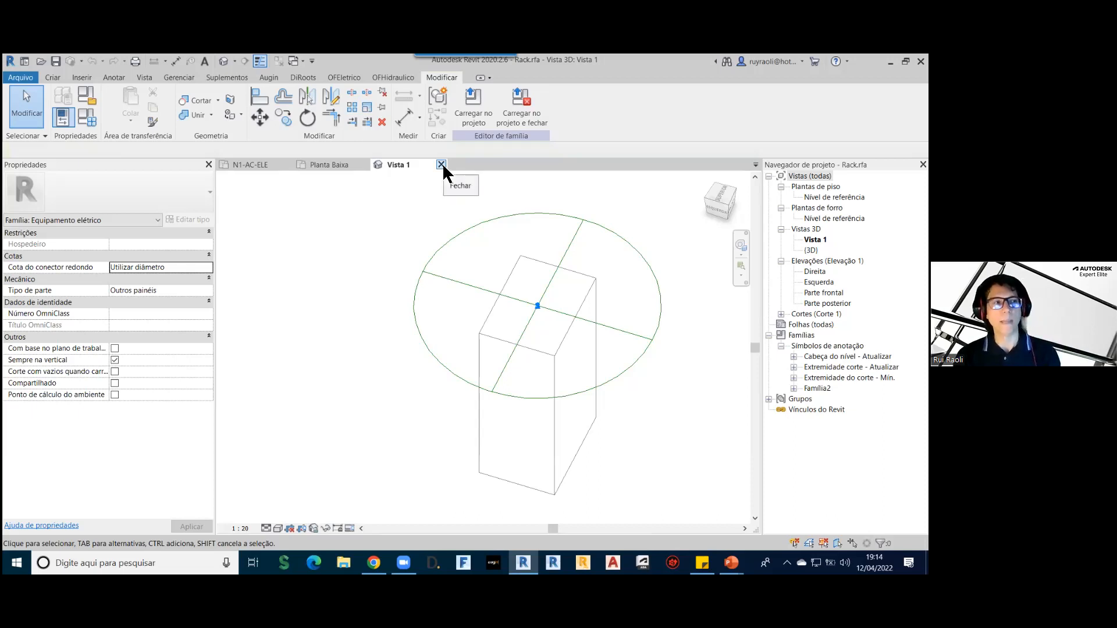
left_click(414, 285)
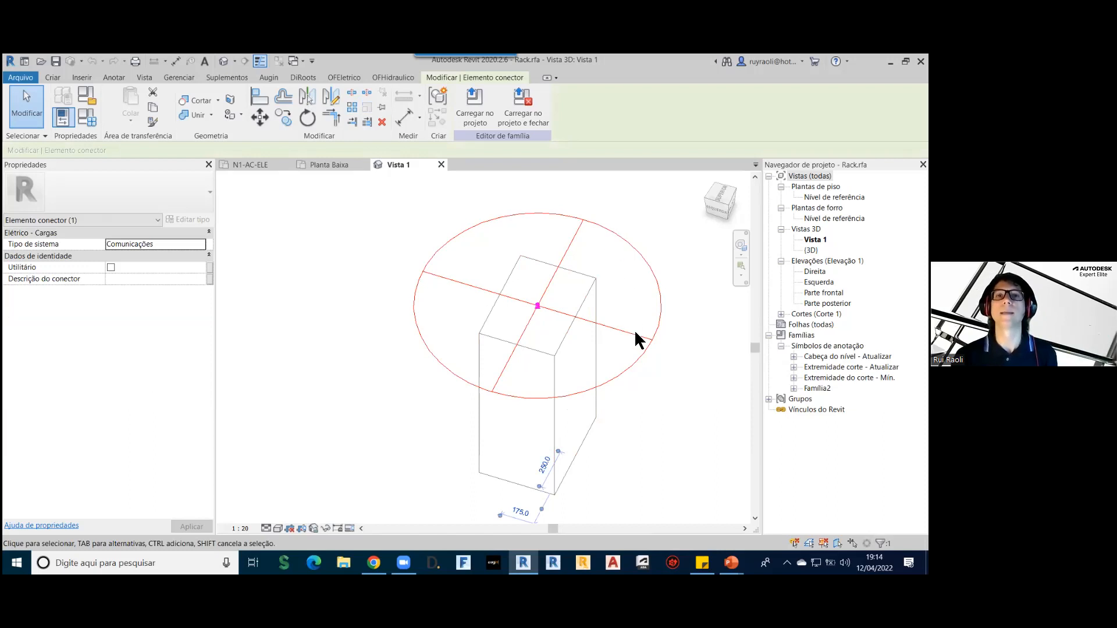
left_click(652, 449)
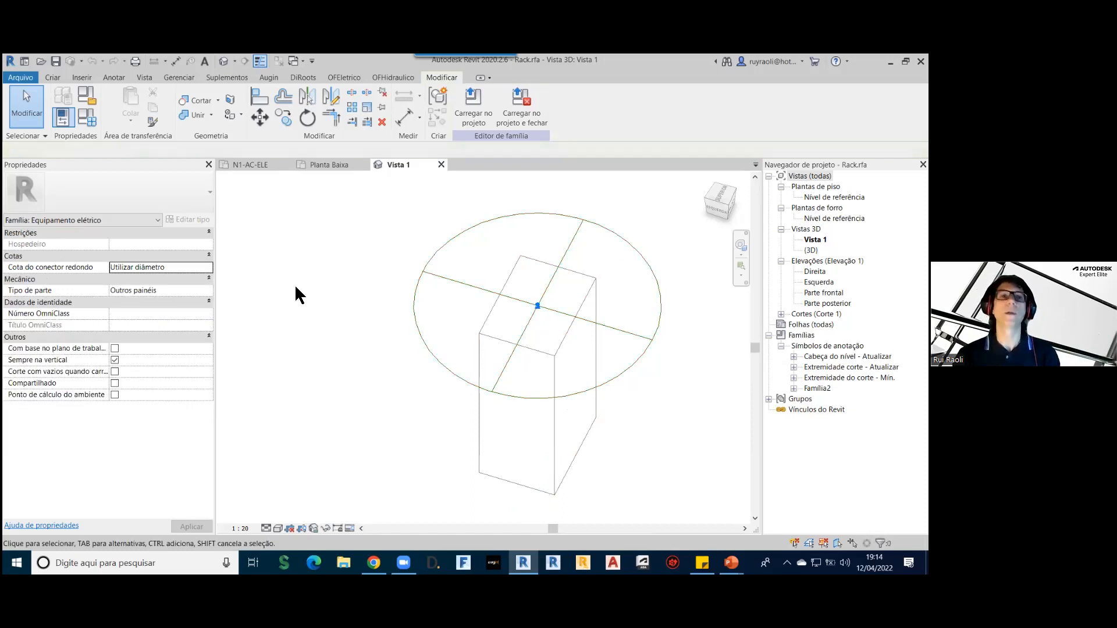
left_click(441, 165)
left_click(488, 308)
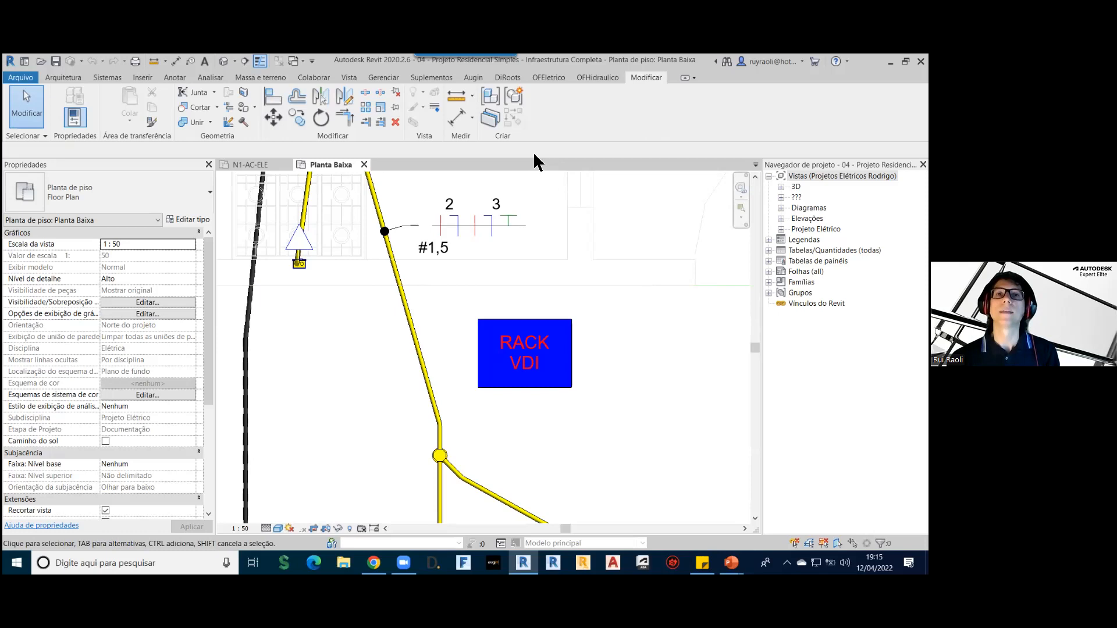
Step: Open the Data Panel template for editing from the panel schedule templates of type Painel de dados
left_click(386, 77)
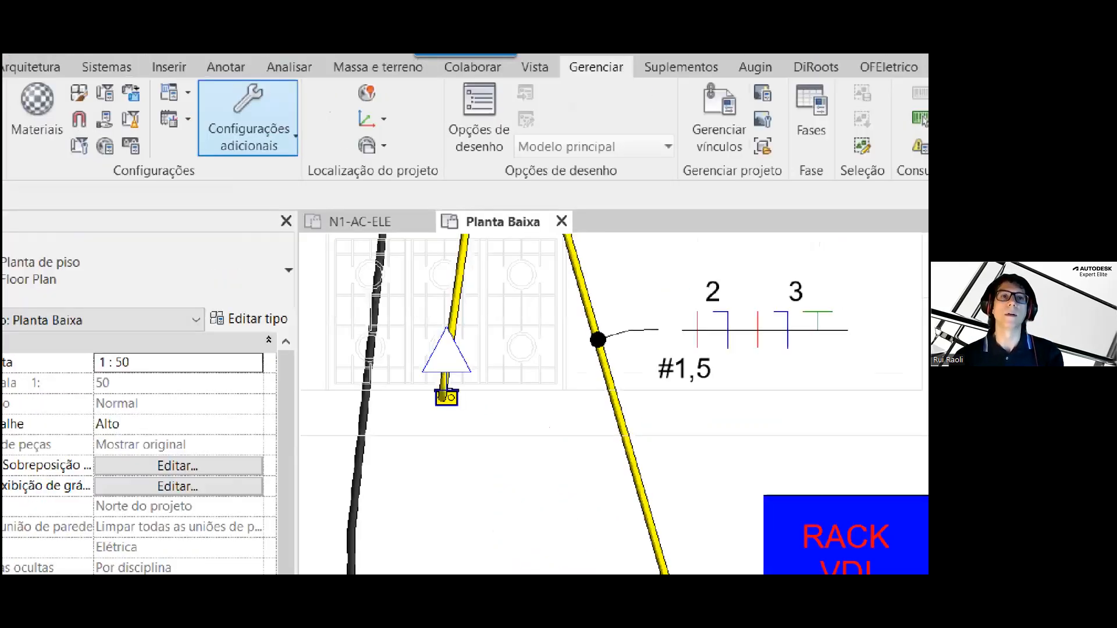
mouse_move(145, 159)
left_mouse_down()
mouse_move(157, 175)
mouse_move(197, 159)
mouse_move(190, 128)
mouse_move(140, 140)
mouse_move(159, 168)
left_mouse_up()
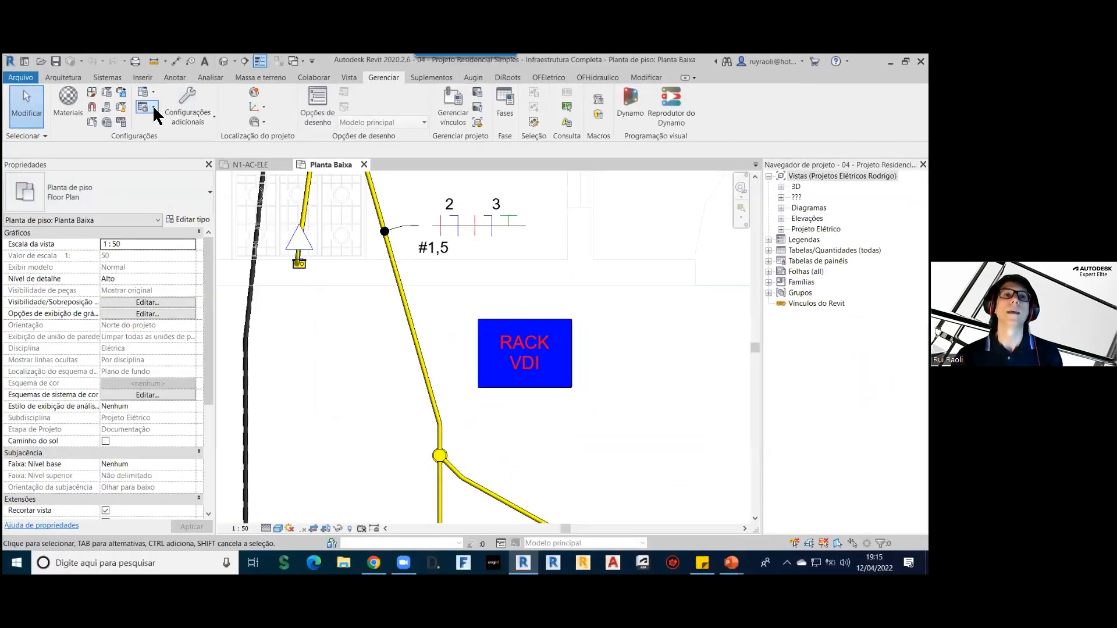
left_click(186, 148)
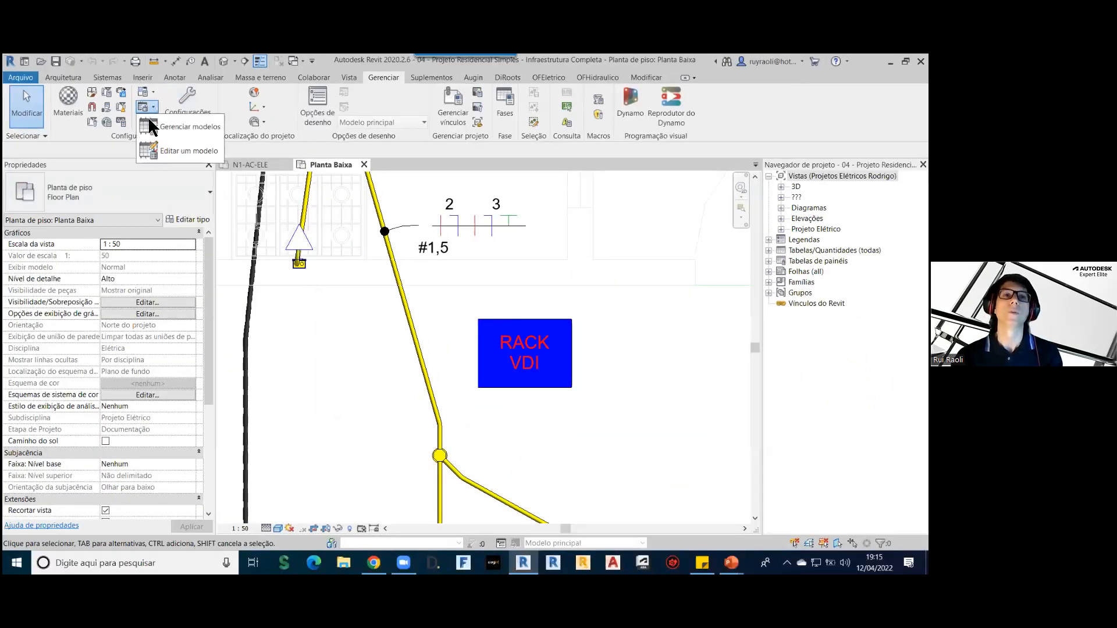
left_click(188, 133)
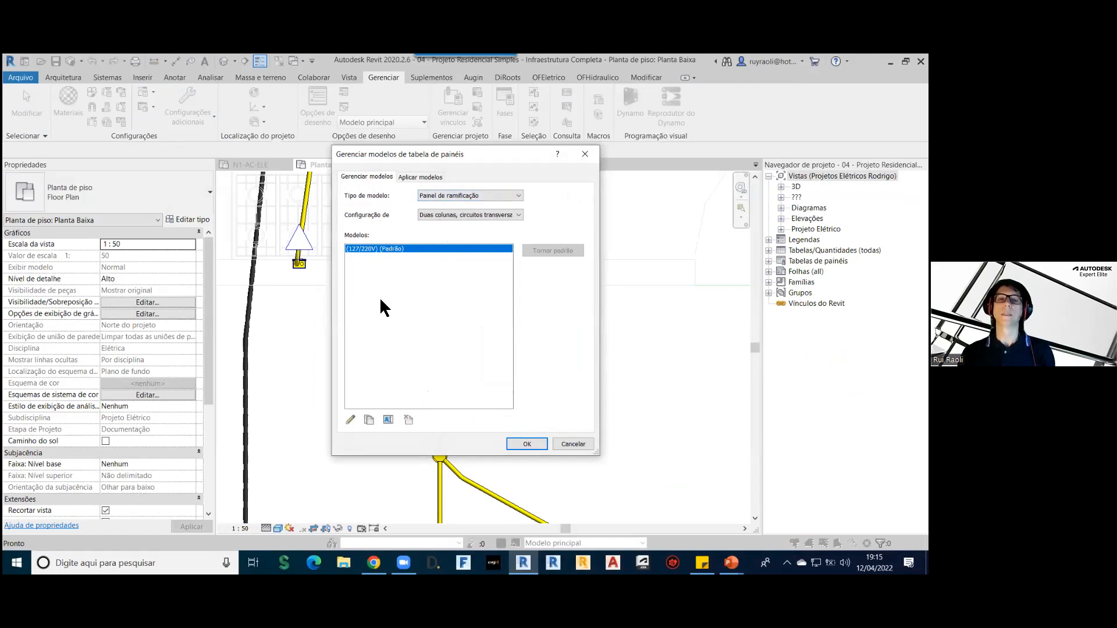
left_click(518, 196)
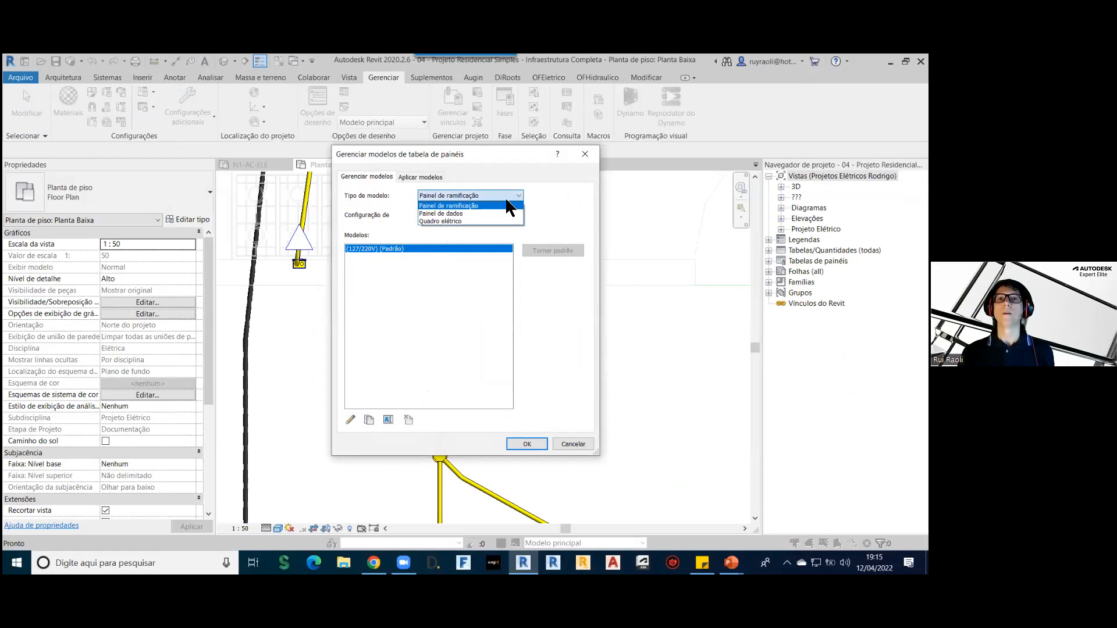
left_click(458, 214)
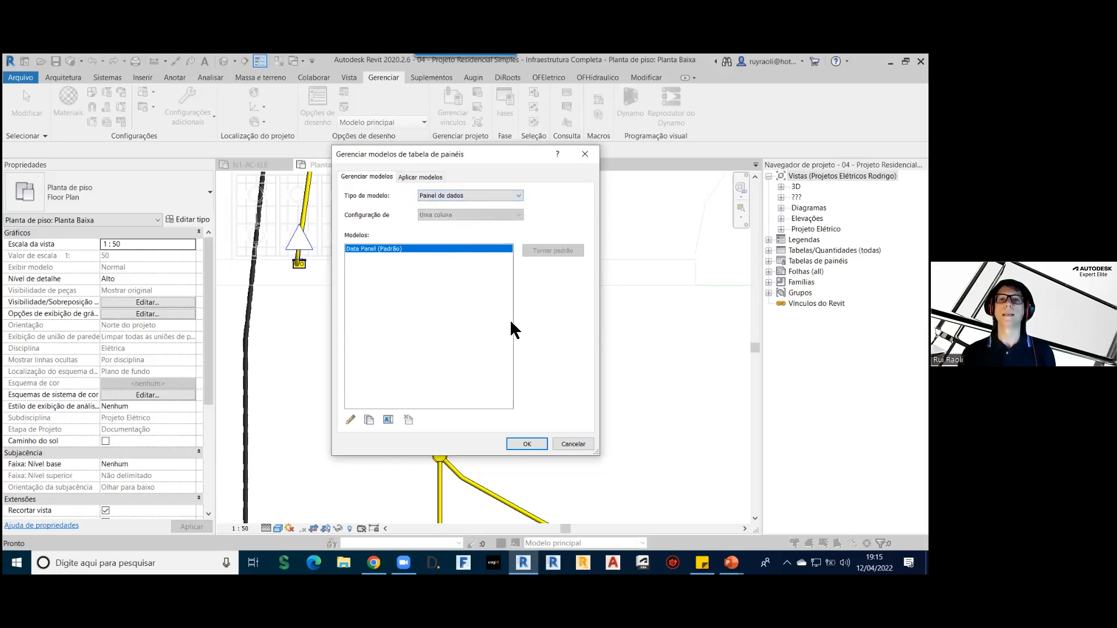
left_click(349, 420)
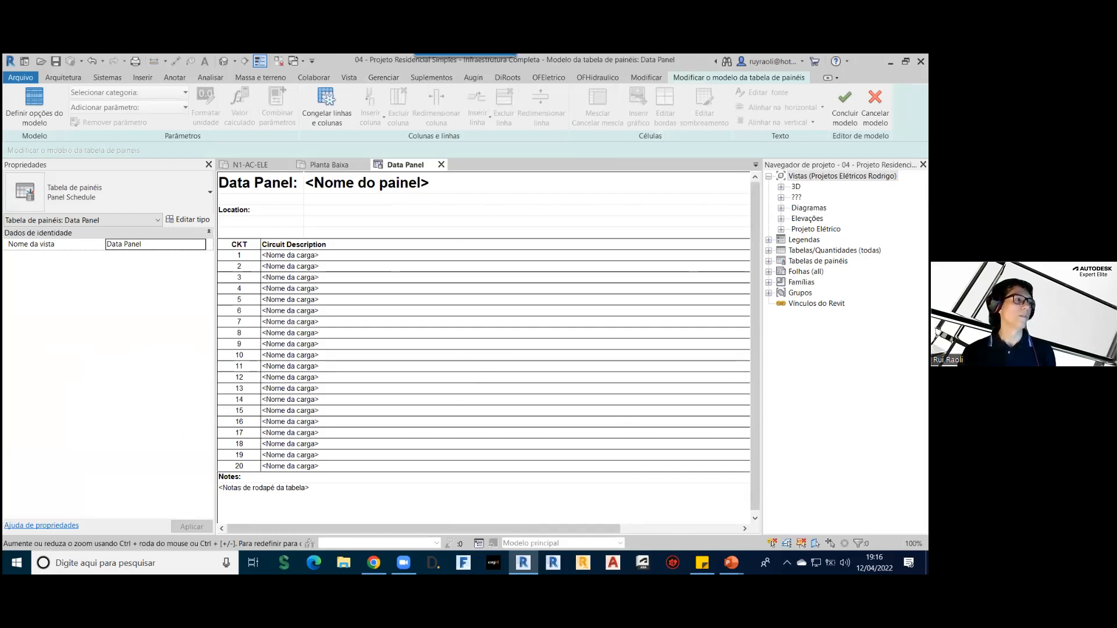
Step: Select the Circuit Description column in the template and examine the options for inserting a column beside it
key("alt+Tab")
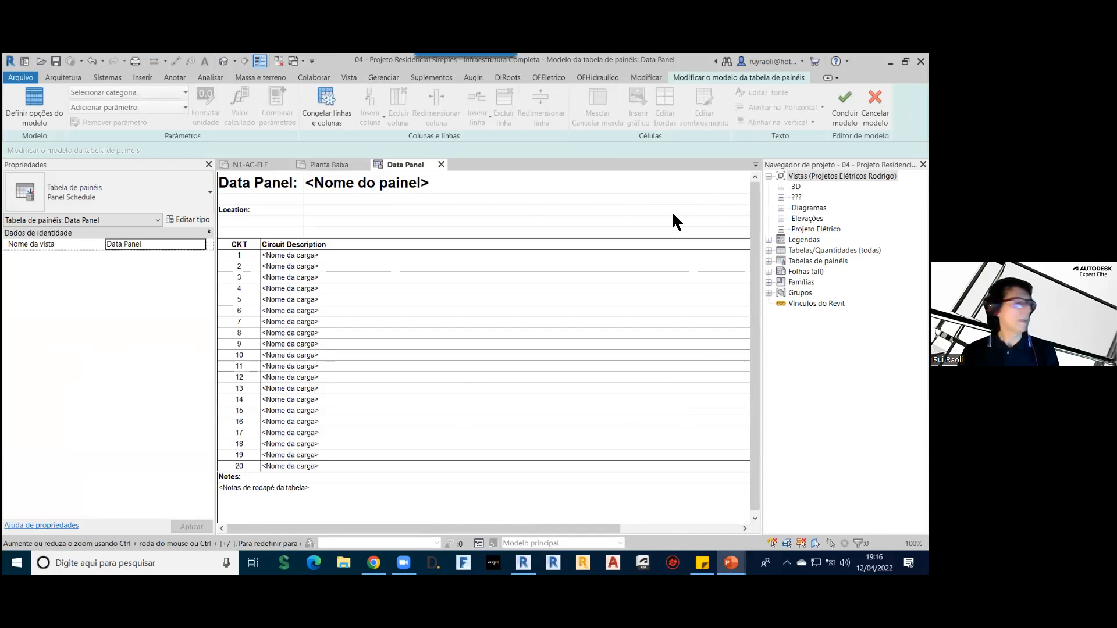
left_click(431, 496)
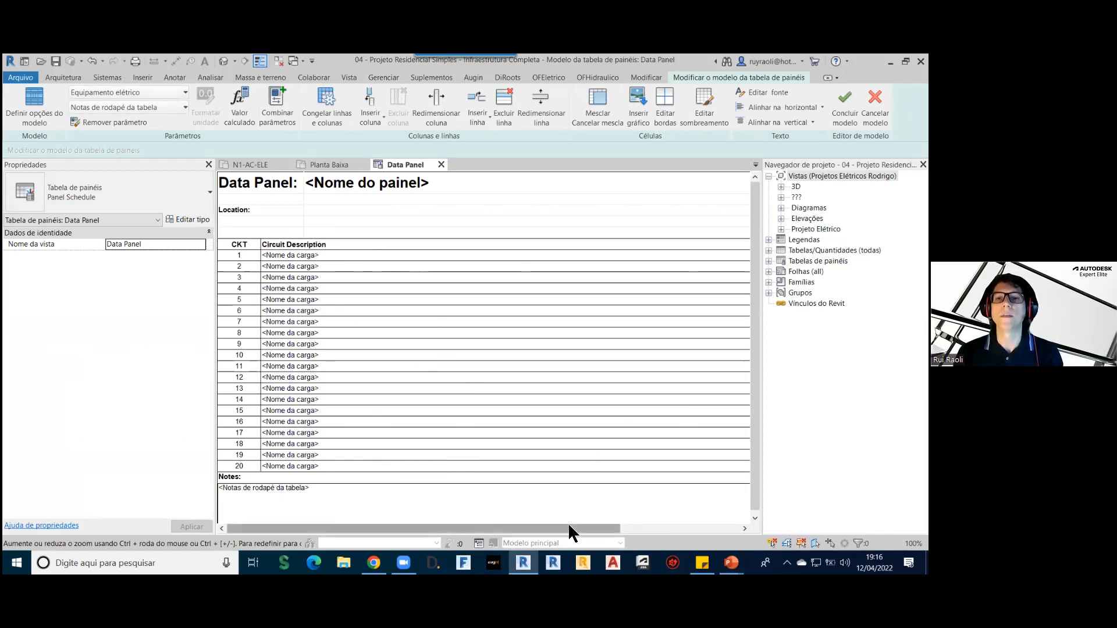
left_click_drag(553, 529, 519, 518)
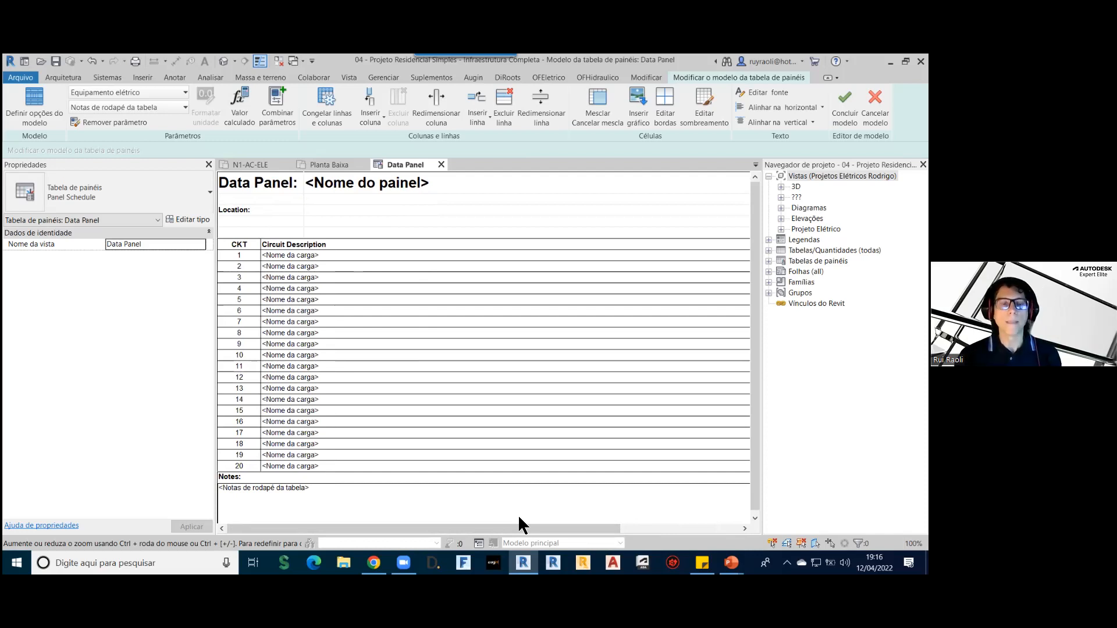
left_click_drag(460, 469, 456, 249)
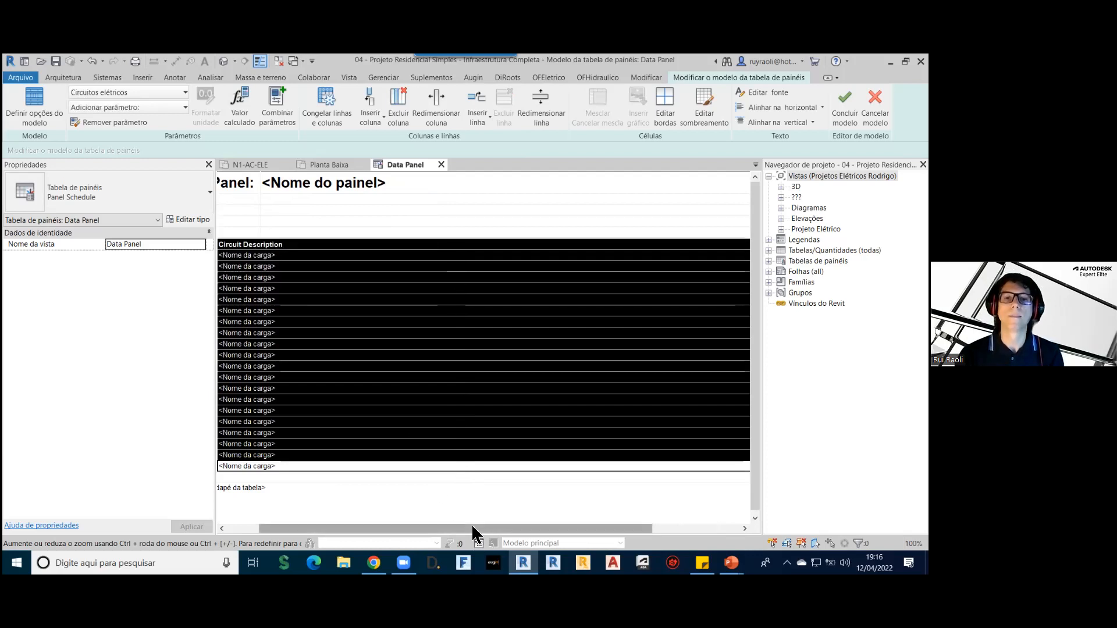
left_click_drag(472, 527, 412, 526)
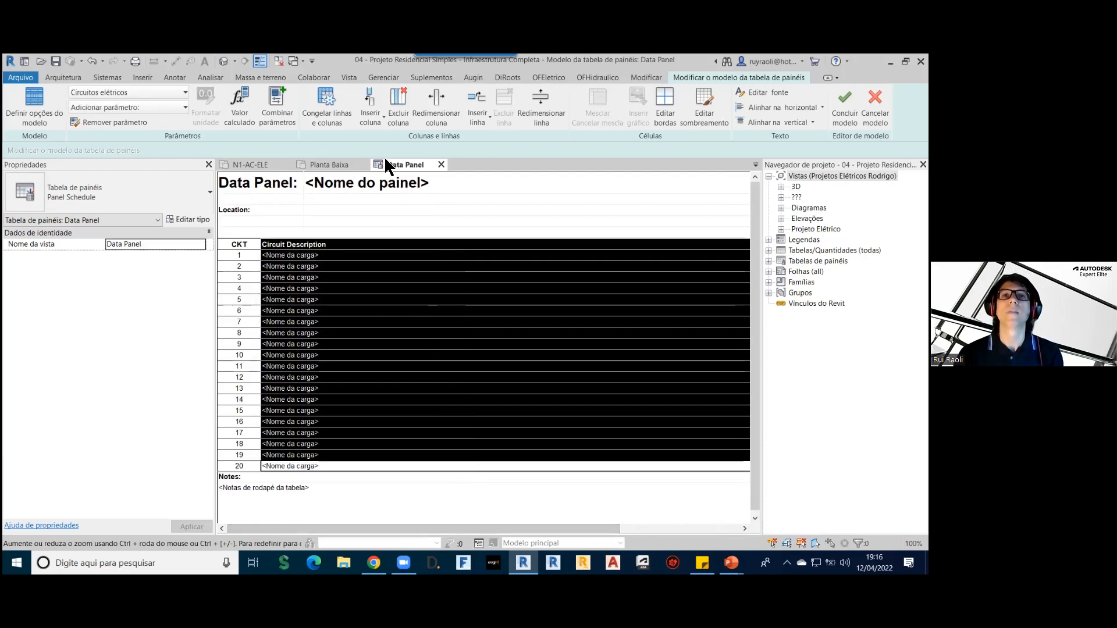
left_click(381, 124)
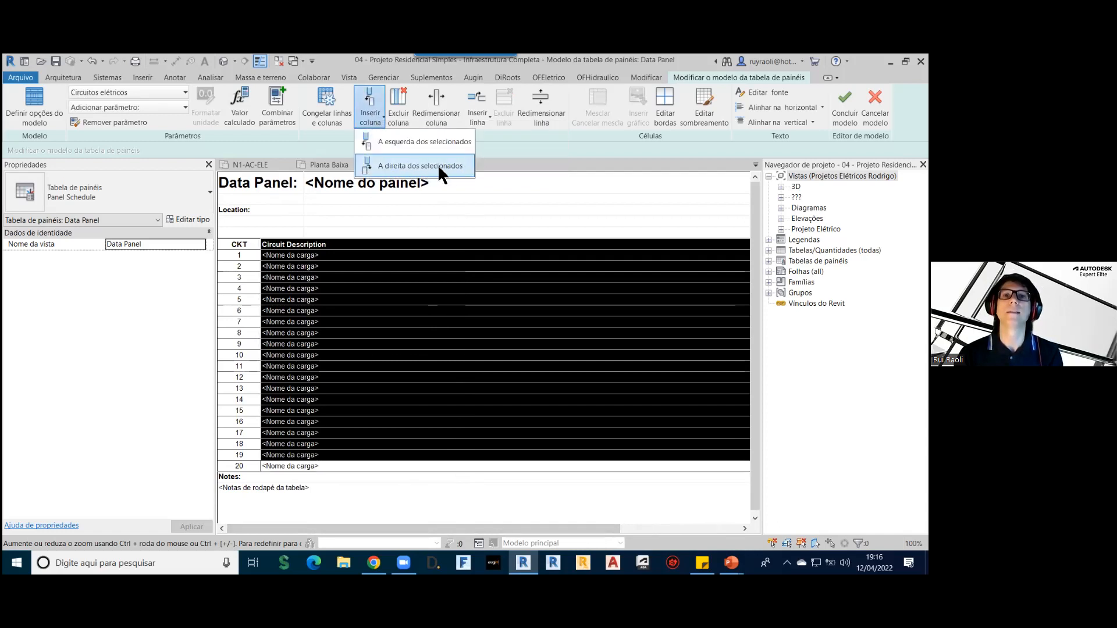
left_click(541, 213)
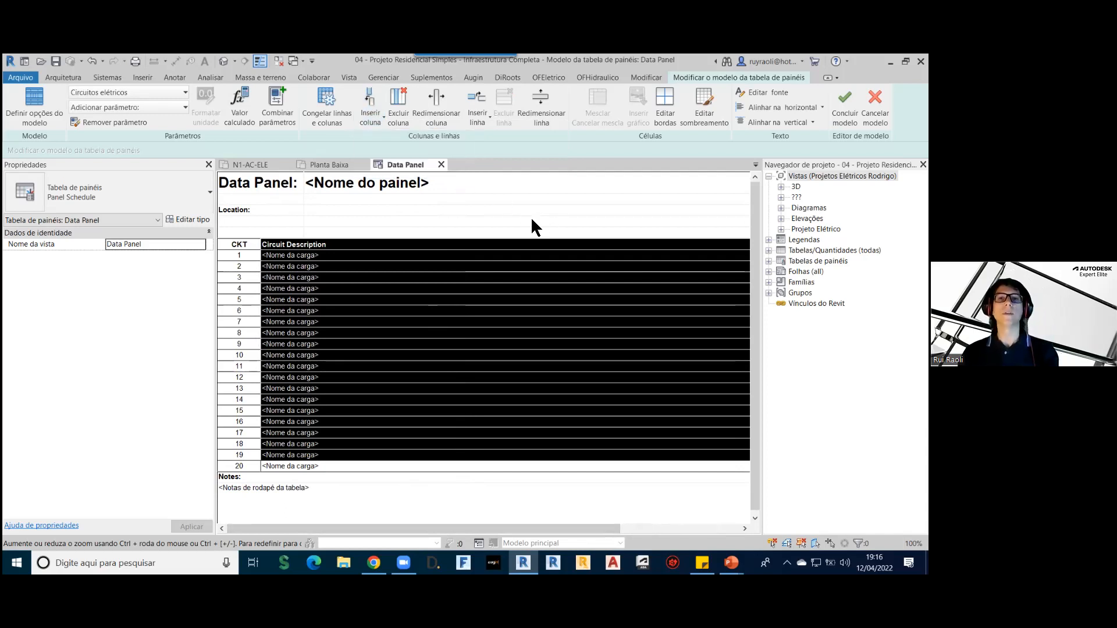
left_click(531, 220)
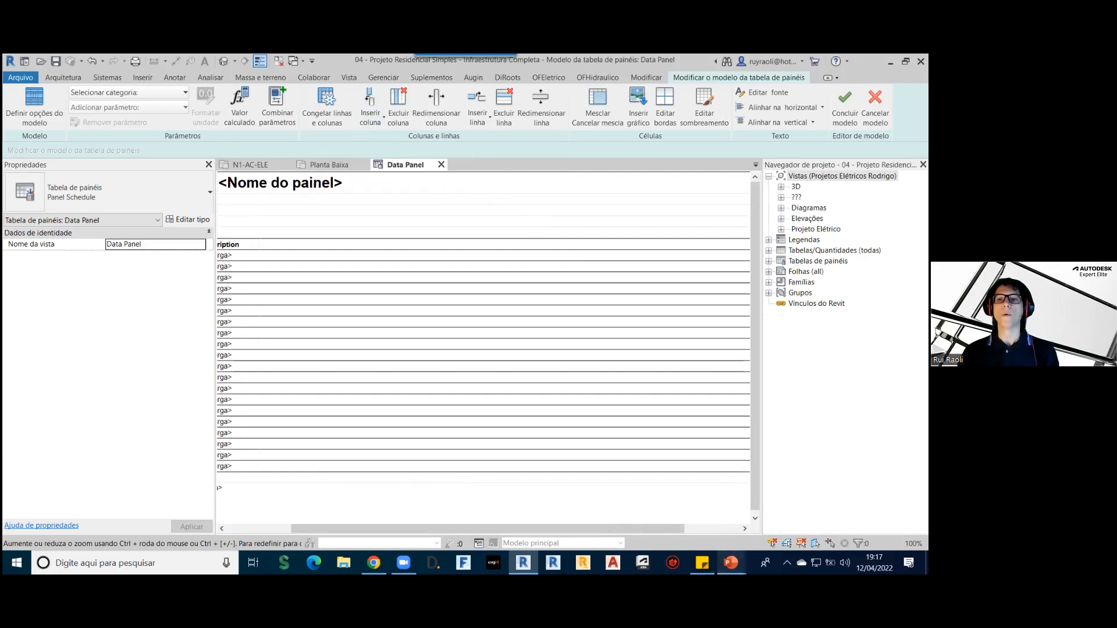
Step: Switch to the Webinar-Tabelas de paineis presentation in PowerPoint and reduce it to a smaller window over Revit
mouse_move(731, 563)
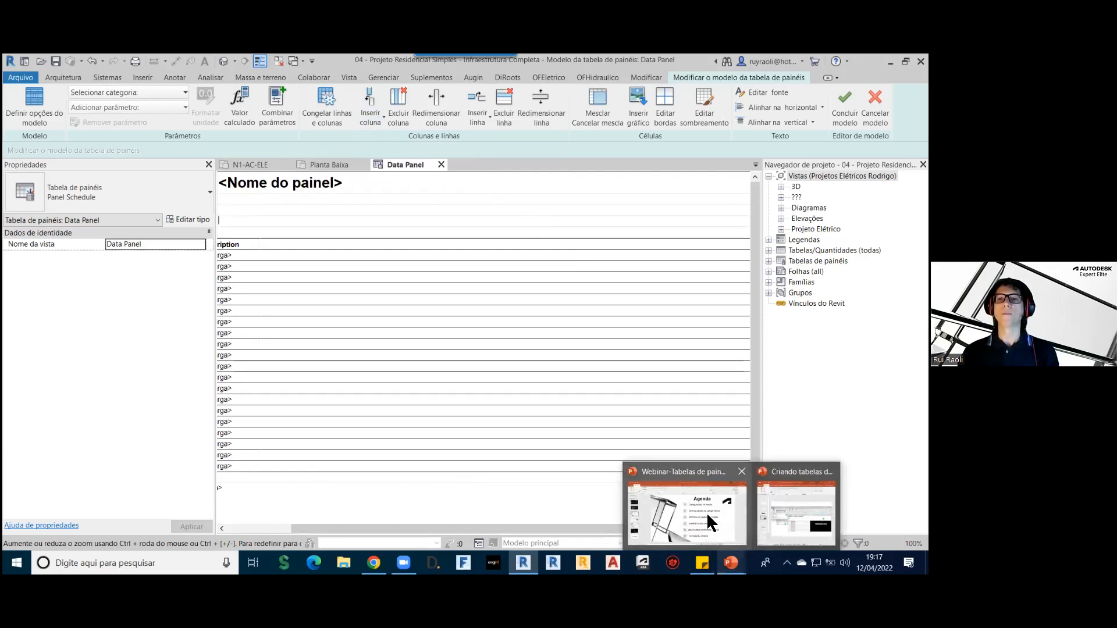
left_click(689, 482)
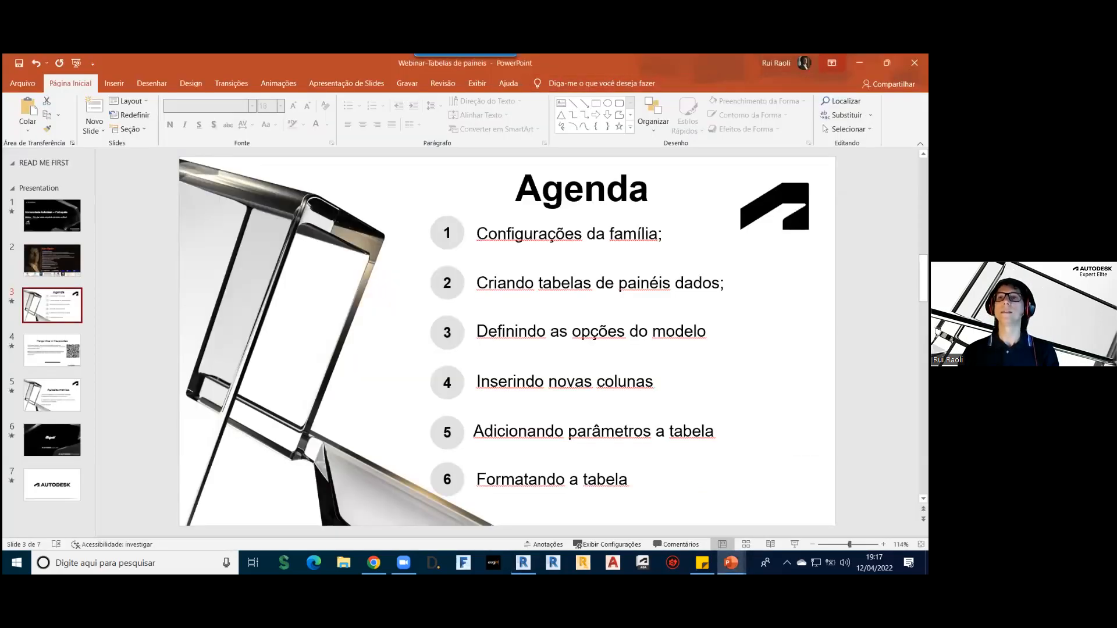
left_click(887, 62)
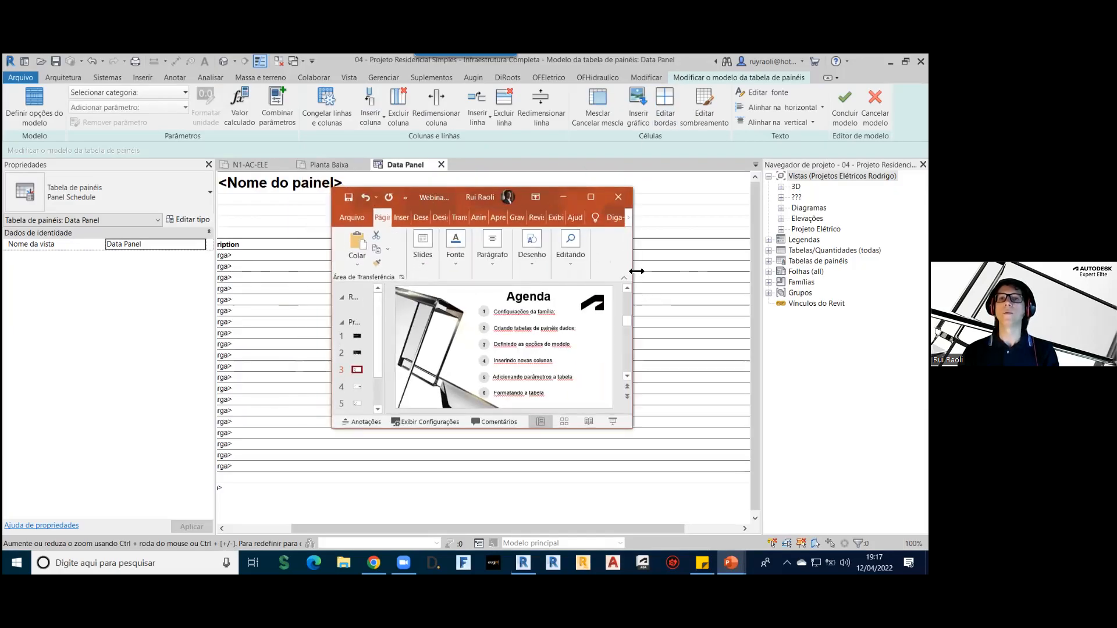
Step: Widen the presentation window to view the agenda, and minimize it to return to the Data Panel template in Revit
left_click_drag(637, 271, 829, 271)
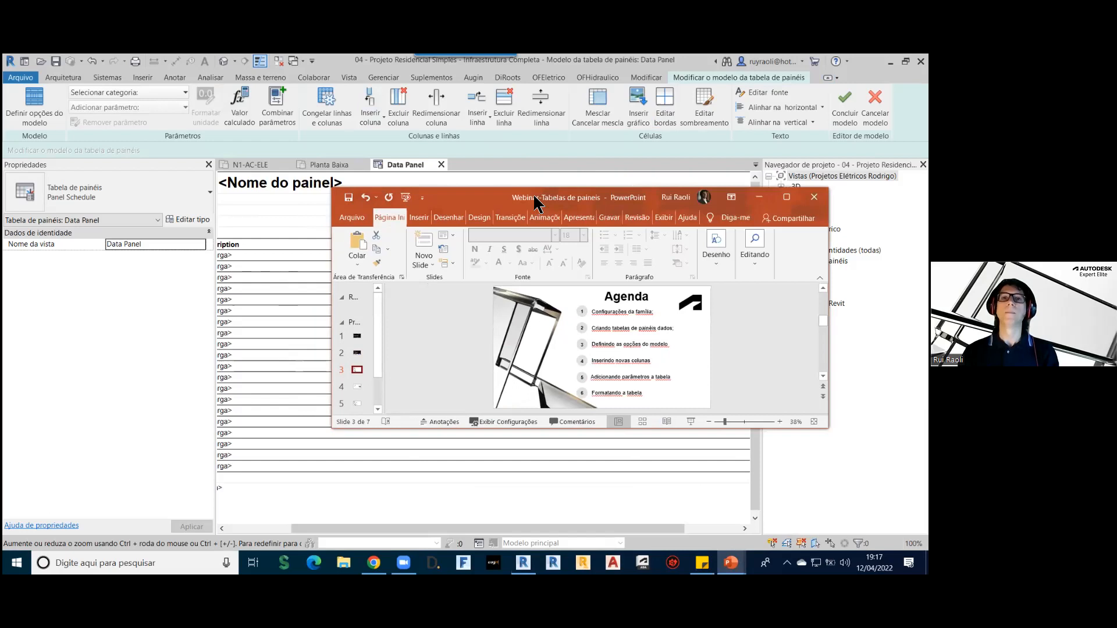
left_click(758, 197)
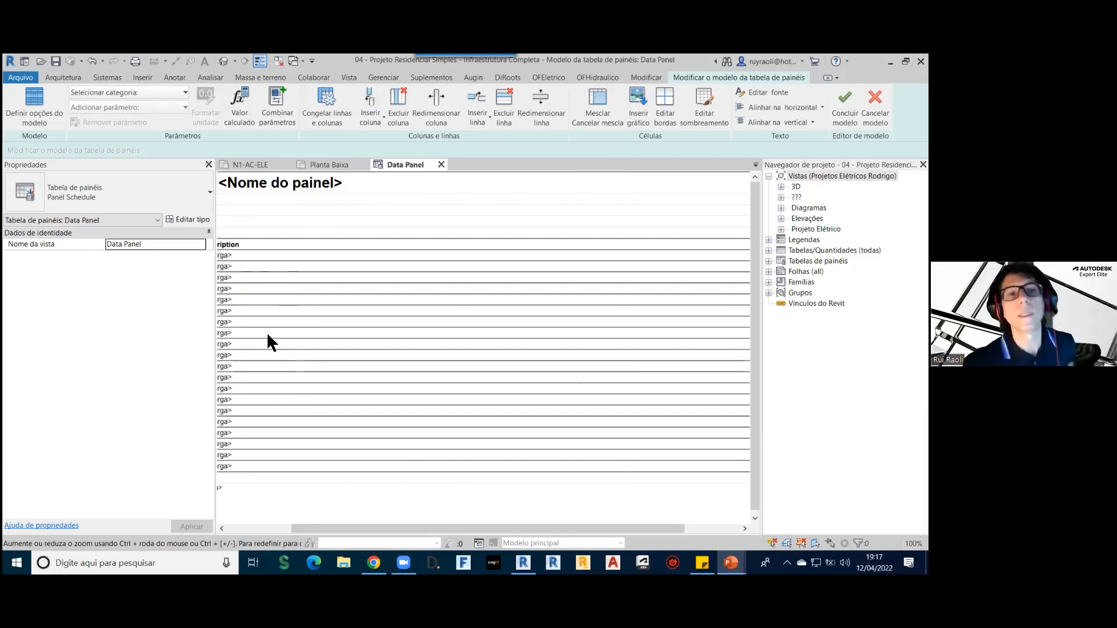
left_click(432, 205)
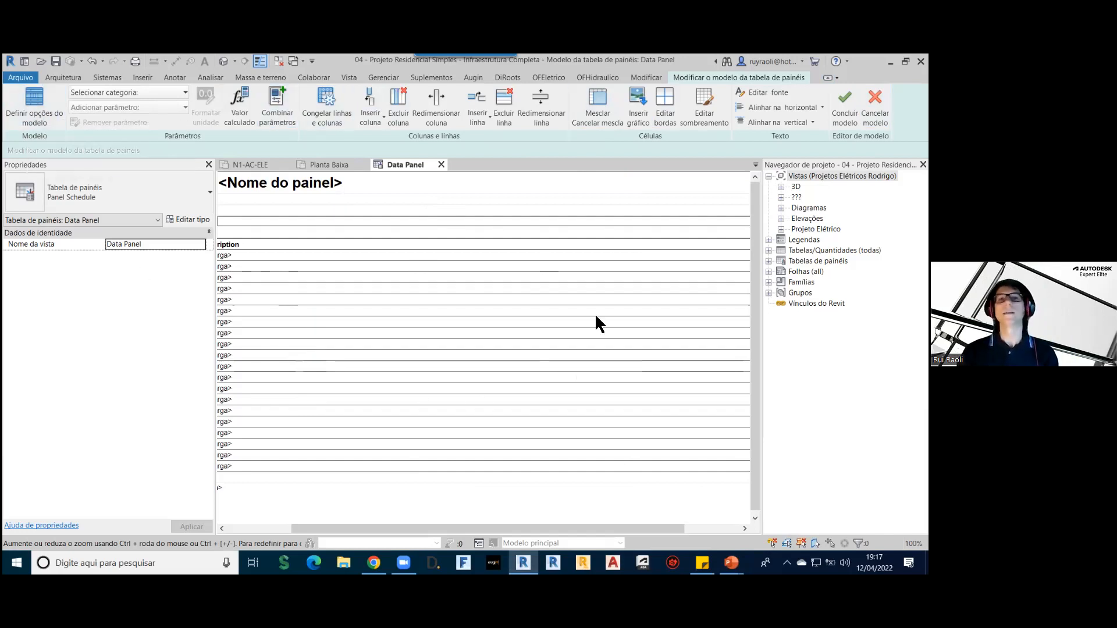
left_click_drag(575, 528, 466, 528)
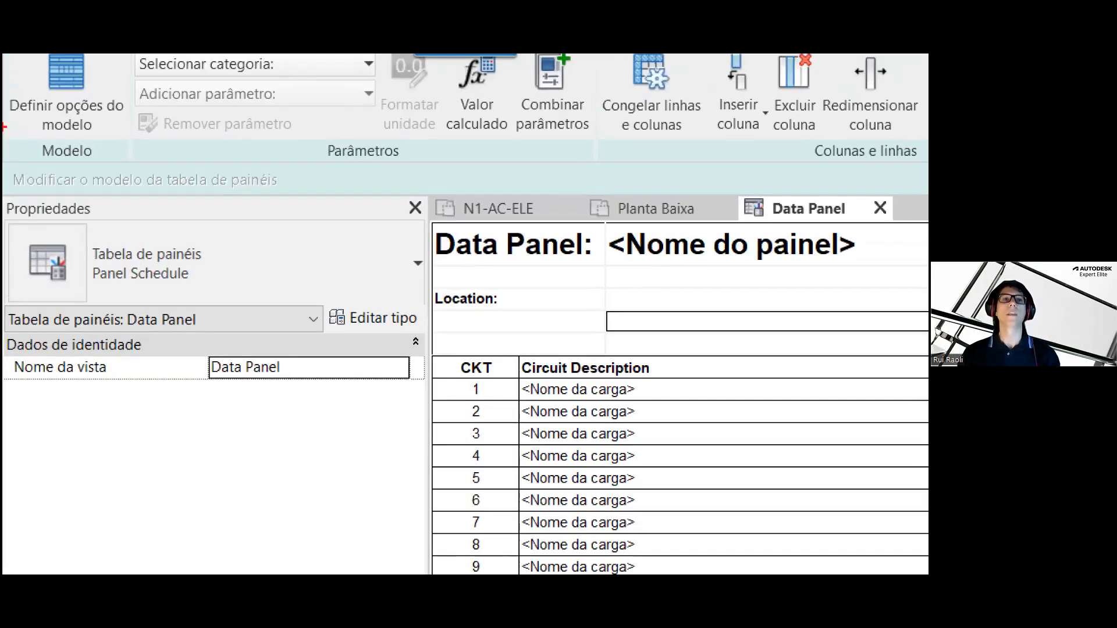
Step: Set the Data Panel template's total width to 250 mm in the template options, checking the circuit table settings before confirming
mouse_move(3, 125)
left_mouse_down()
mouse_move(122, 129)
mouse_move(61, 58)
mouse_move(45, 64)
left_mouse_up()
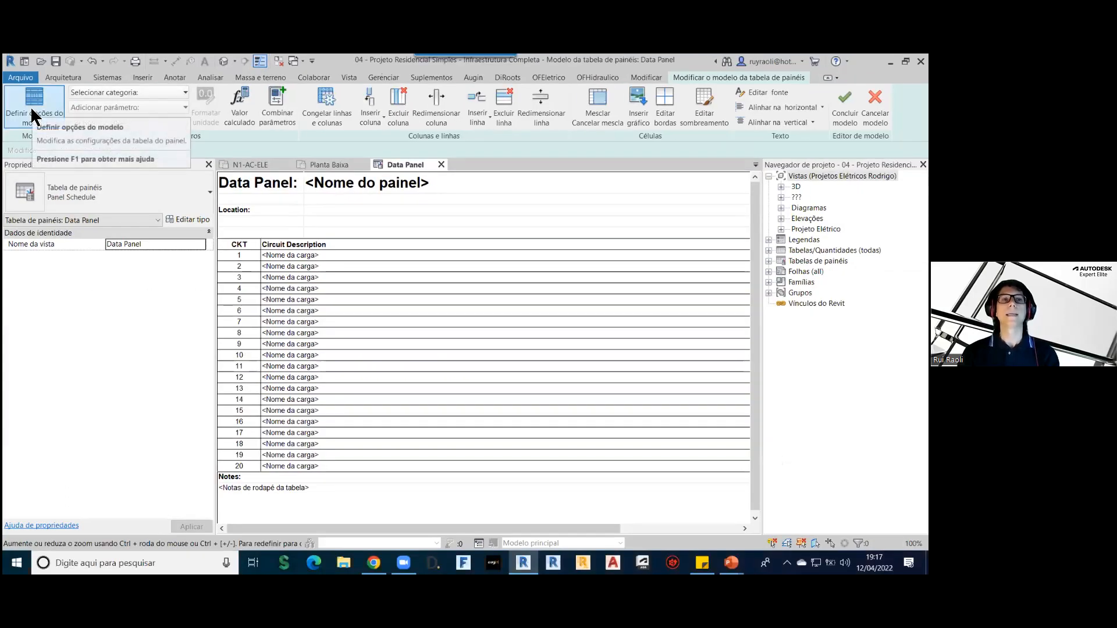
left_click(33, 109)
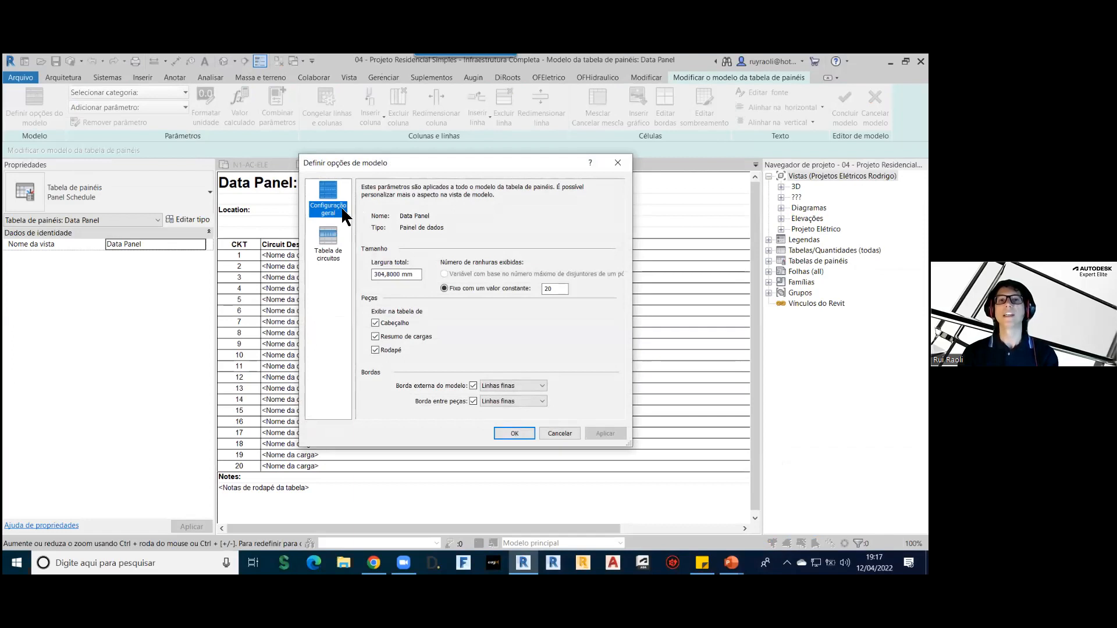
left_click(417, 275)
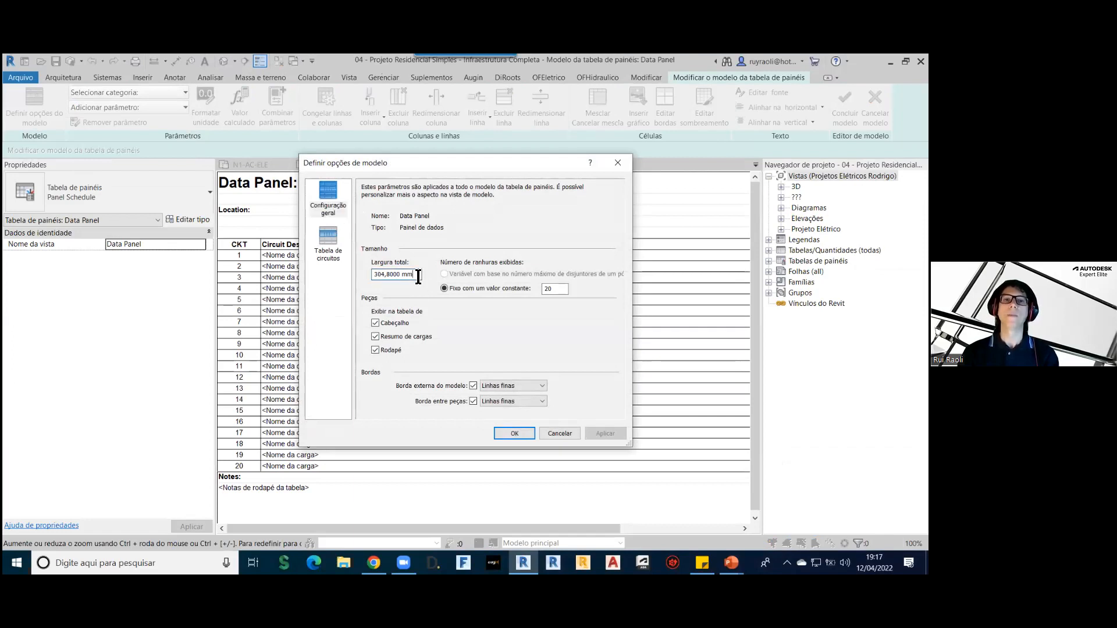
left_click_drag(417, 275, 351, 274)
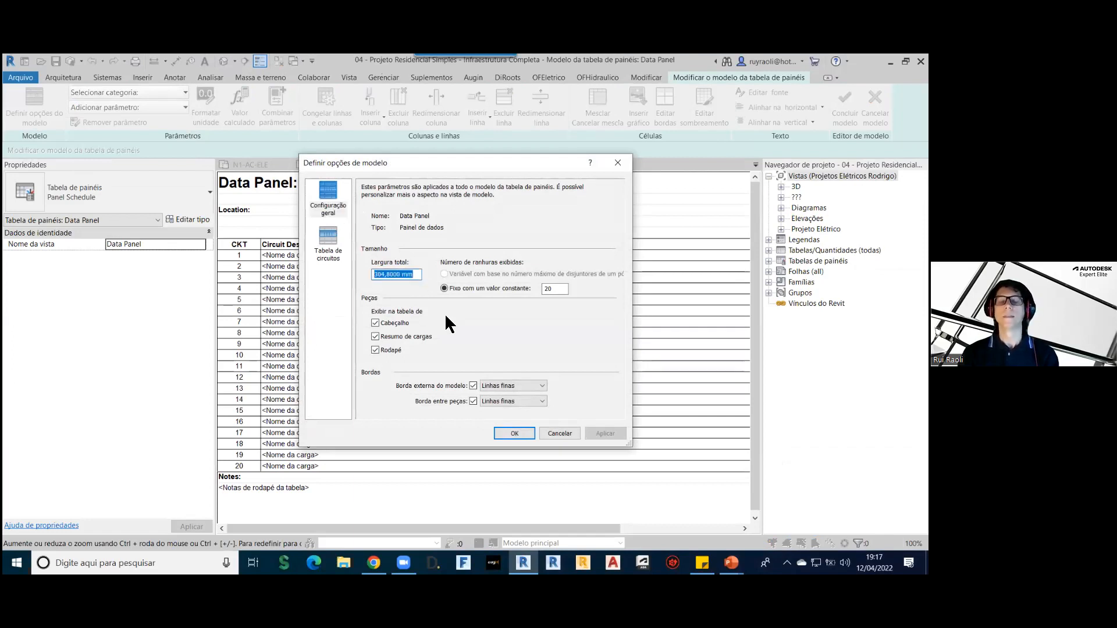
type("250")
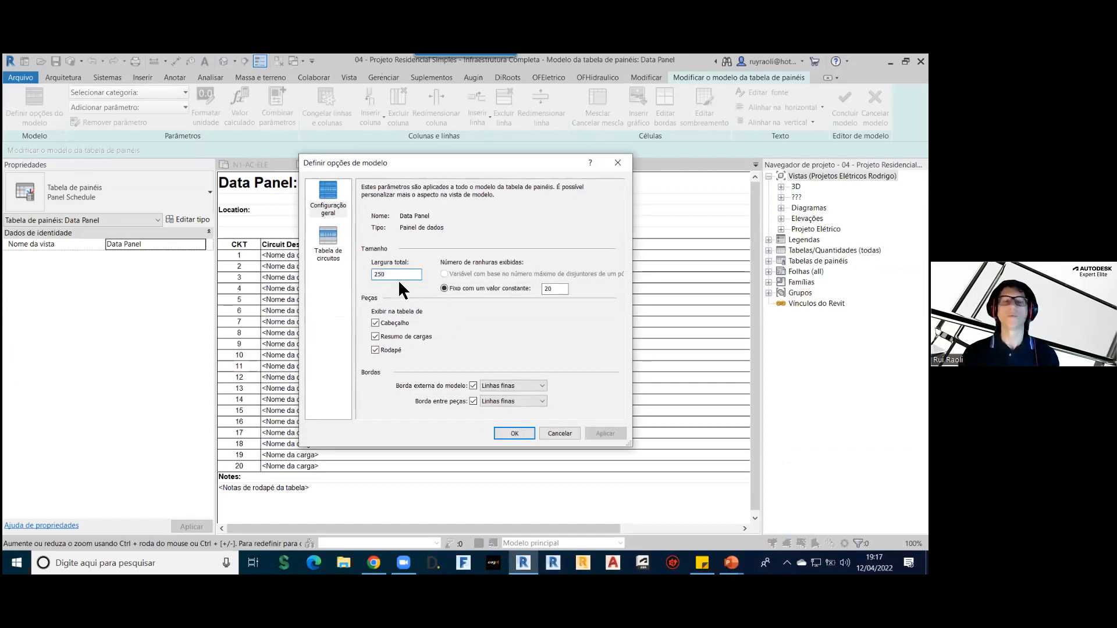
left_click(562, 290)
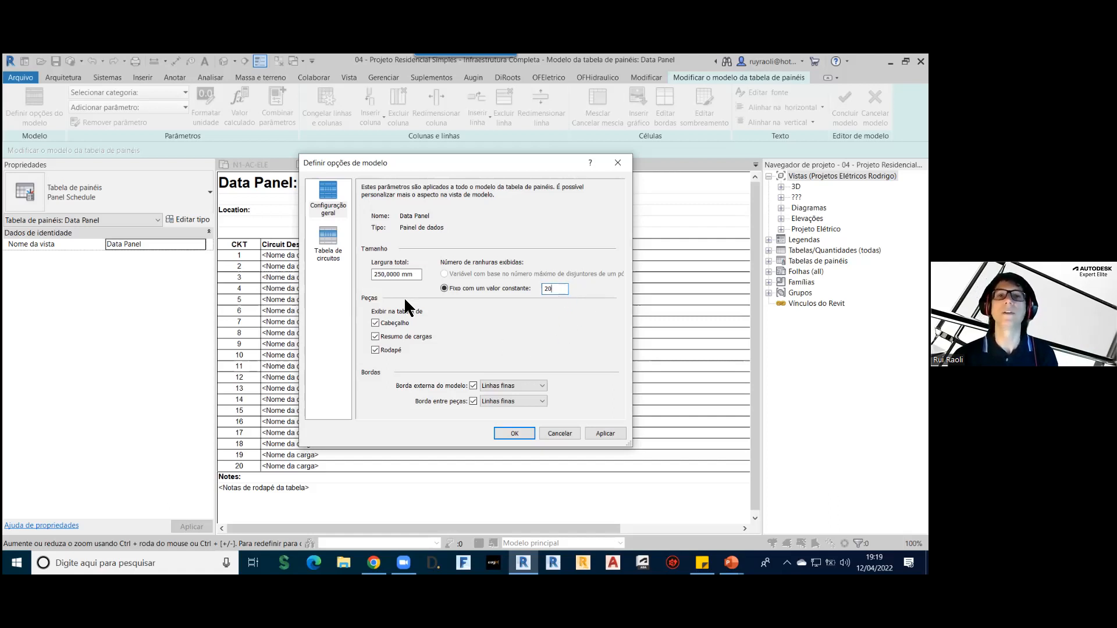
left_click(330, 252)
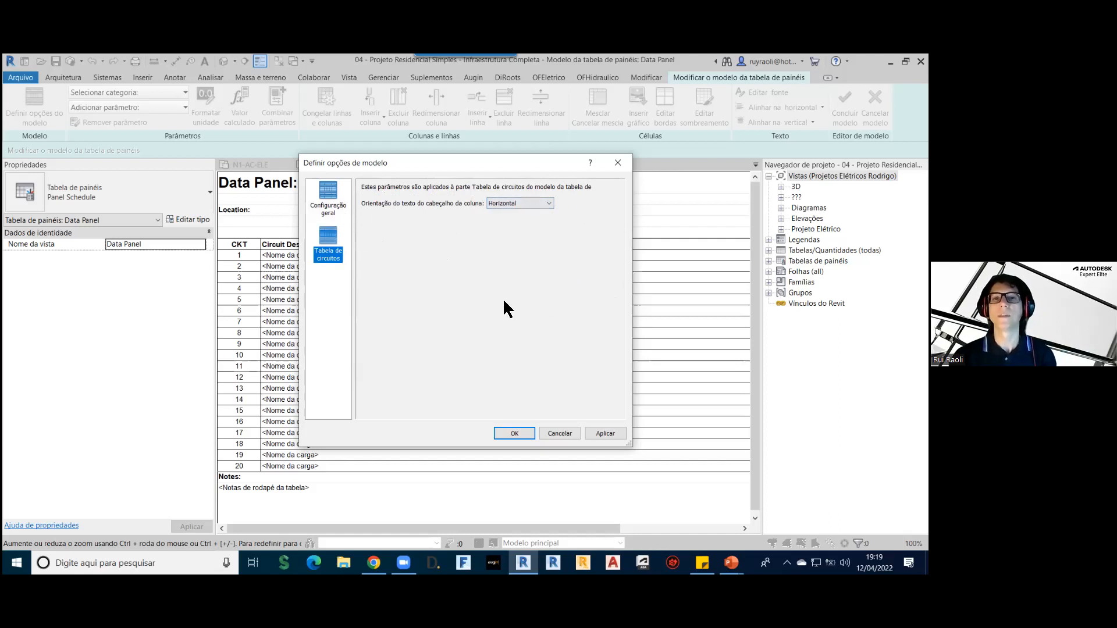
left_click(330, 195)
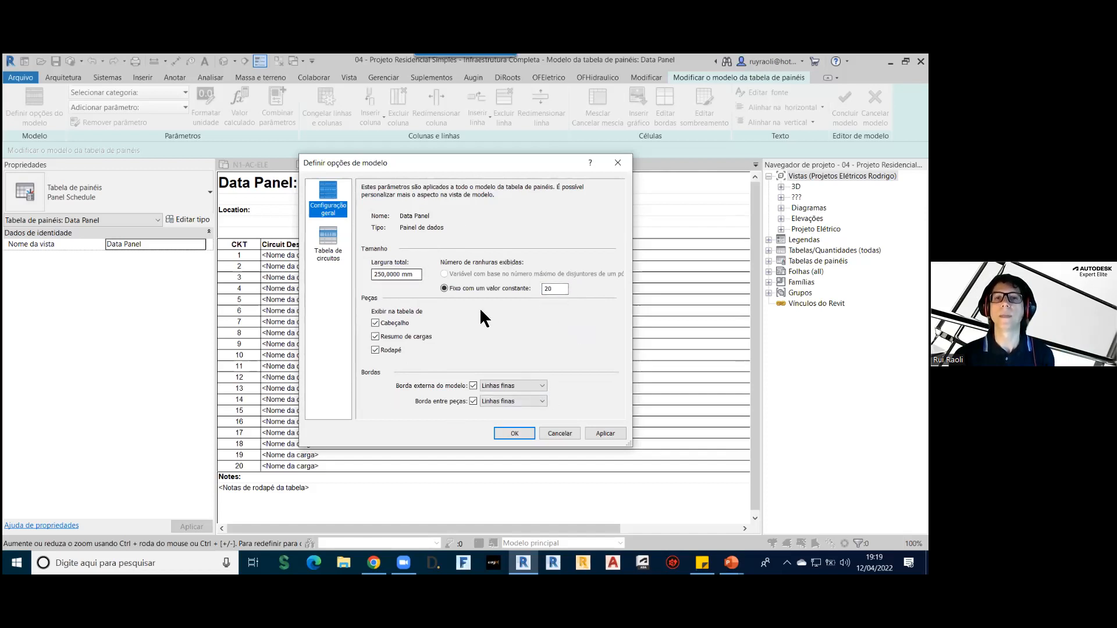
left_click(512, 431)
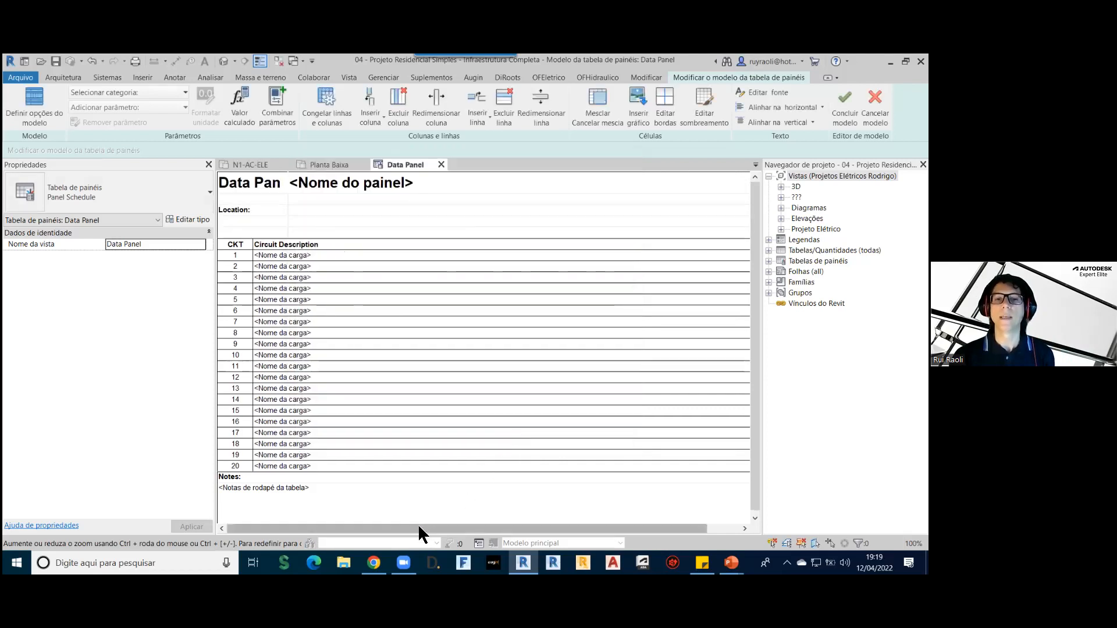
Step: Insert a column to the right of the Circuit Description column in the template
left_click_drag(419, 529, 464, 528)
left_click_drag(599, 527, 386, 526)
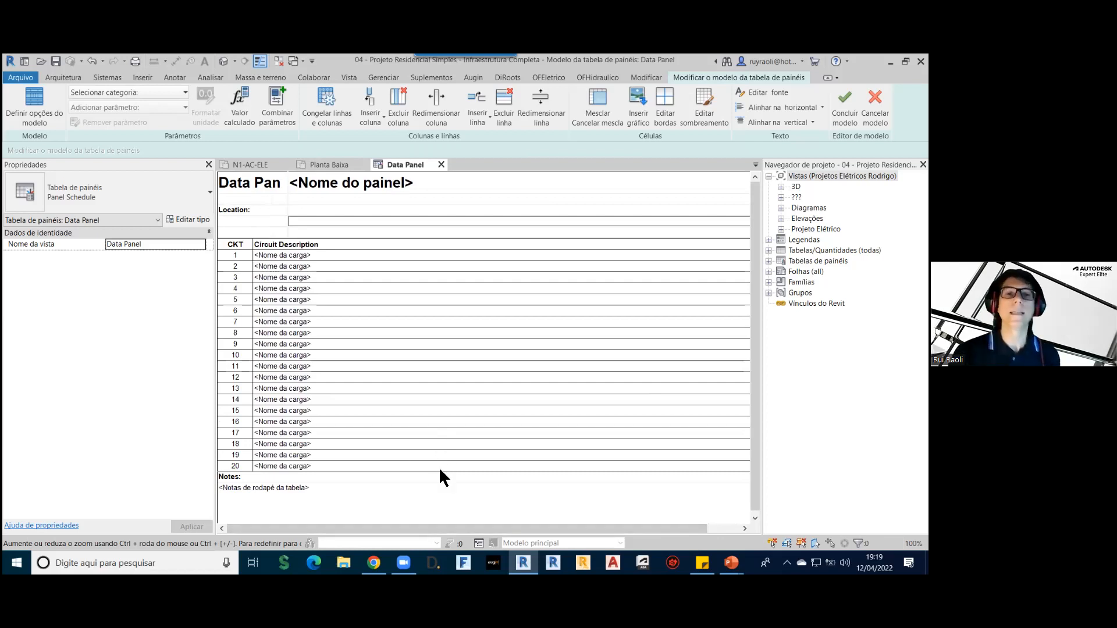
left_click_drag(448, 459, 440, 251)
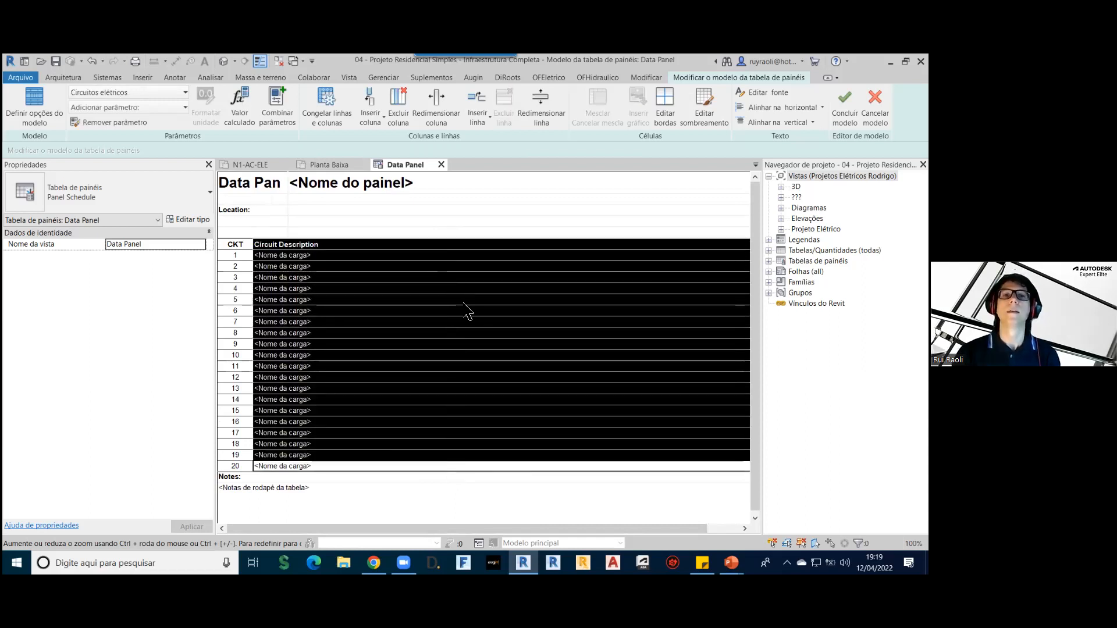
left_click(383, 119)
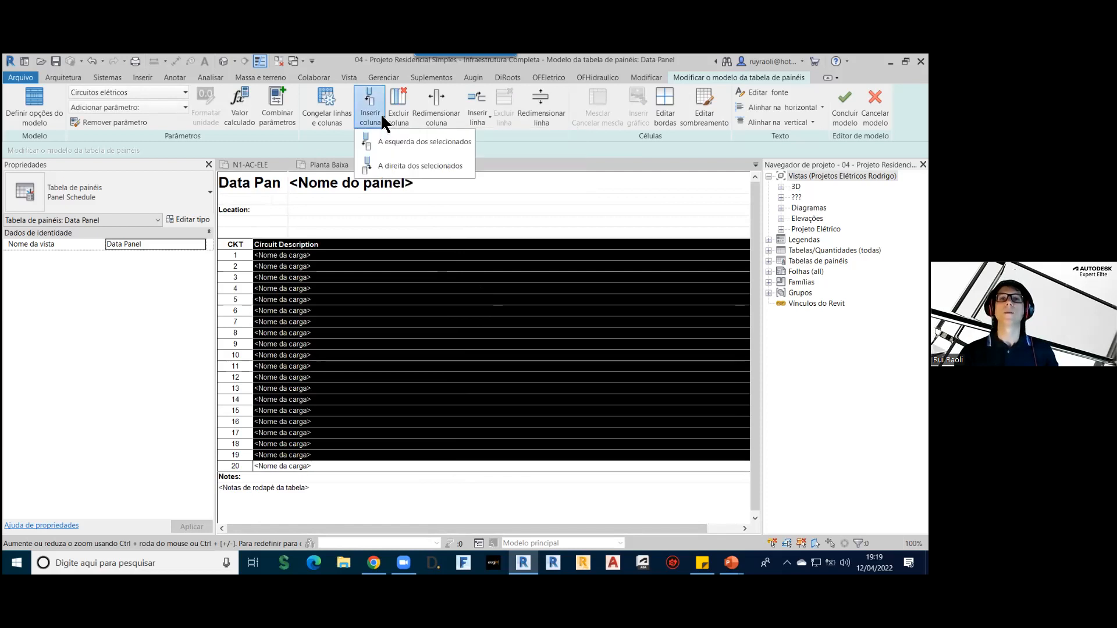
left_click(427, 166)
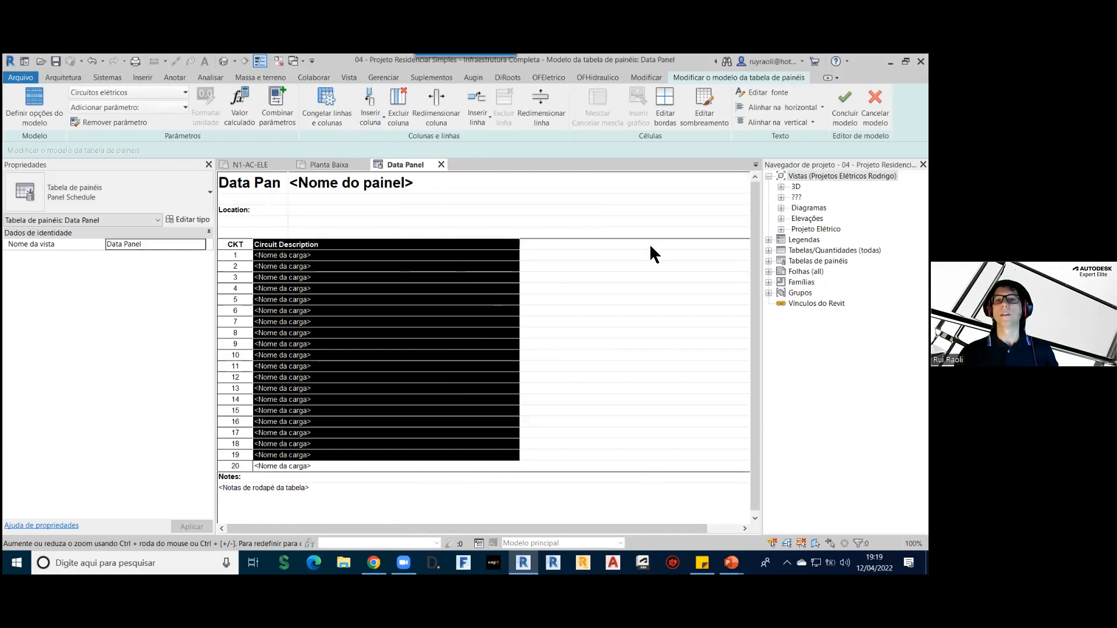
Step: Insert a second empty column to the right of the blank column beside Circuit Description
left_click_drag(642, 463, 636, 246)
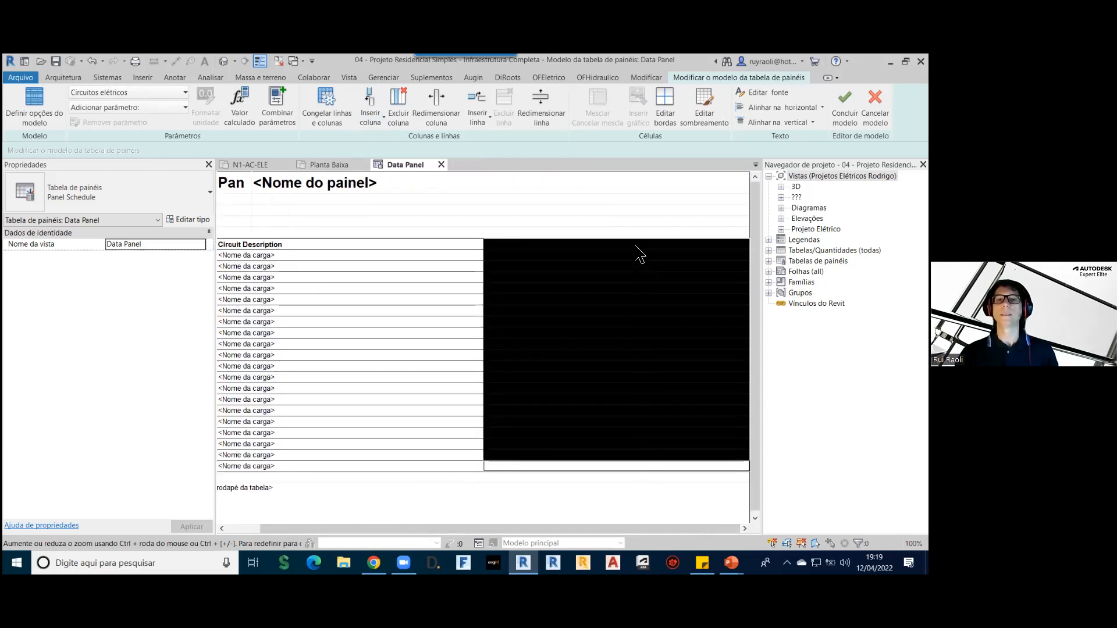
left_click(379, 113)
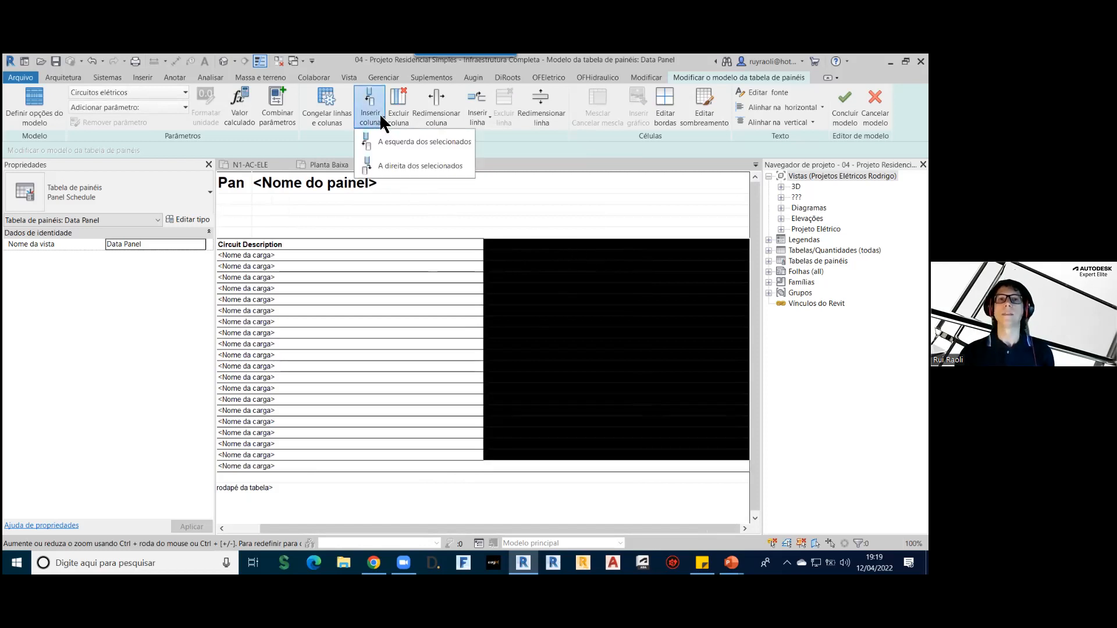
left_click(412, 167)
left_click(681, 344)
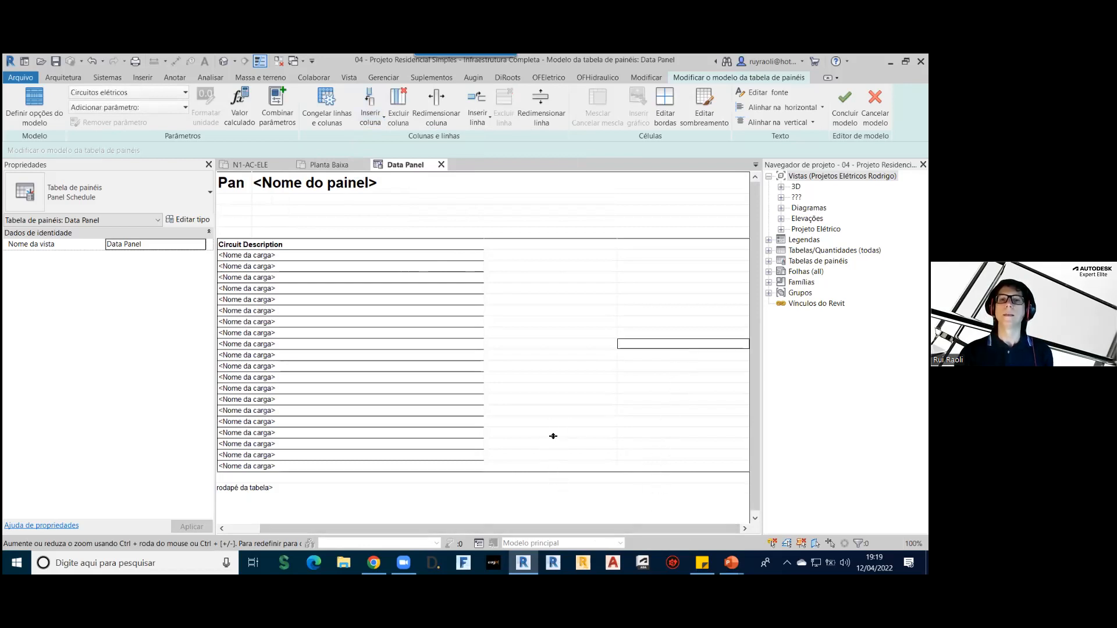
Step: Assign the electrical circuit parameter "Notas de circuito da tabela" to the empty column directly beside Circuit Description
left_click(550, 466)
left_click_drag(549, 467, 552, 248)
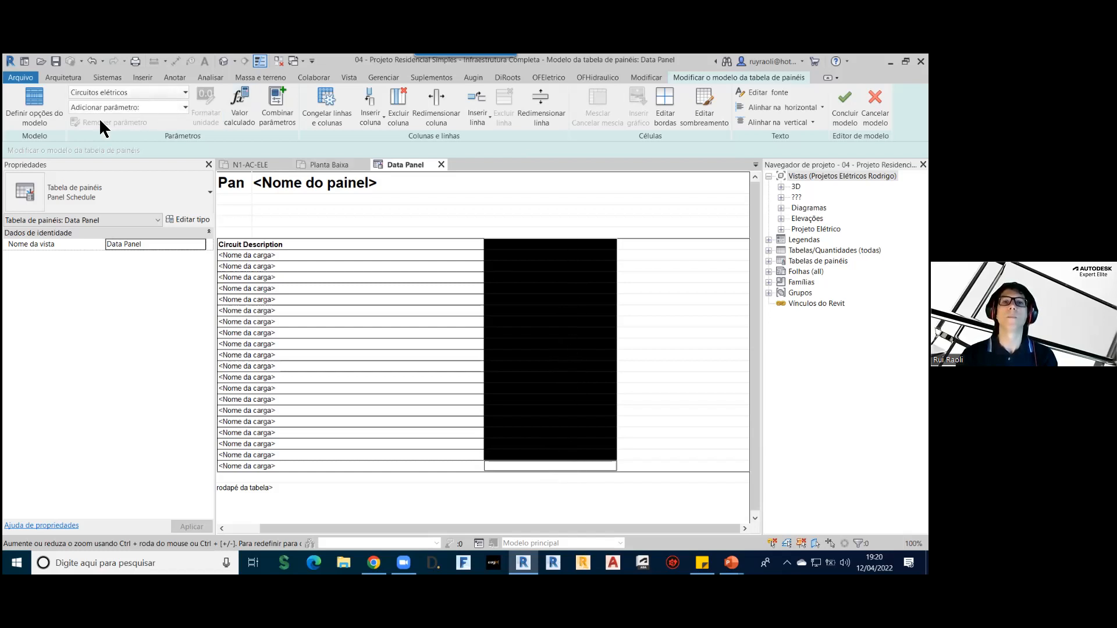
left_click(185, 107)
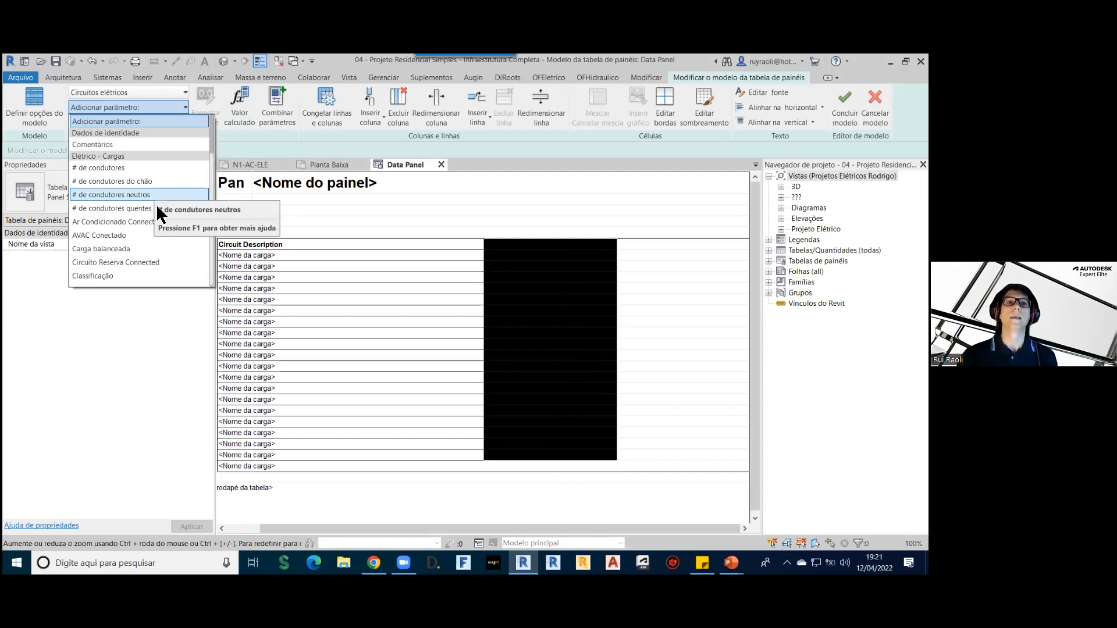
scroll(138, 200, "down", 2)
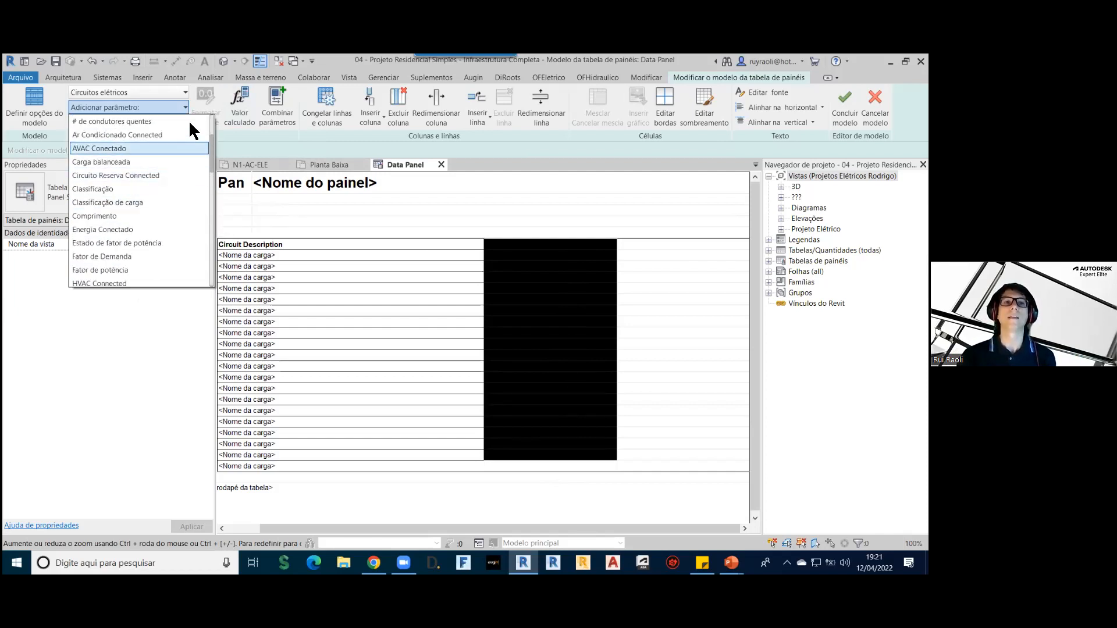
scroll(127, 209, "down", 6)
scroll(124, 236, "down", 2)
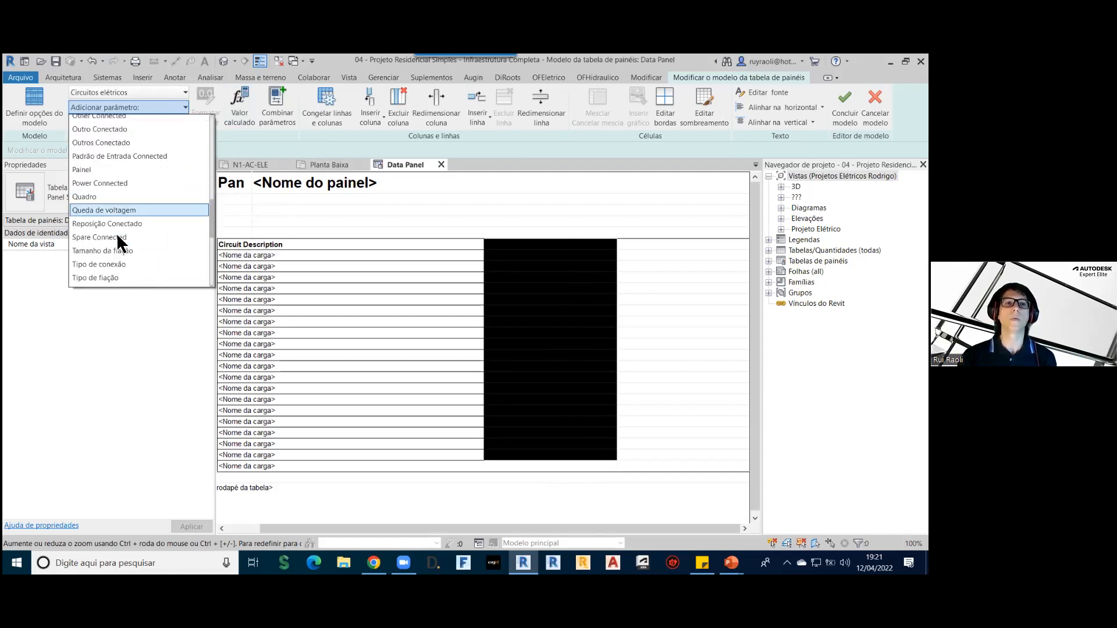
scroll(118, 204, "down", 1)
scroll(136, 226, "down", 2)
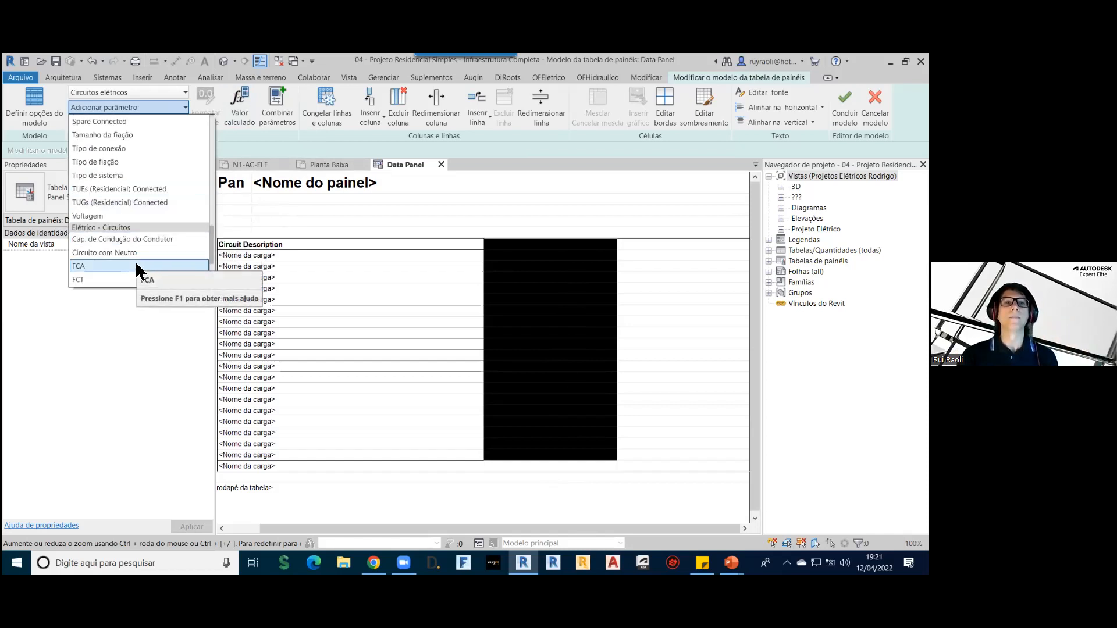
scroll(146, 244, "down", 1)
scroll(148, 235, "down", 2)
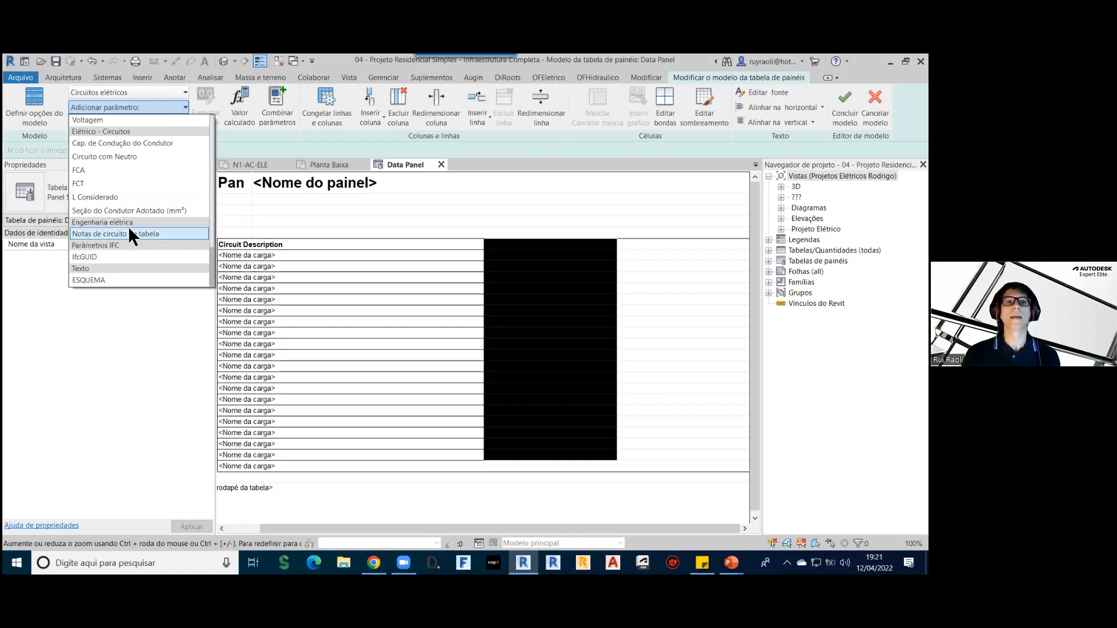
left_click(169, 234)
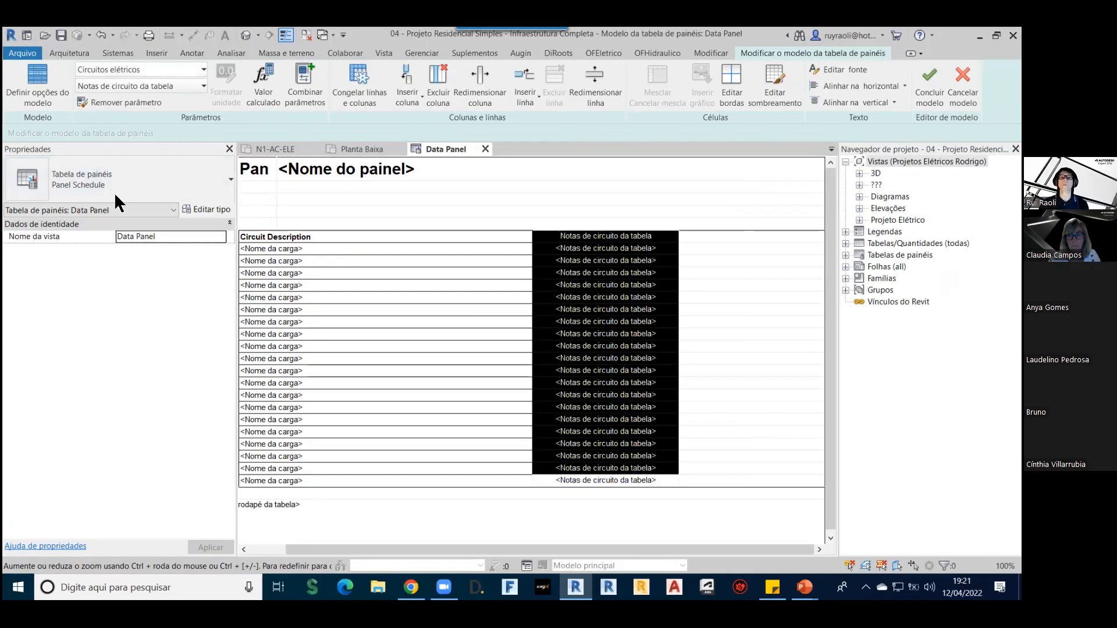
left_click(204, 85)
scroll(157, 179, "up", 15)
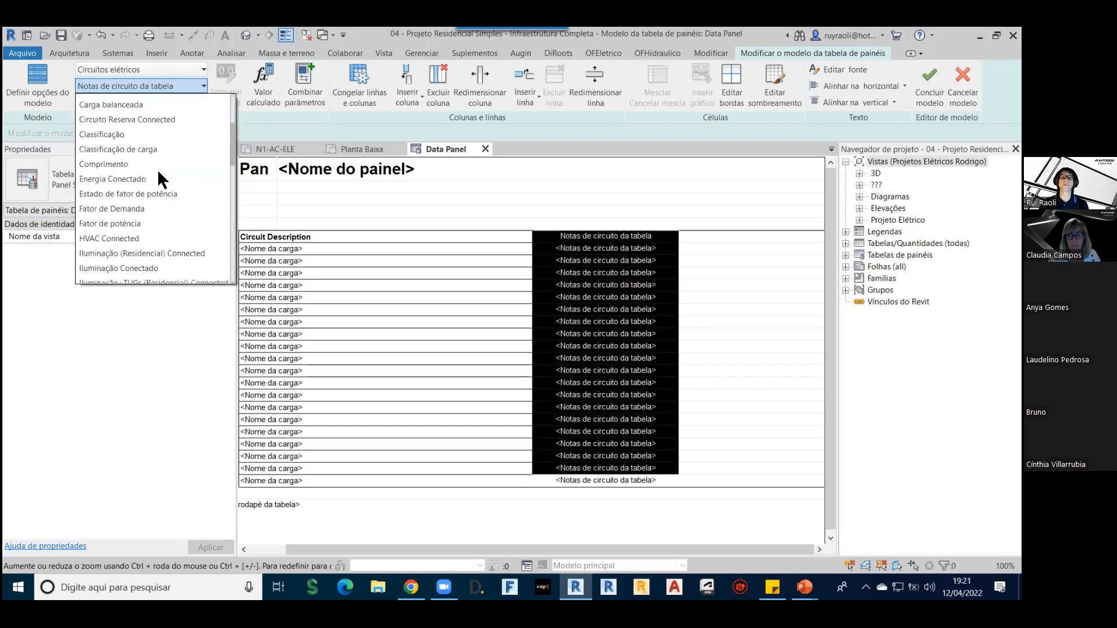
scroll(156, 185, "down", 6)
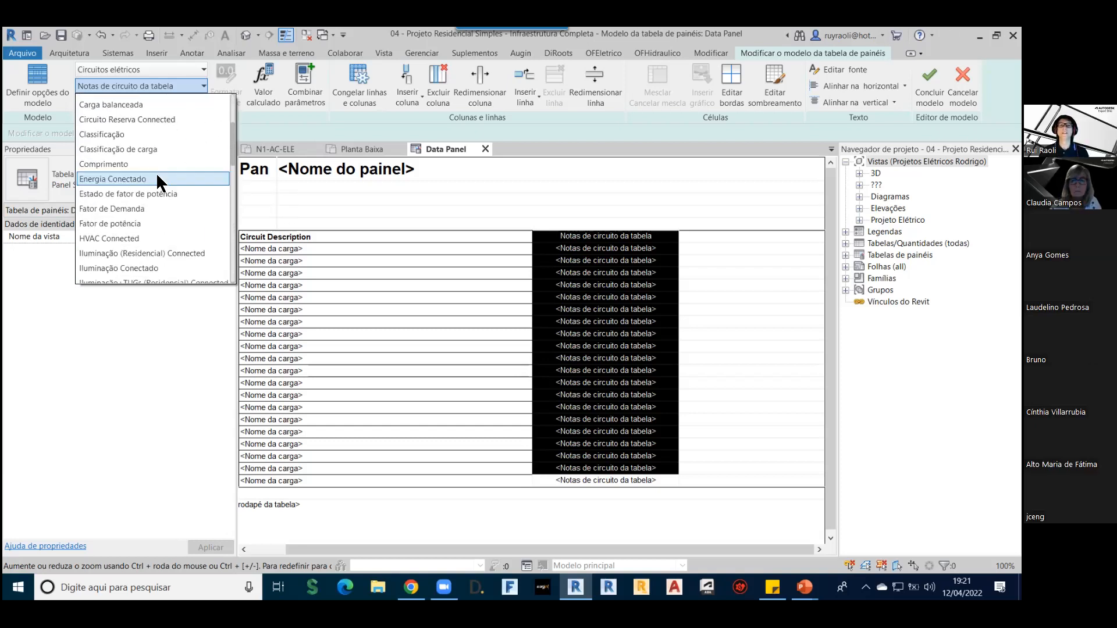
scroll(145, 200, "down", 8)
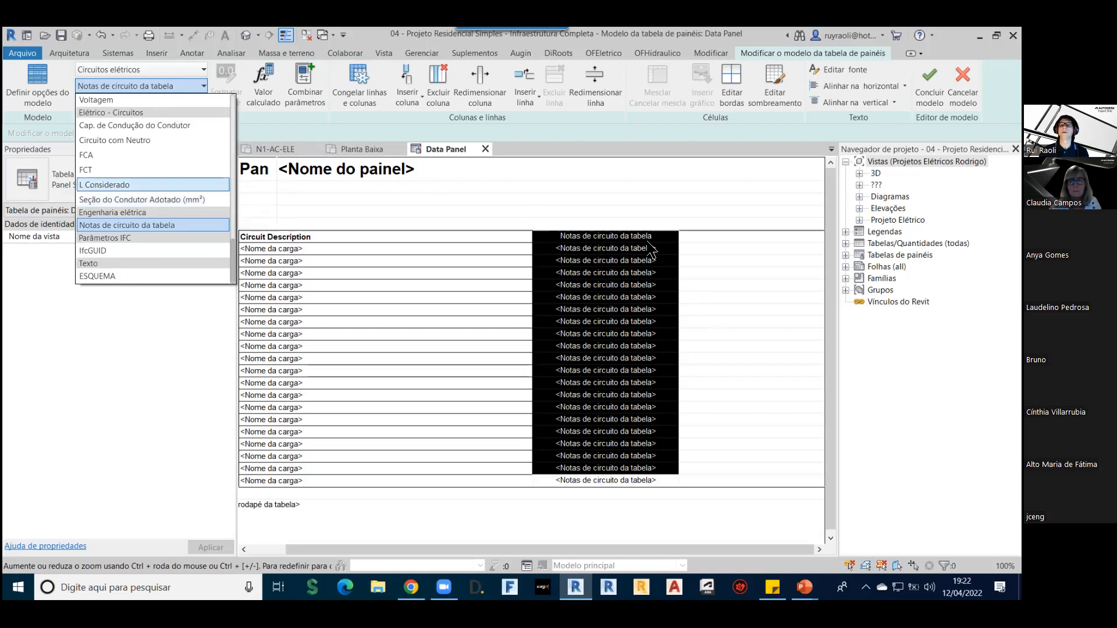
left_click(732, 244)
Step: Rename the header of the "Notas de circuito da tabela" column to "Tipo de cabo"
left_click(640, 235)
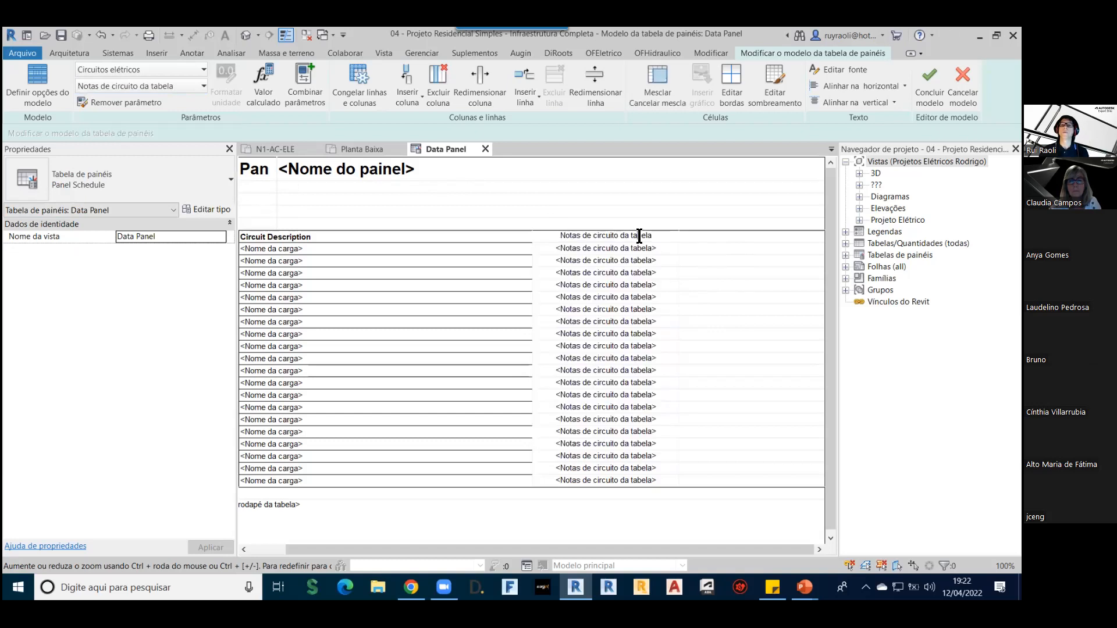
left_click_drag(661, 235, 556, 239)
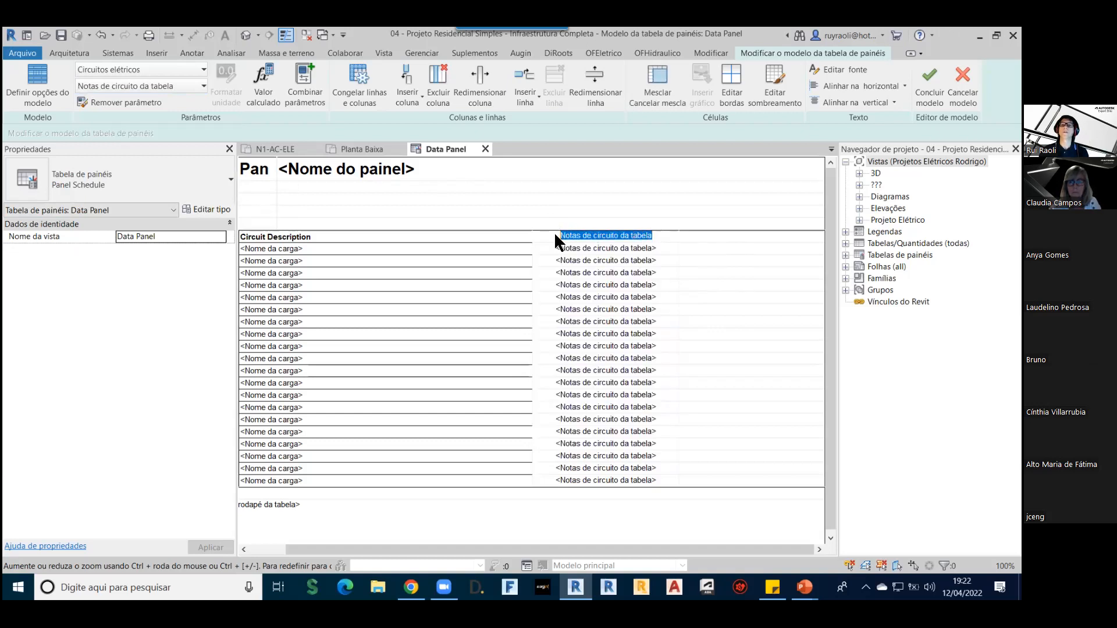
type("Tipo de cabo")
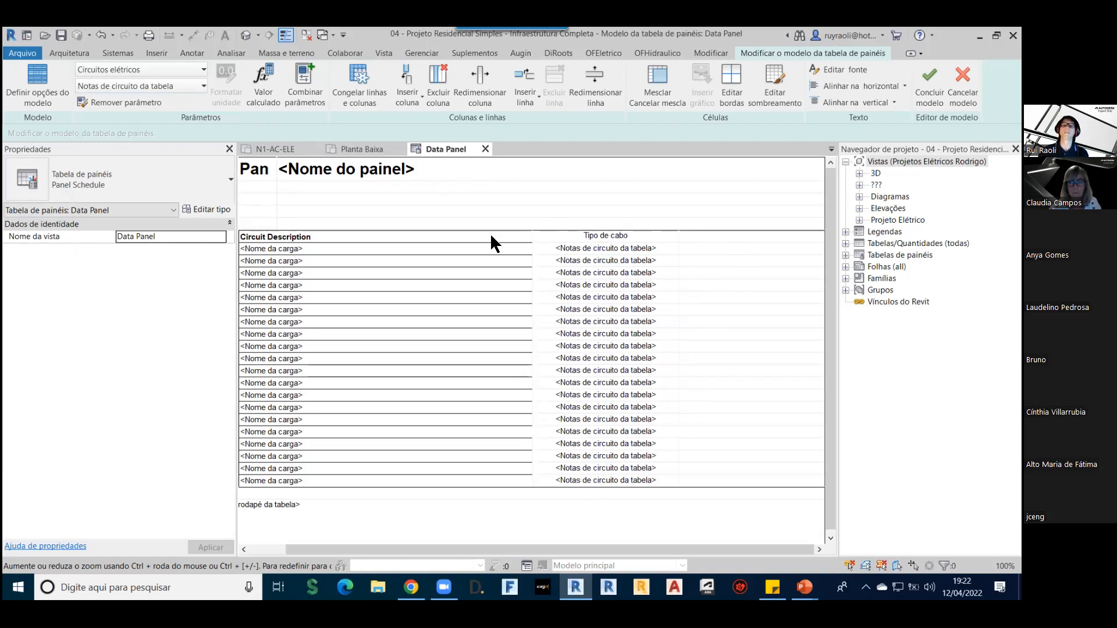
left_click(519, 174)
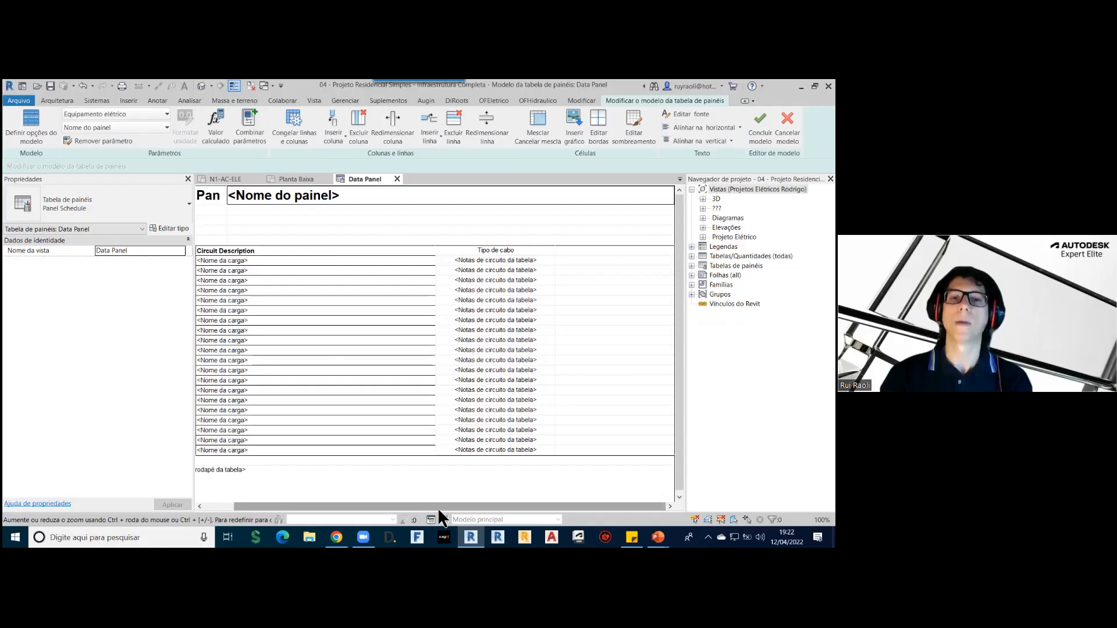
left_click_drag(535, 550, 458, 540)
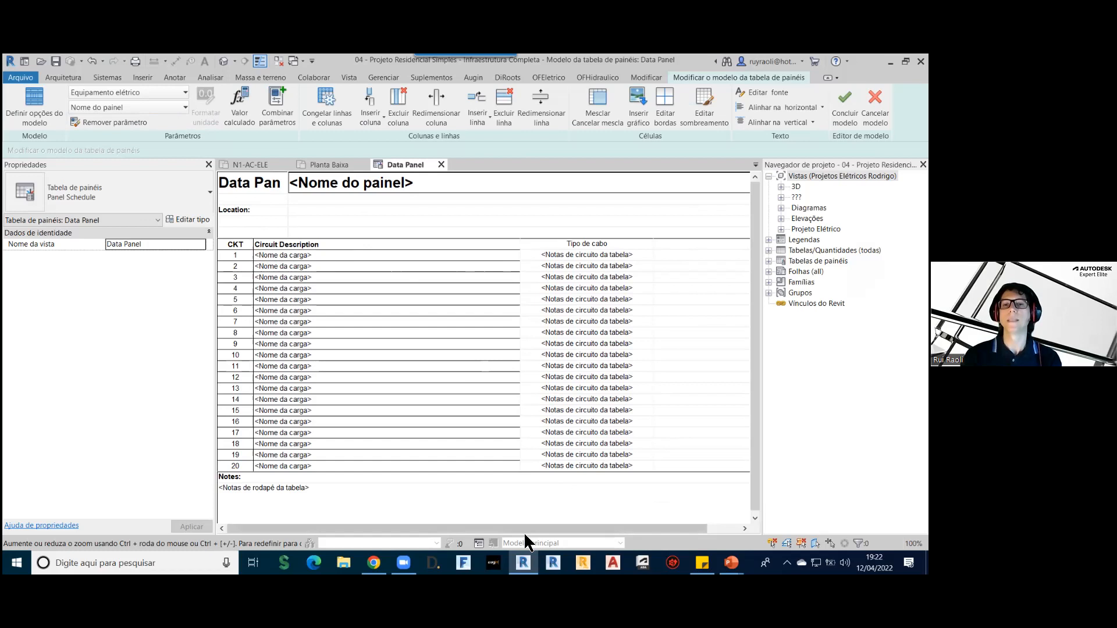
Step: Look through the electrical circuit parameters available for the empty column beside Tipo de cabo
left_click_drag(529, 524, 616, 529)
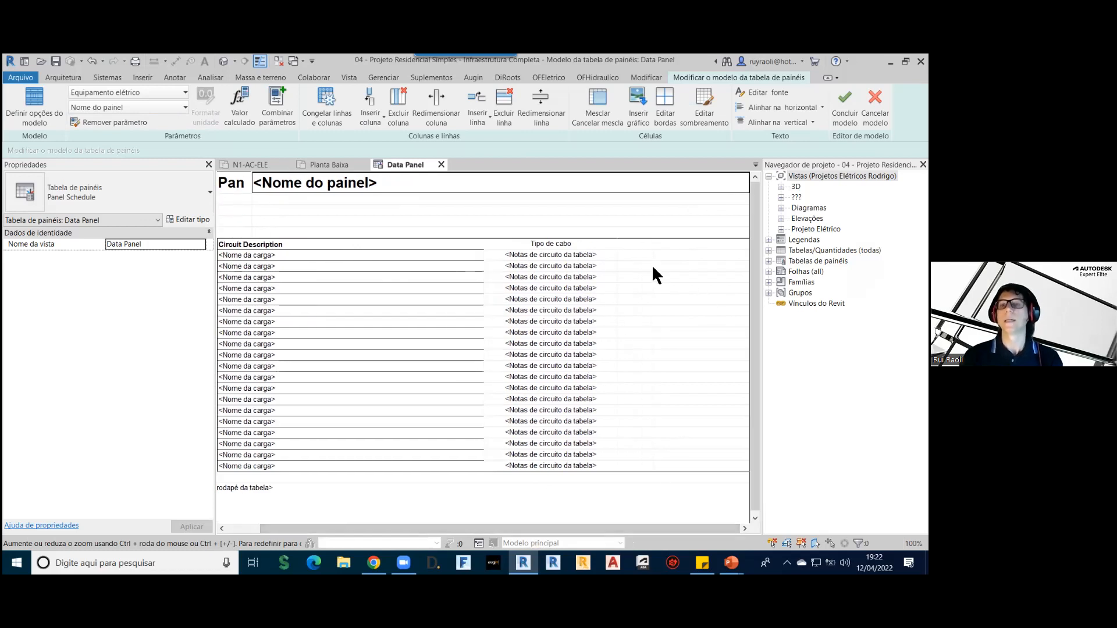
left_click(662, 243)
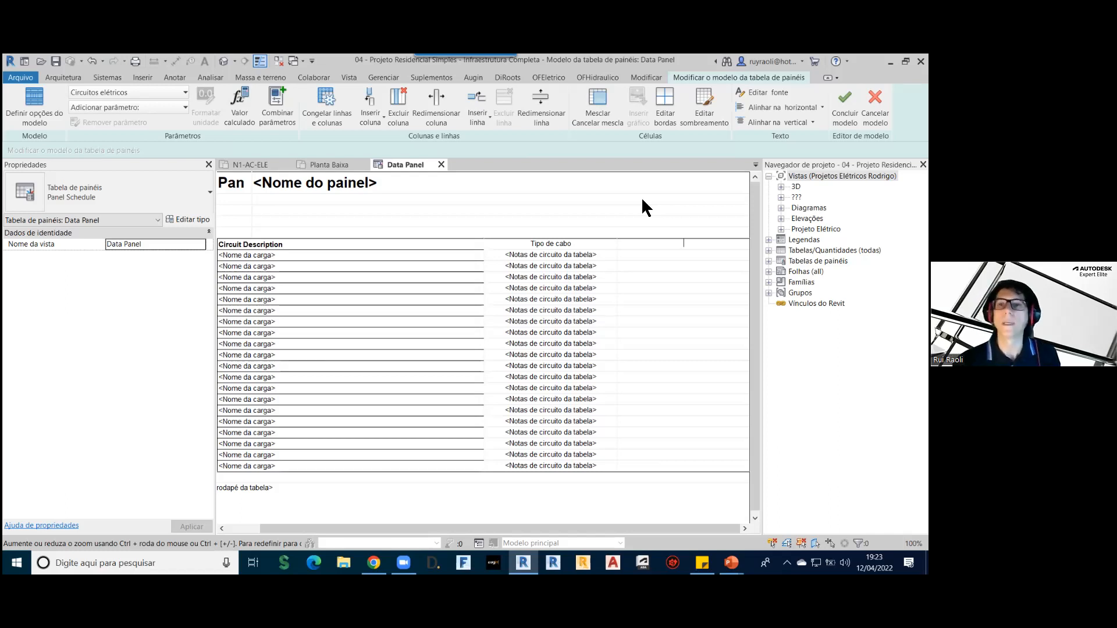
left_click(185, 107)
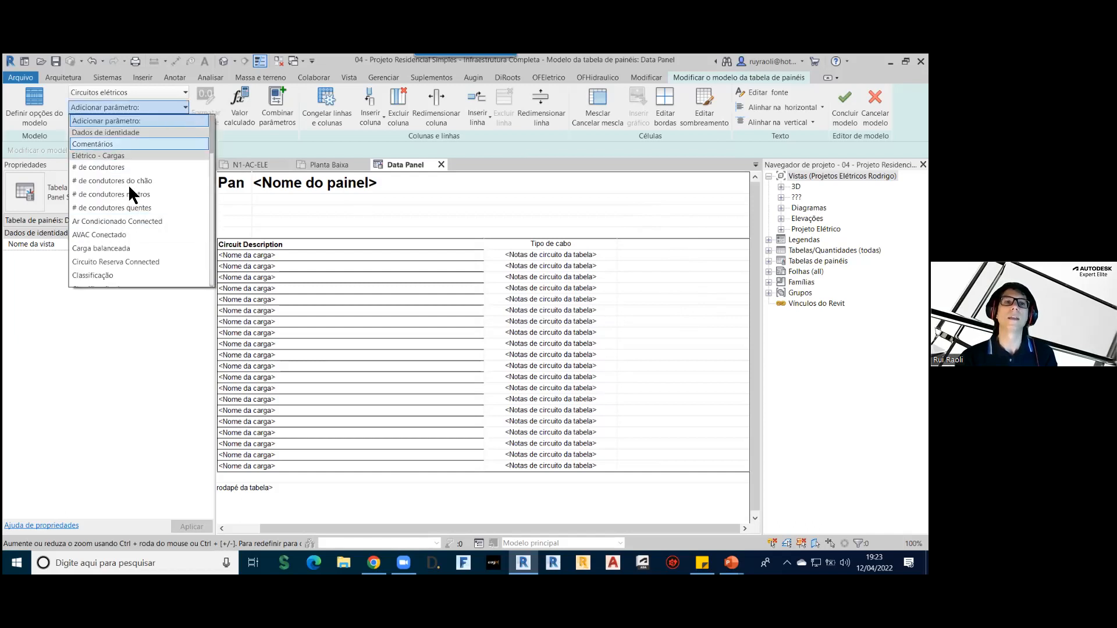
scroll(123, 208, "down", 10)
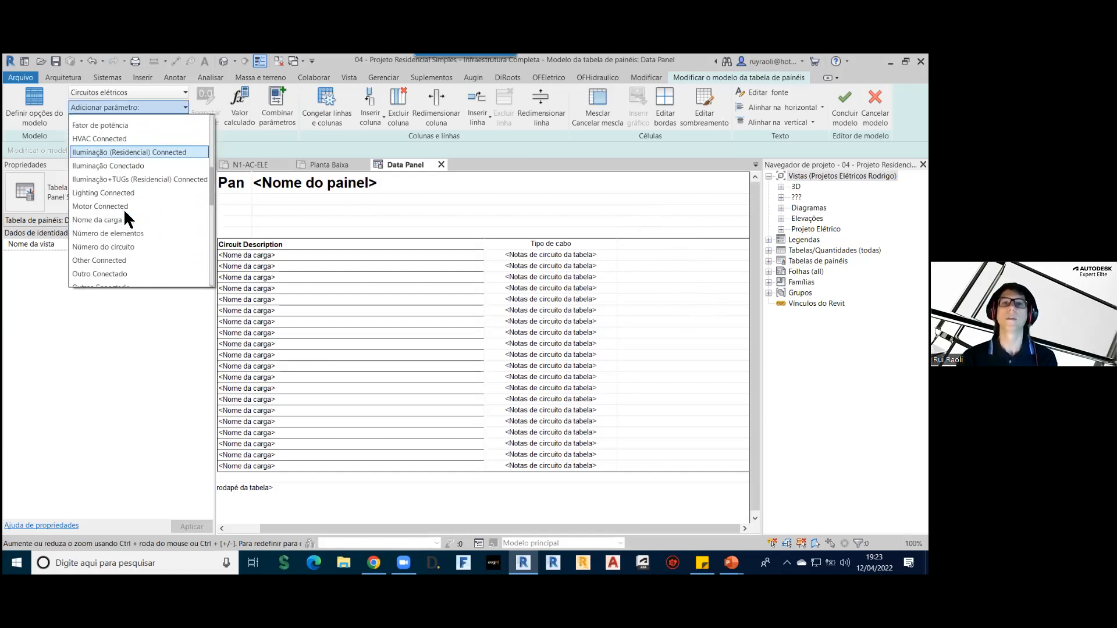
scroll(124, 233, "down", 4)
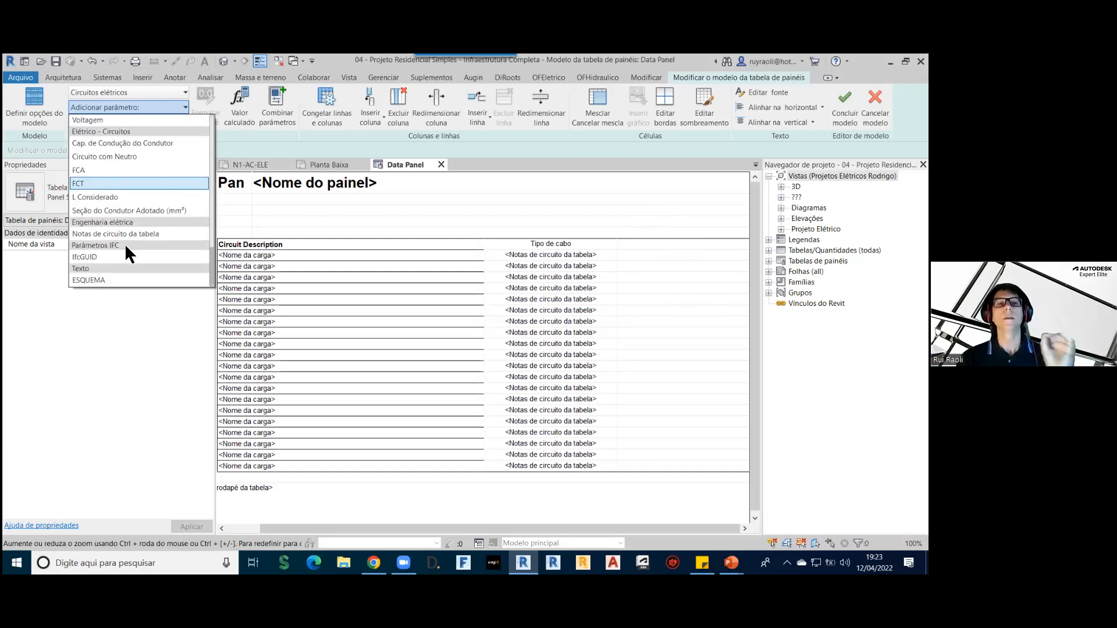
left_click(591, 215)
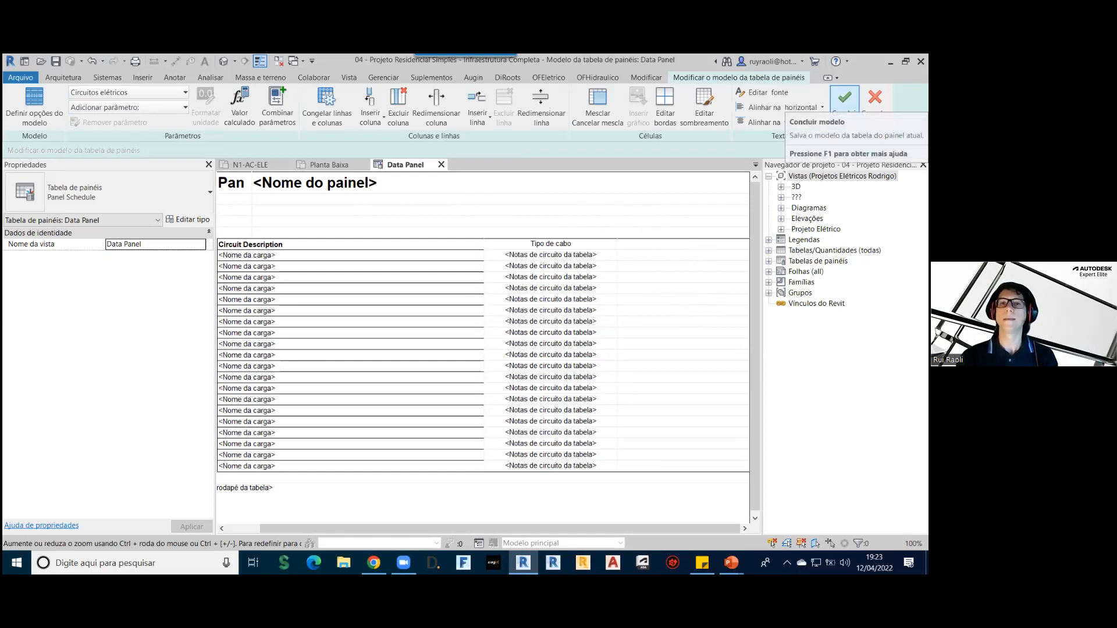
Step: Finish and save the Data Panel template, and open the list of project parameters
left_click(844, 99)
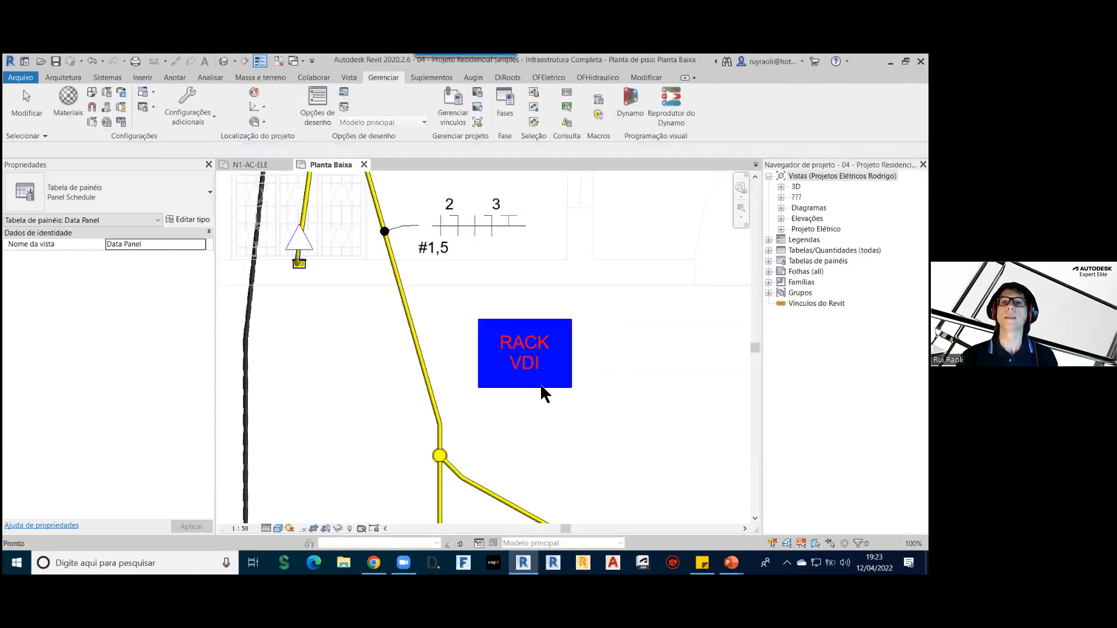
left_click(586, 352)
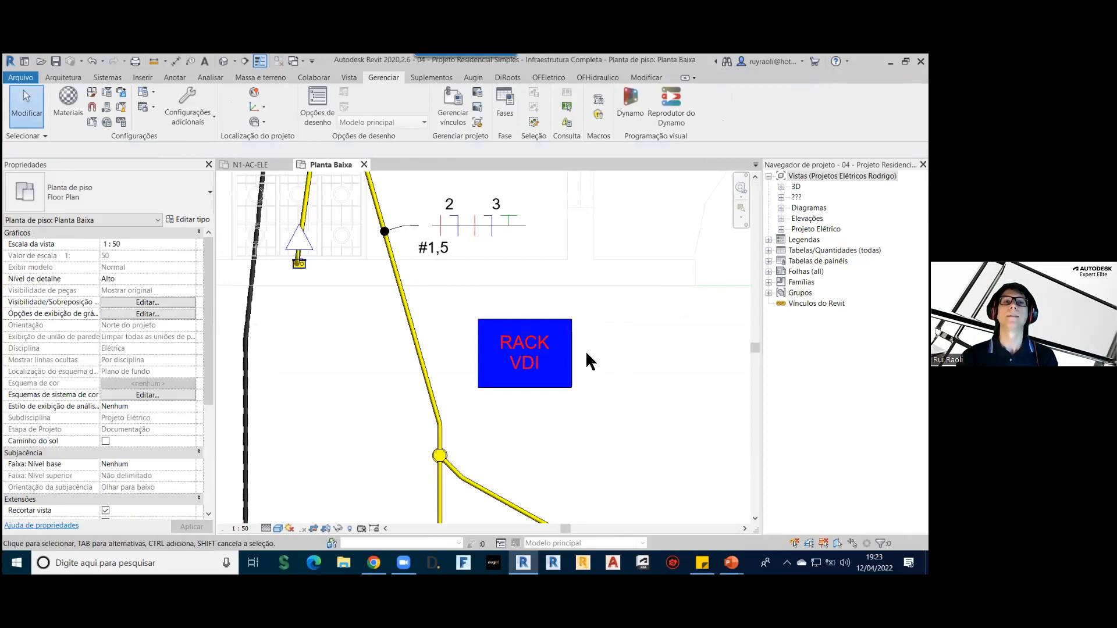
left_click(104, 93)
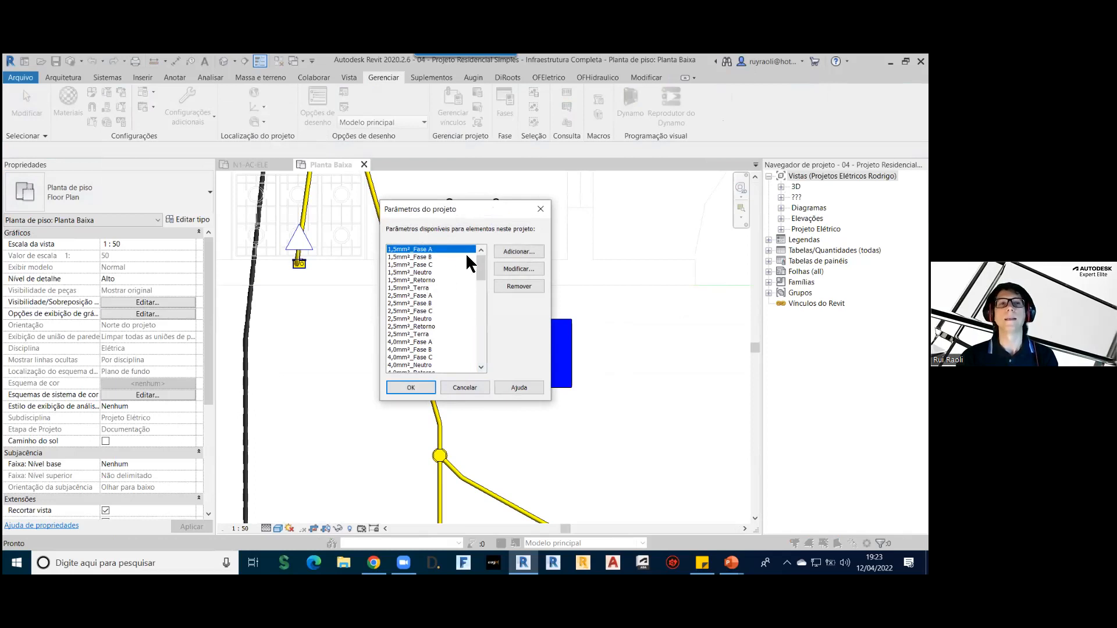
left_click_drag(480, 263, 496, 361)
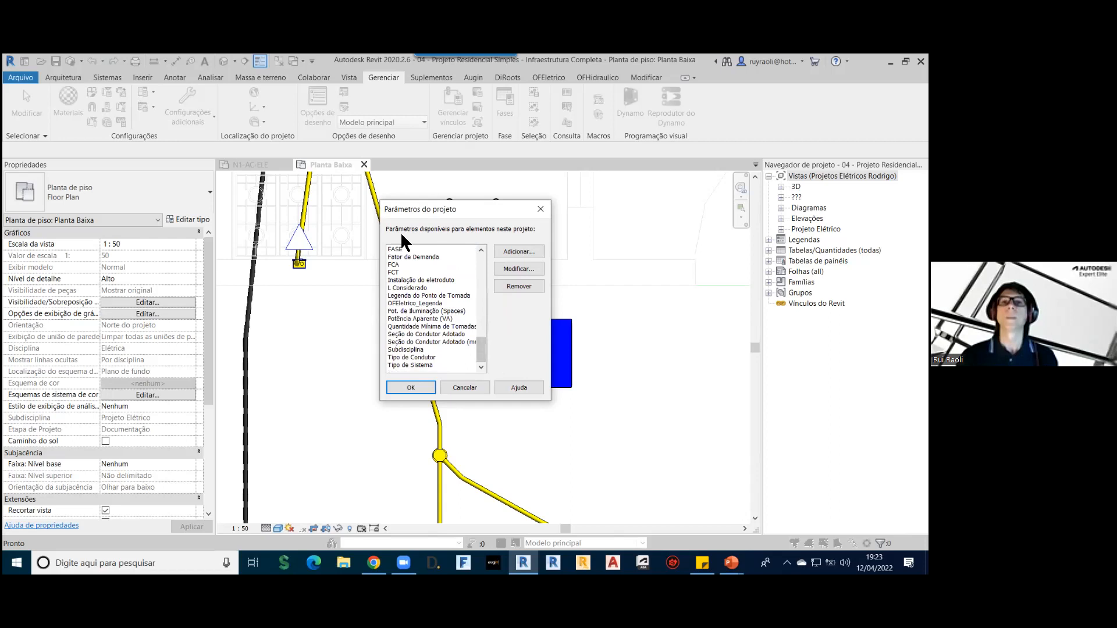
Step: Add a new project parameter named "Observação" with the parameter type Texto
left_click(519, 252)
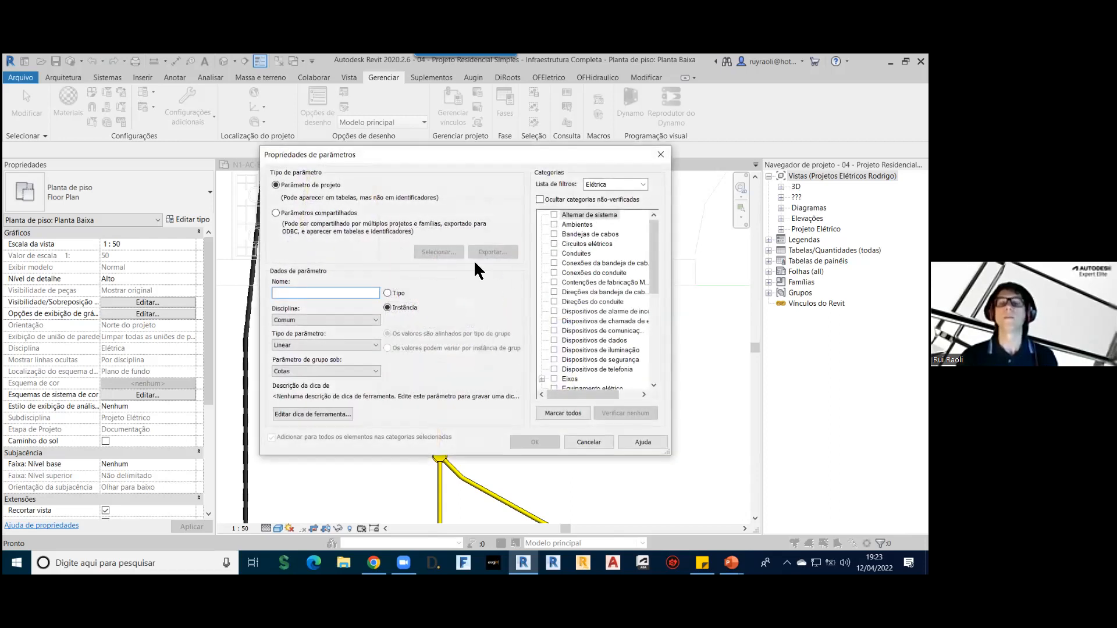
type("O")
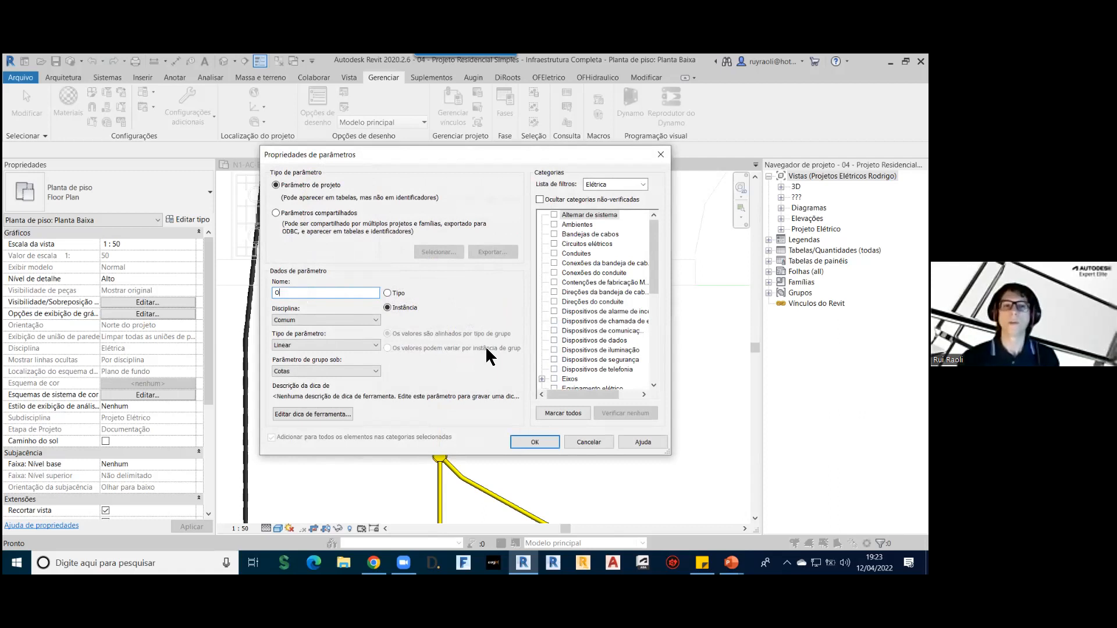
type("ber")
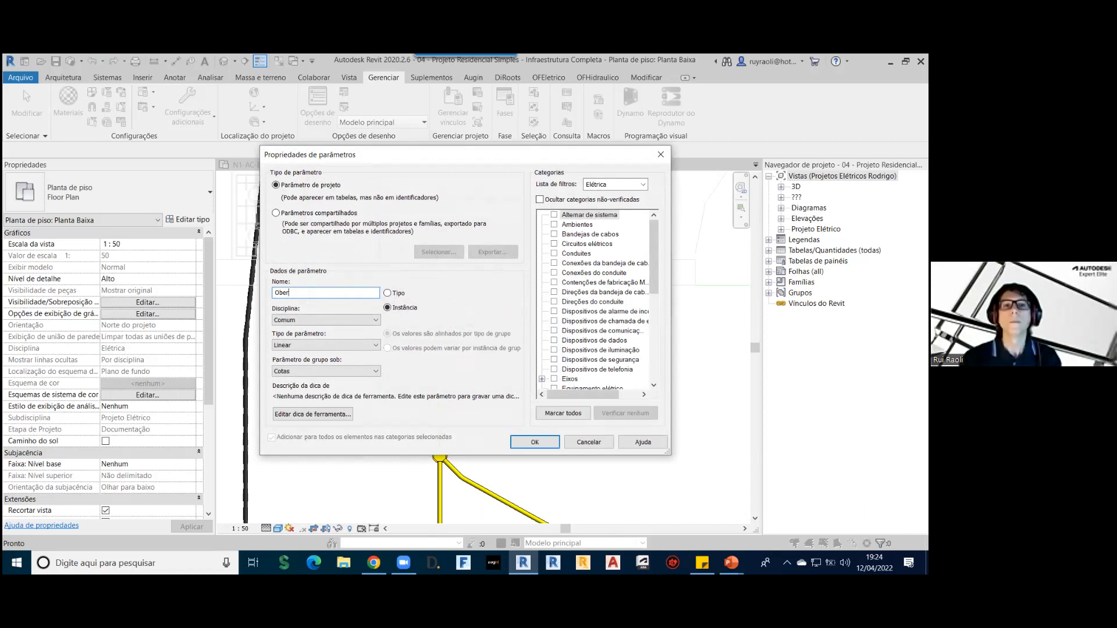
type("servação")
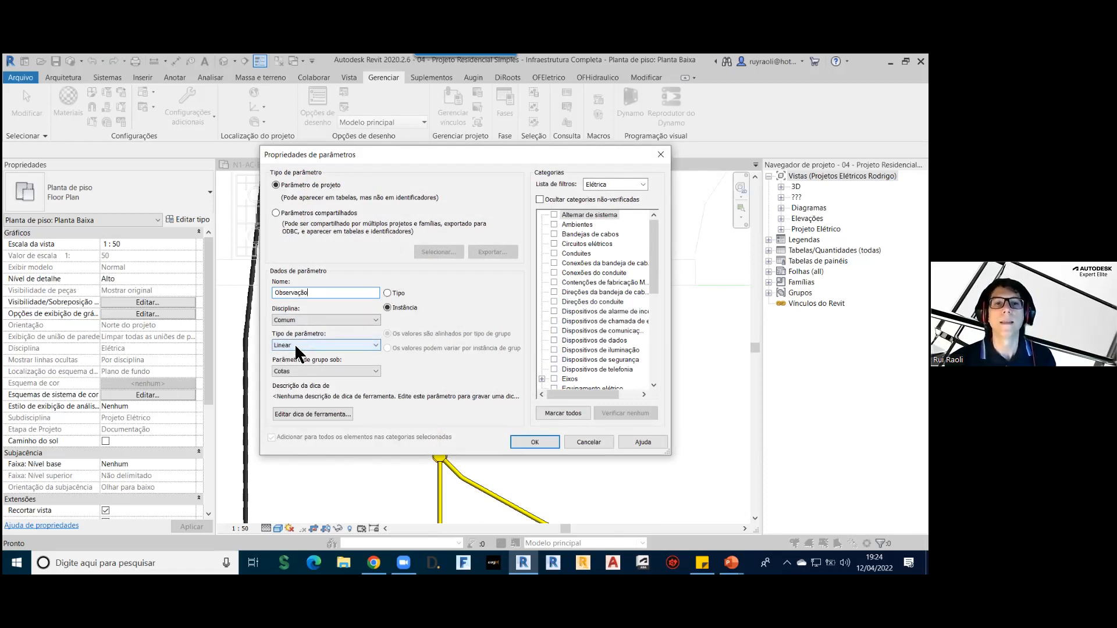
left_click(323, 346)
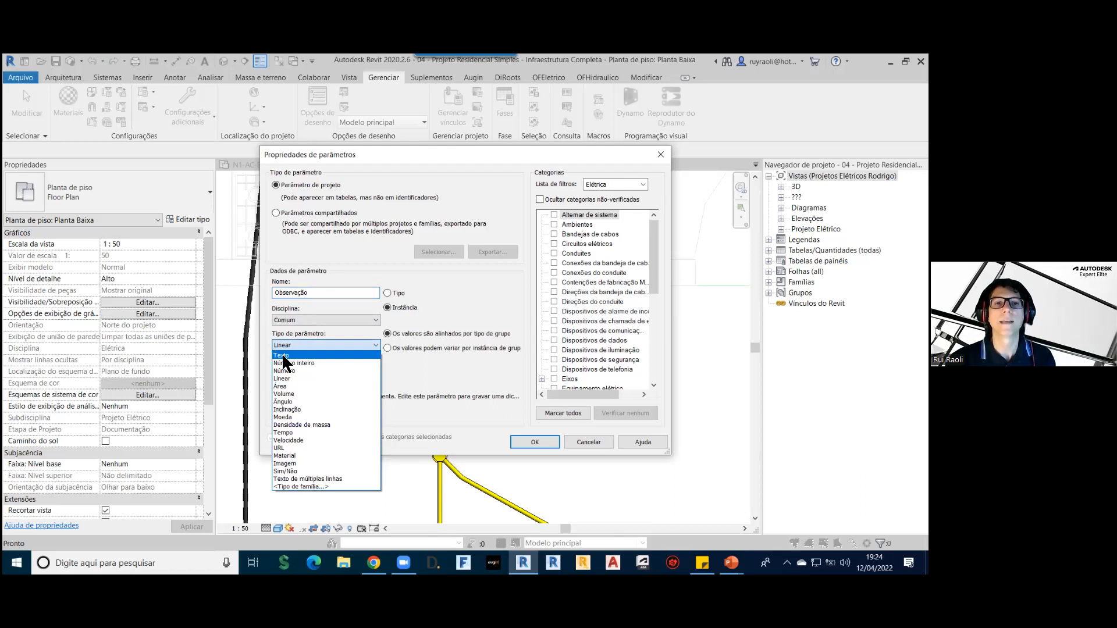
left_click(285, 356)
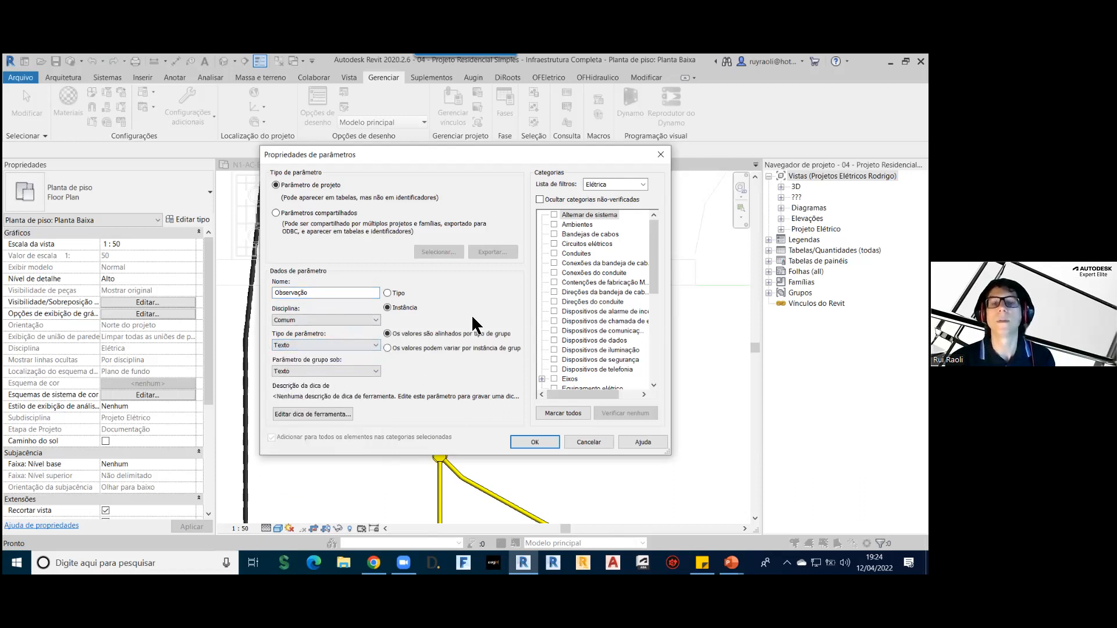
left_click(368, 345)
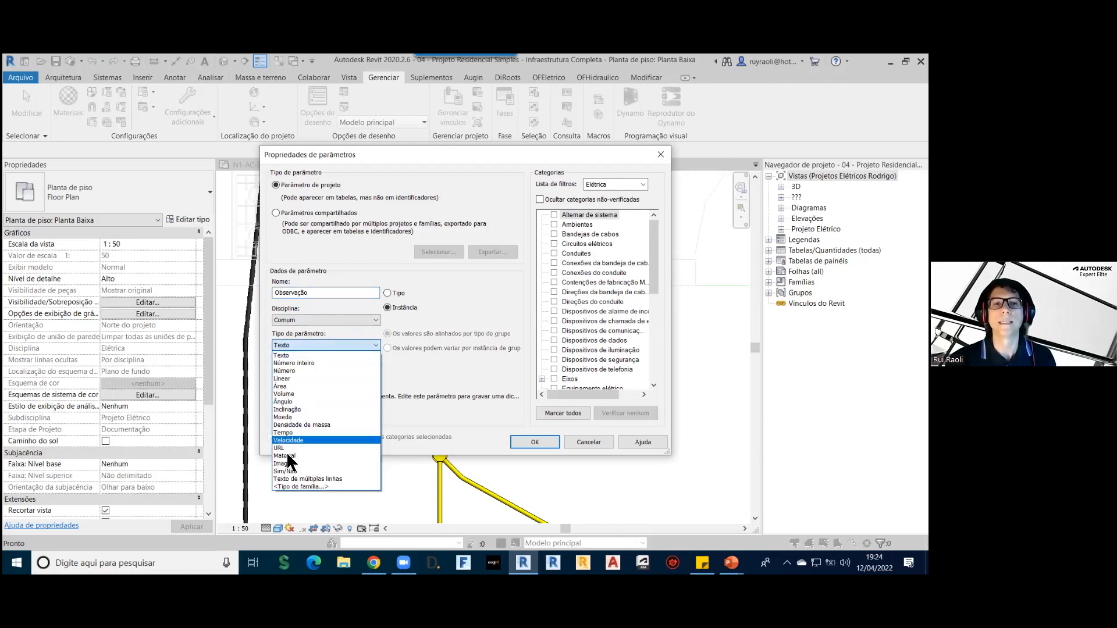
left_click(482, 295)
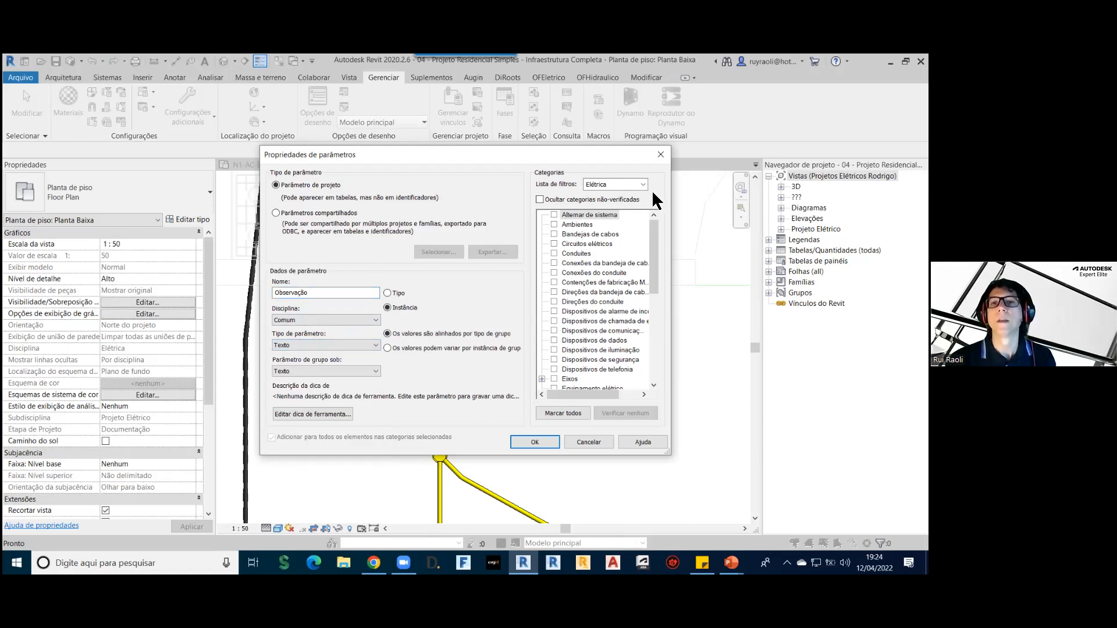
Step: Assign the Observação parameter to the Circuitos elétricos category and create it
left_click(643, 185)
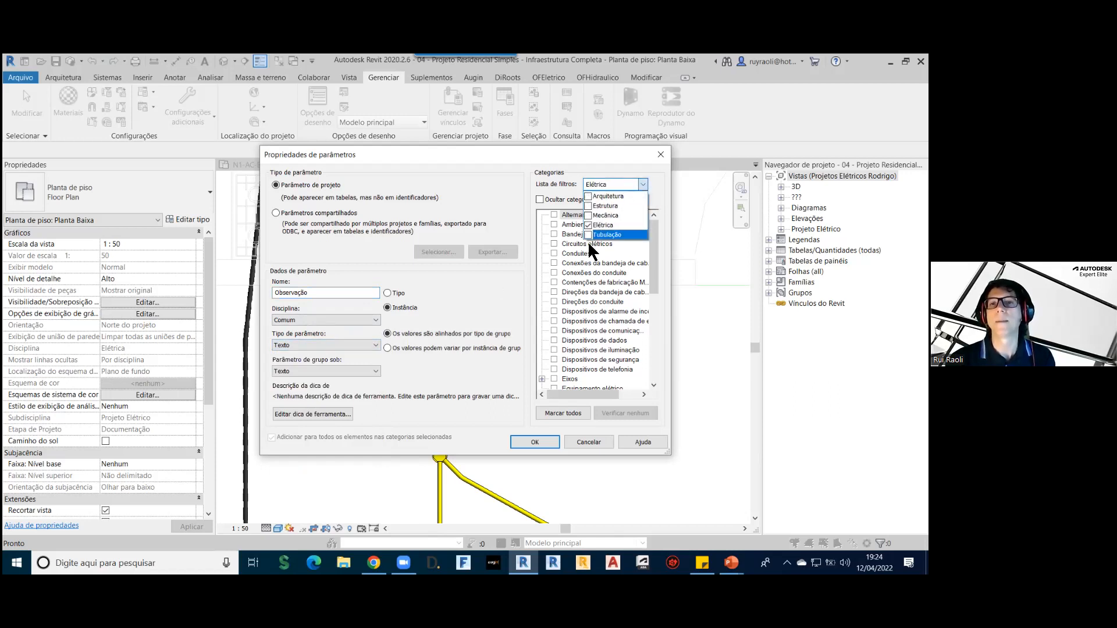
left_click(512, 224)
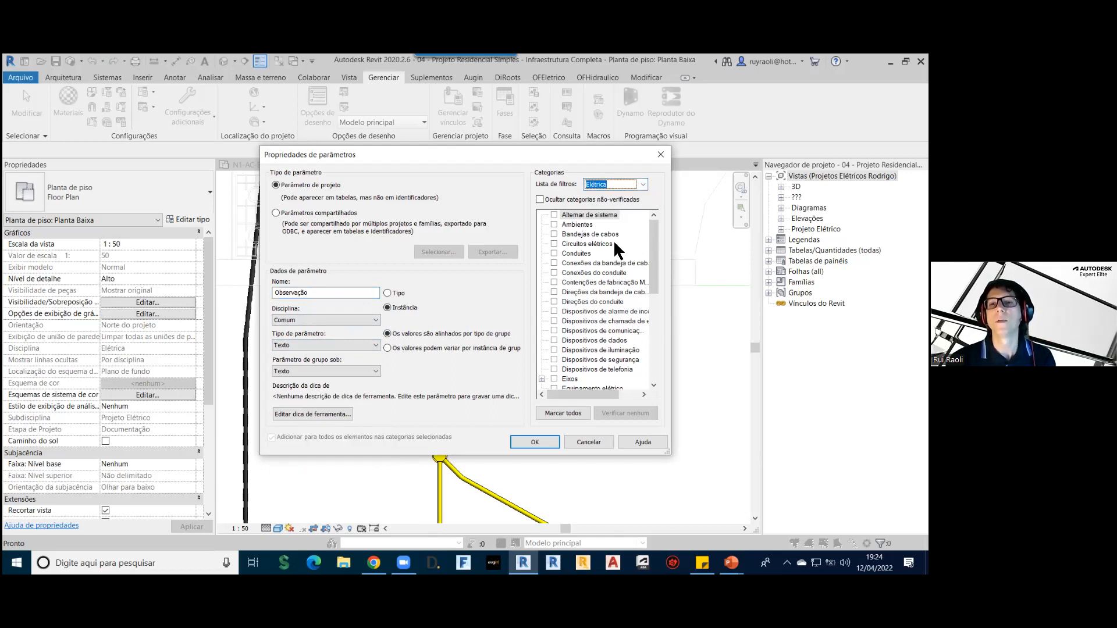
left_click(554, 244)
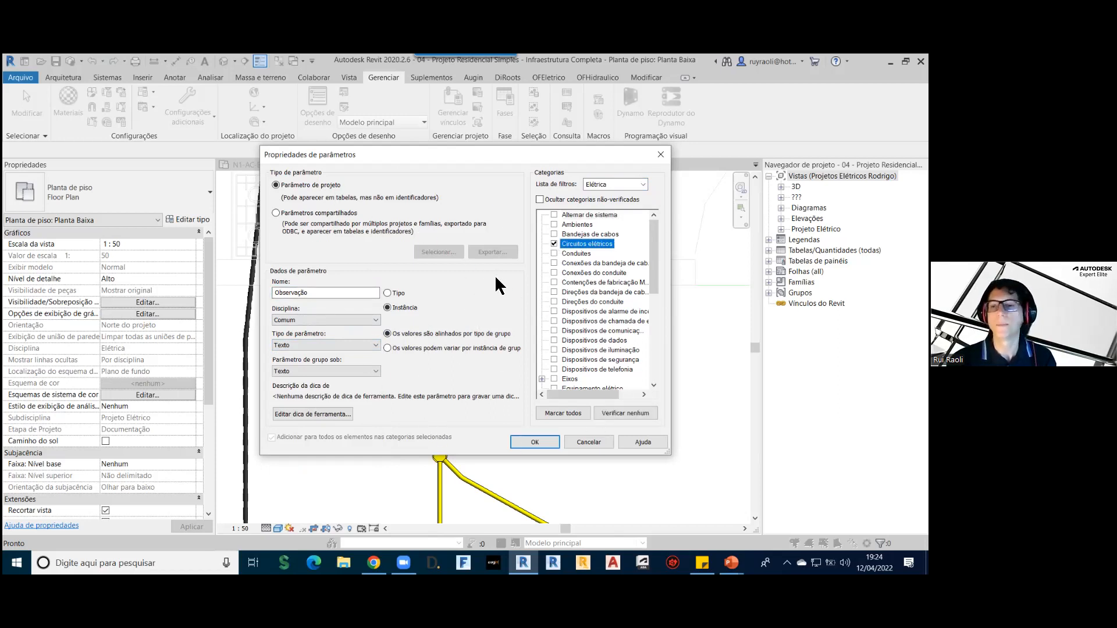
left_click(534, 442)
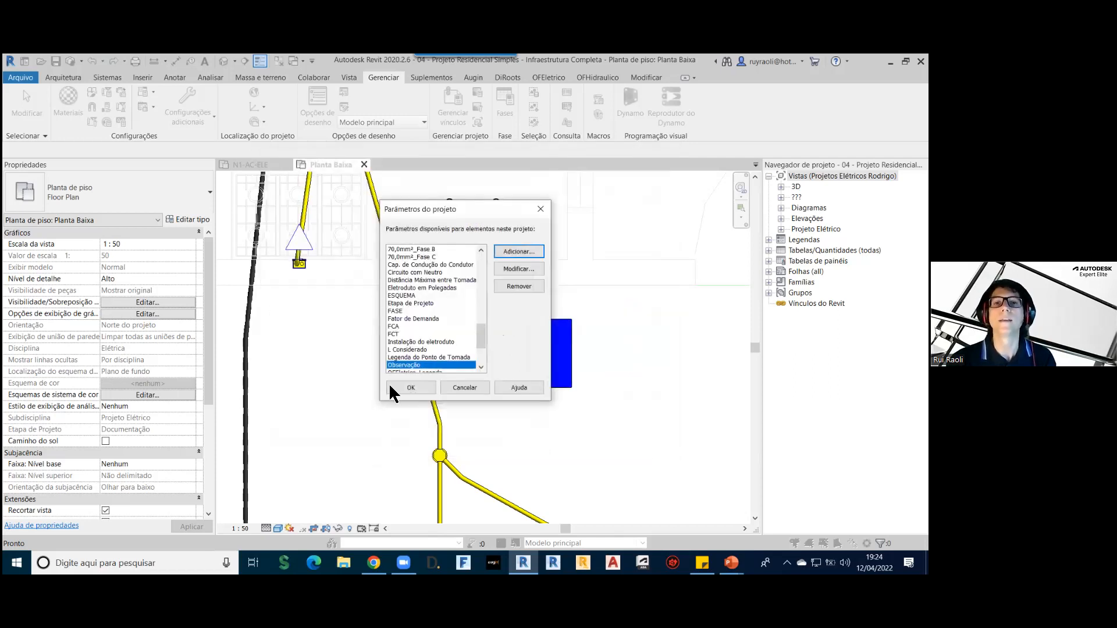
left_click(410, 388)
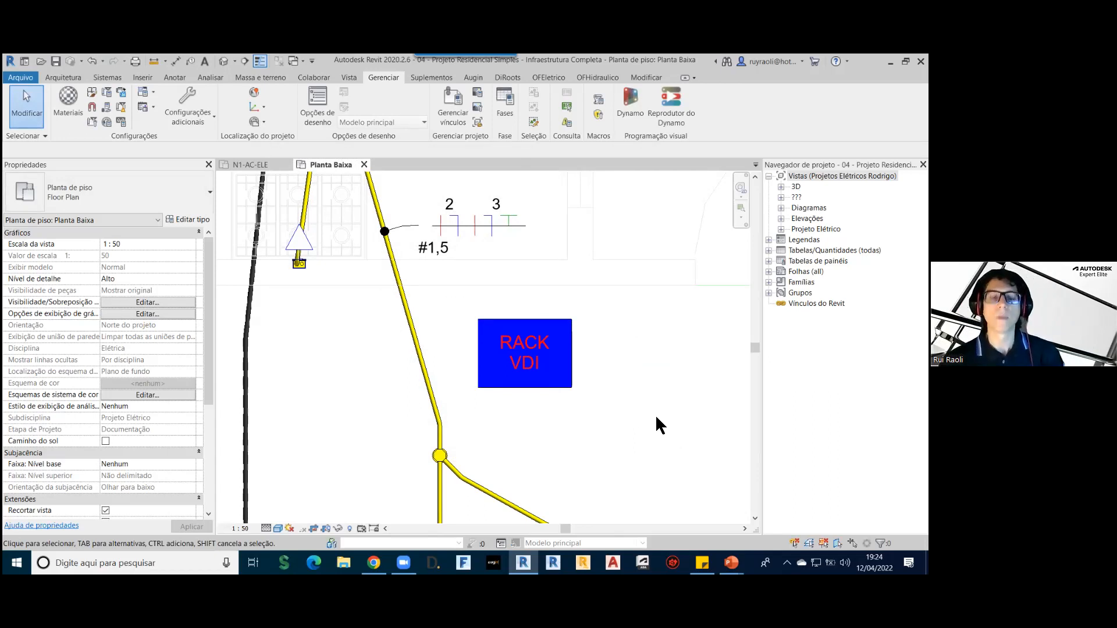
Step: Open the Data Panel template of type Painel de dados for editing
left_click(153, 108)
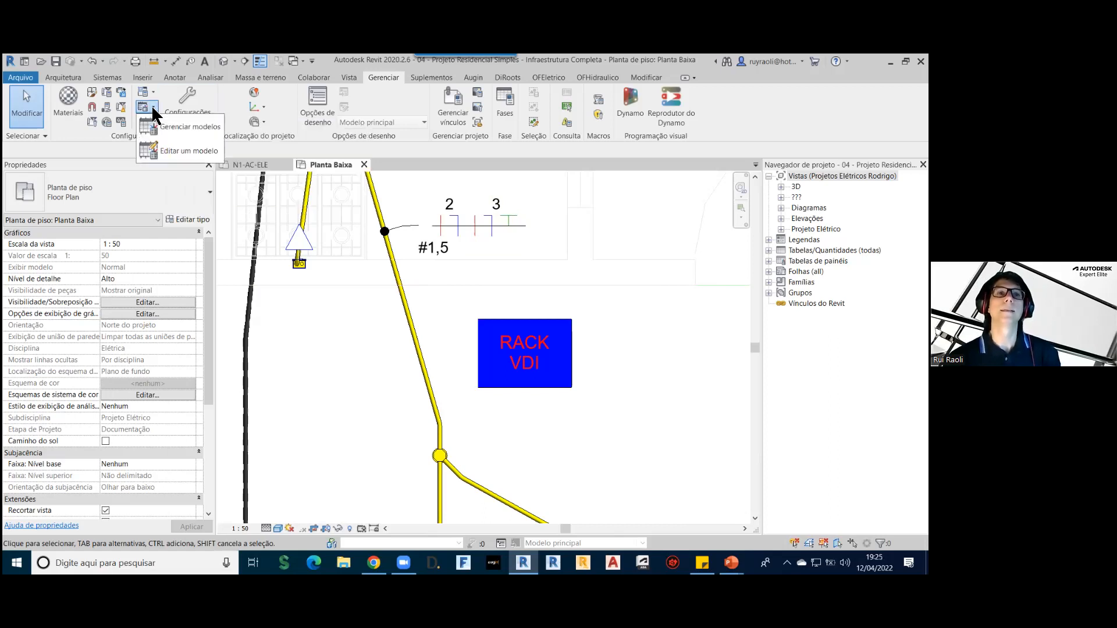
left_click(178, 150)
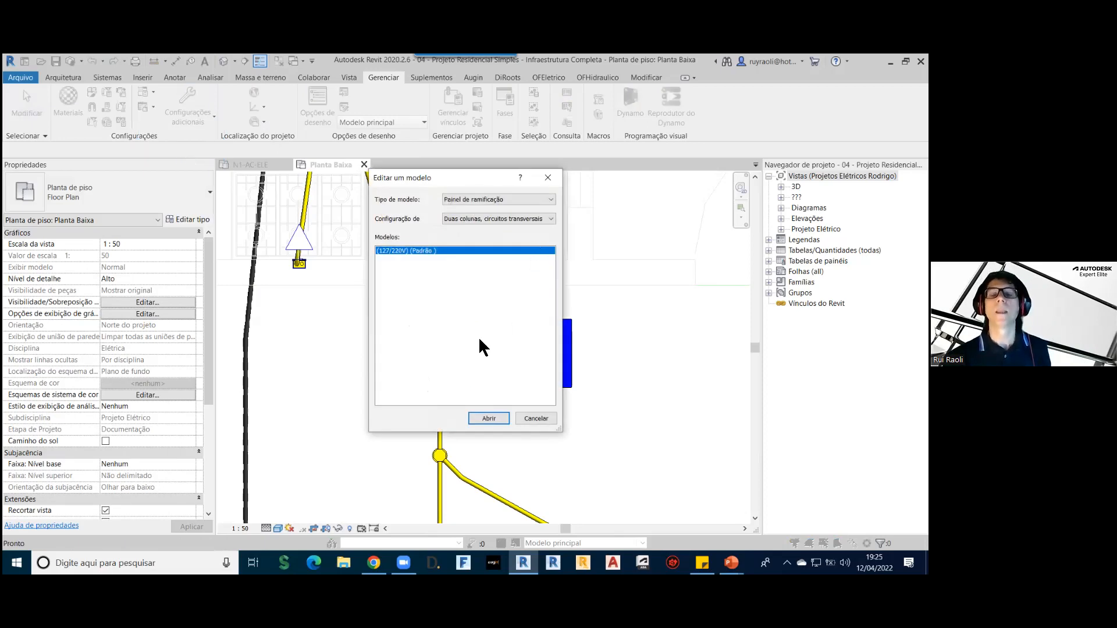
left_click(505, 199)
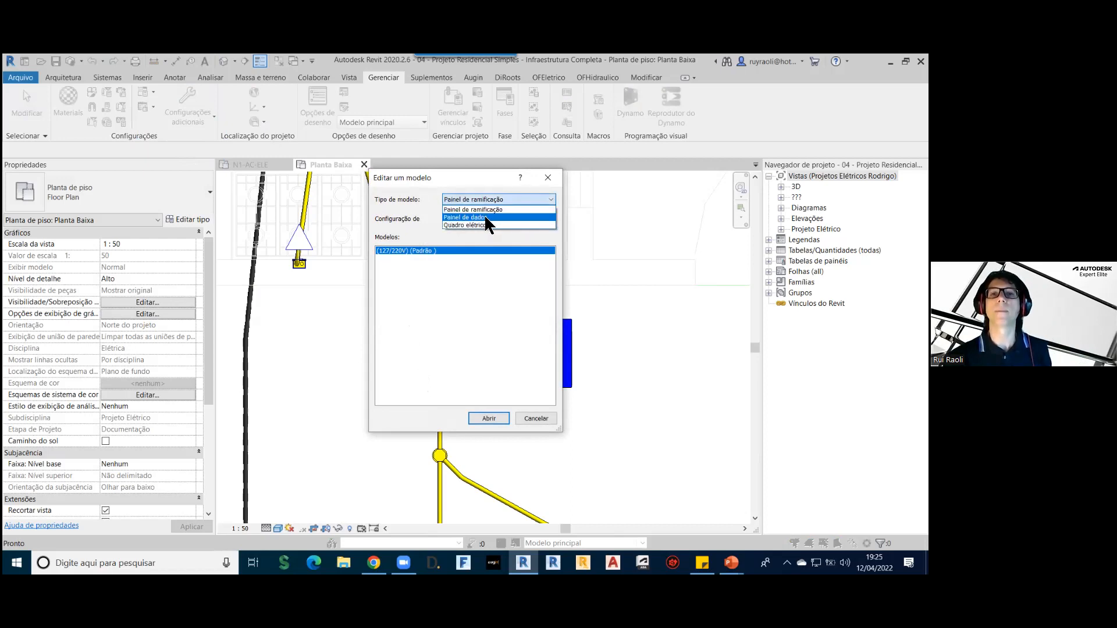
left_click(486, 219)
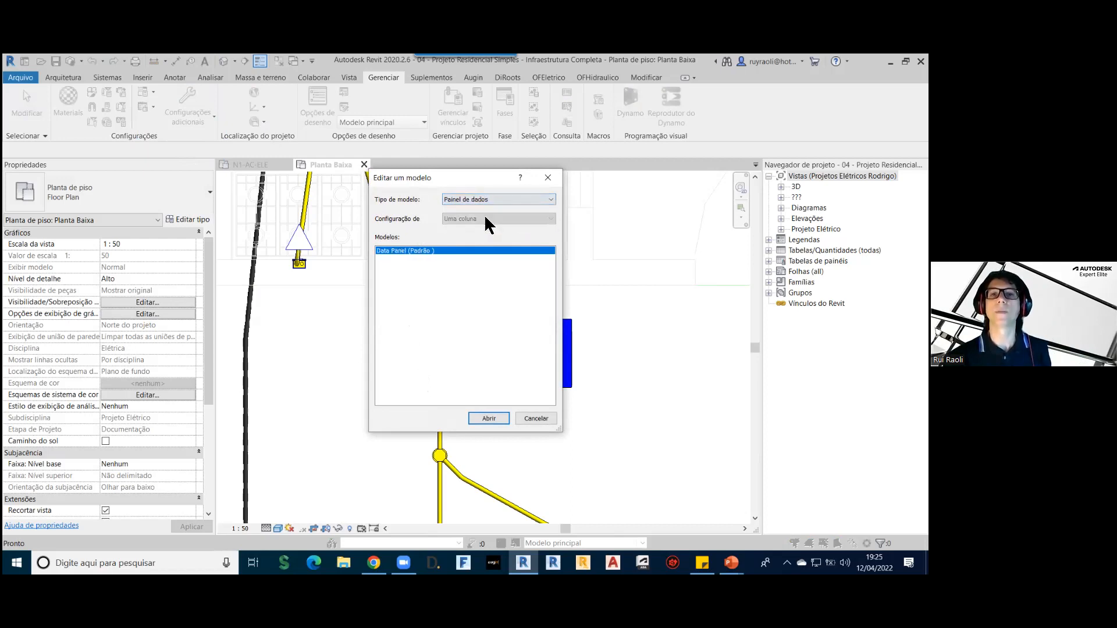
left_click(489, 419)
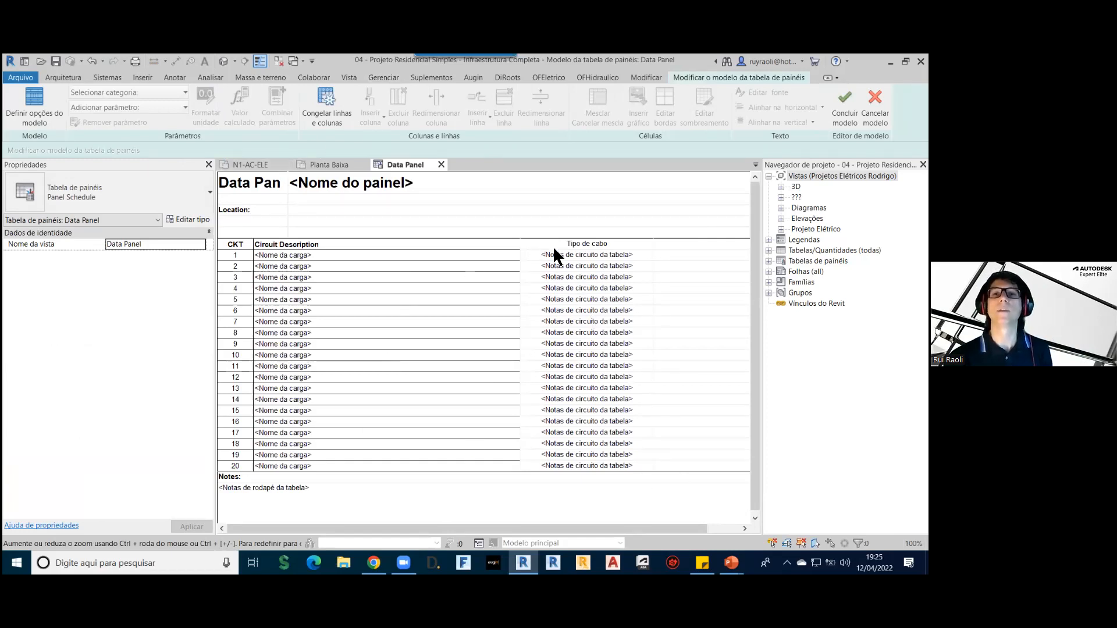
Step: Narrow the Tipo de cabo column slightly and assign the circuit parameter Observação to the empty column beside it
left_click_drag(654, 241, 640, 241)
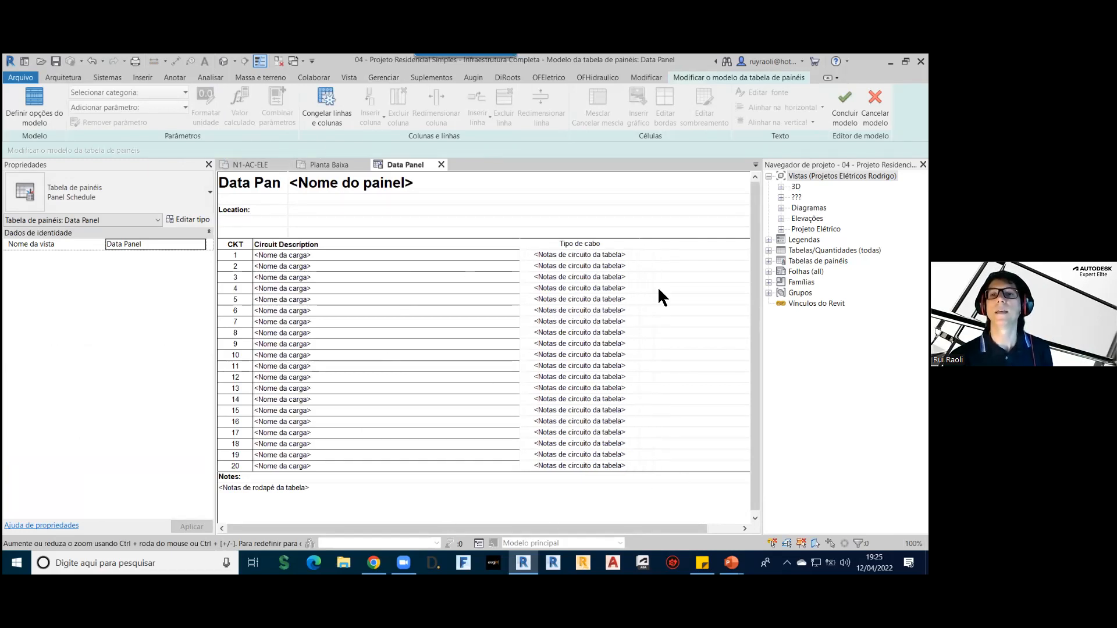
left_click_drag(690, 464, 675, 245)
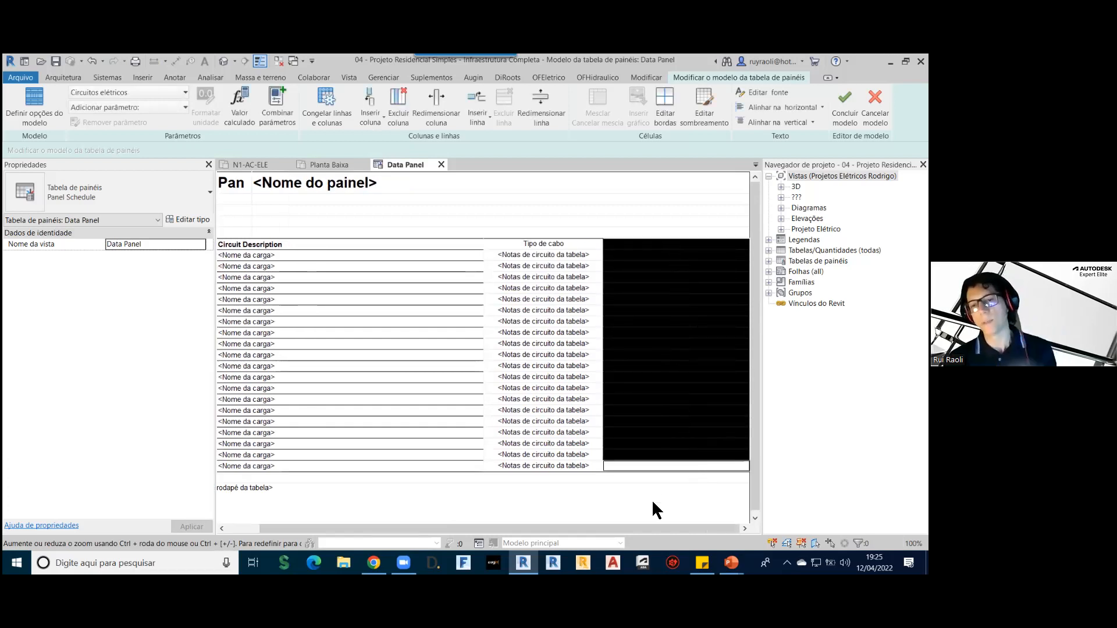
left_click(185, 108)
scroll(158, 200, "down", 10)
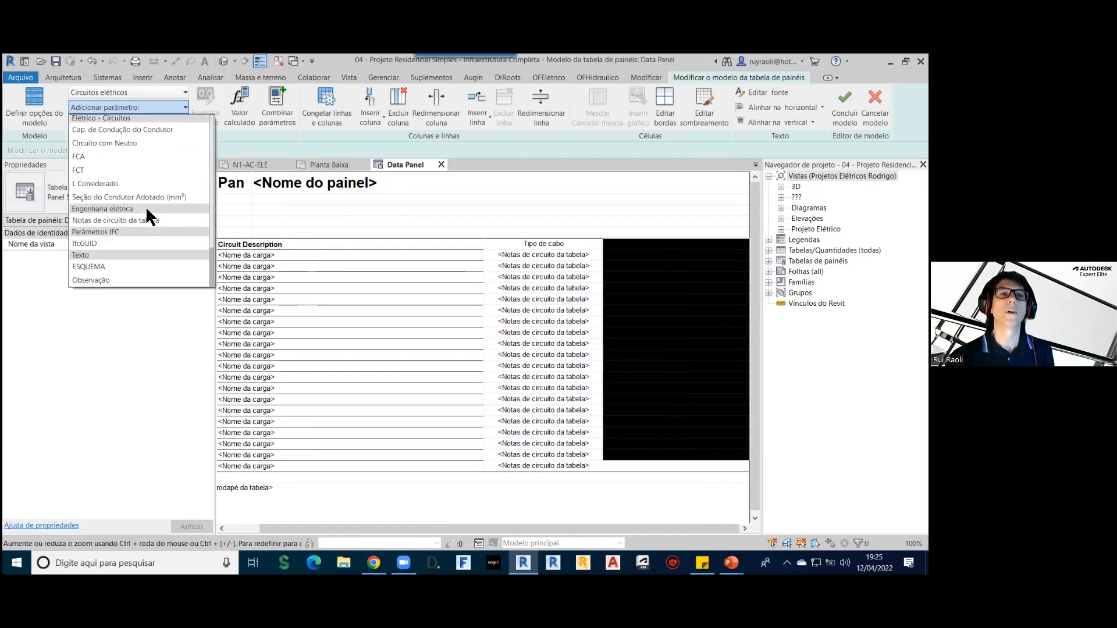
left_click(103, 281)
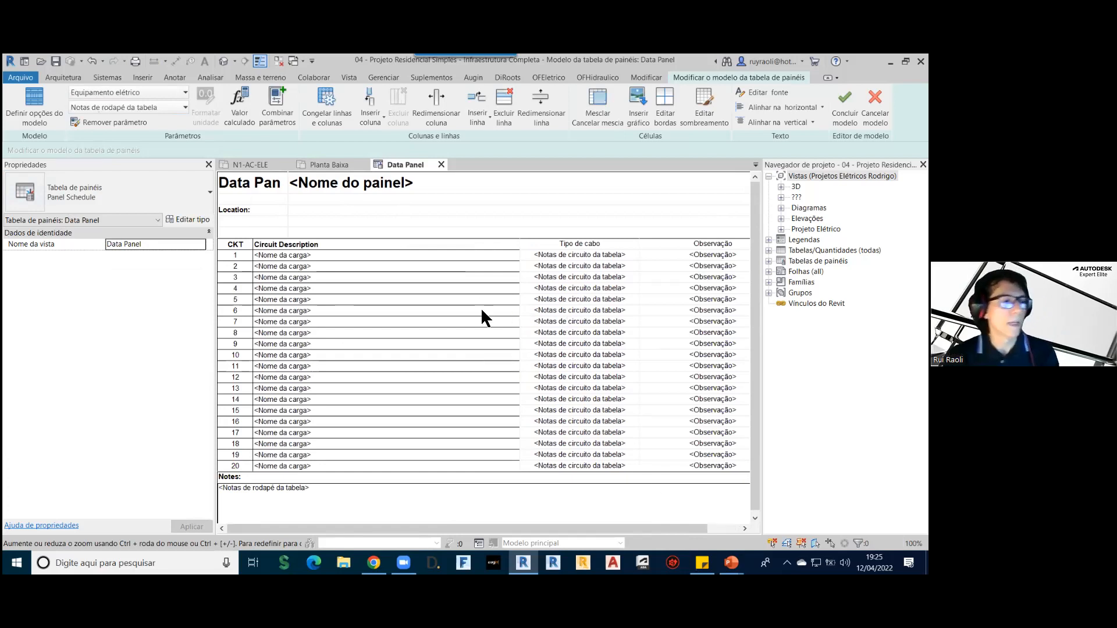
Step: Rename the CKT column header to "Circuito"
left_click(239, 245)
key("BackSpace")
key("BackSpace")
type("ircuit")
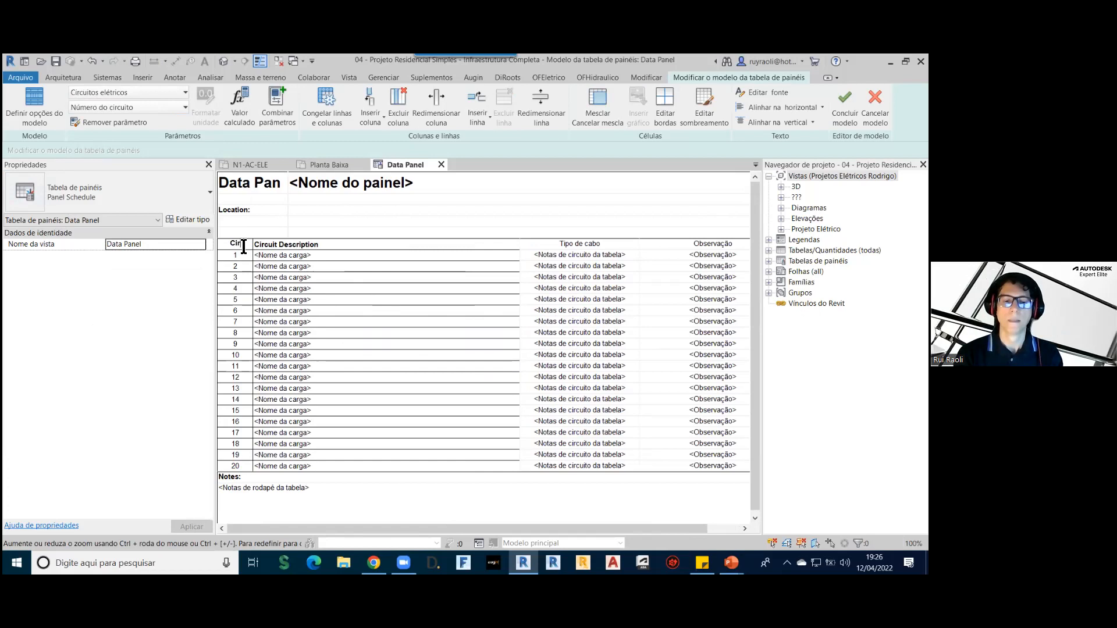
type("o")
Step: Rename the Circuit Description column header to "Descrição do circuito"
left_click(296, 243)
type("Descriçã")
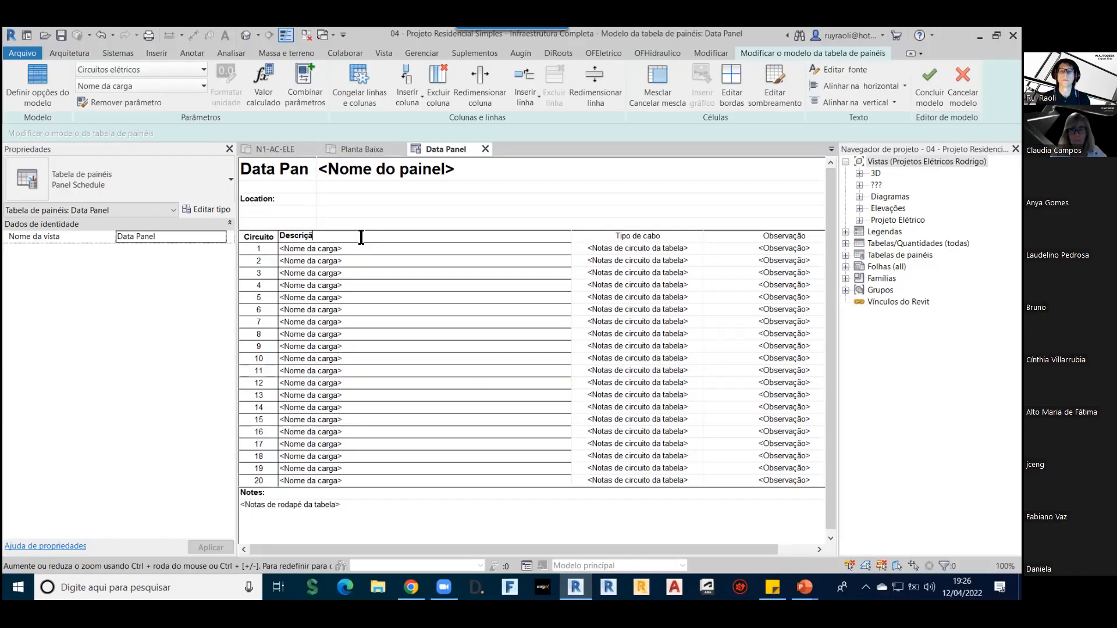
type("o do circuito")
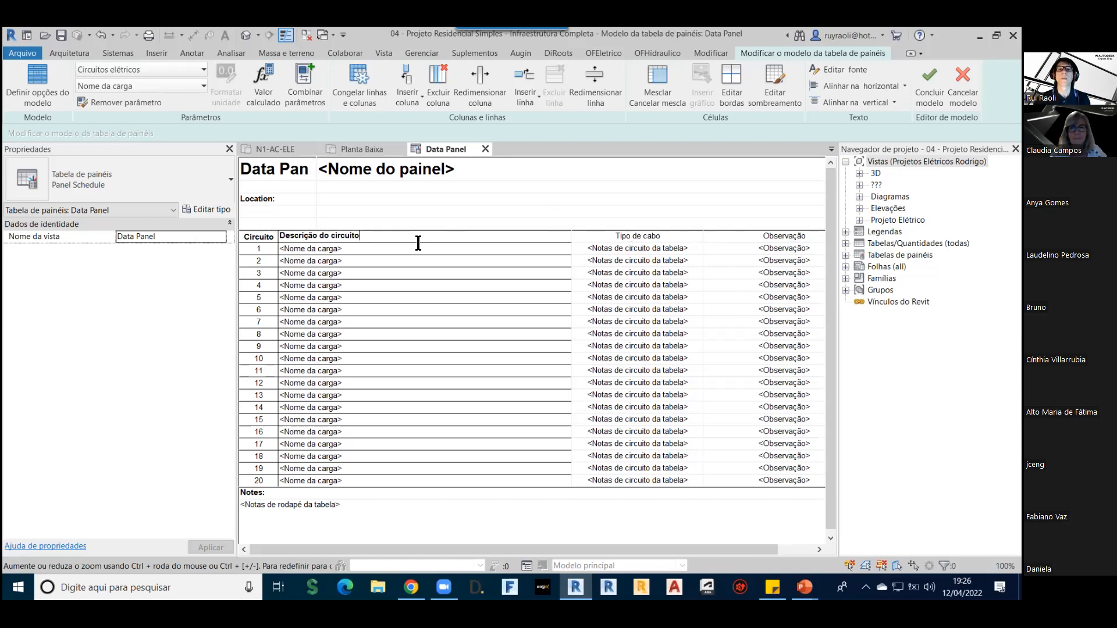
Step: Apply bold font style to the Tipo de cabo and Observação column headers
left_click(597, 236)
left_click_drag(594, 236, 766, 235)
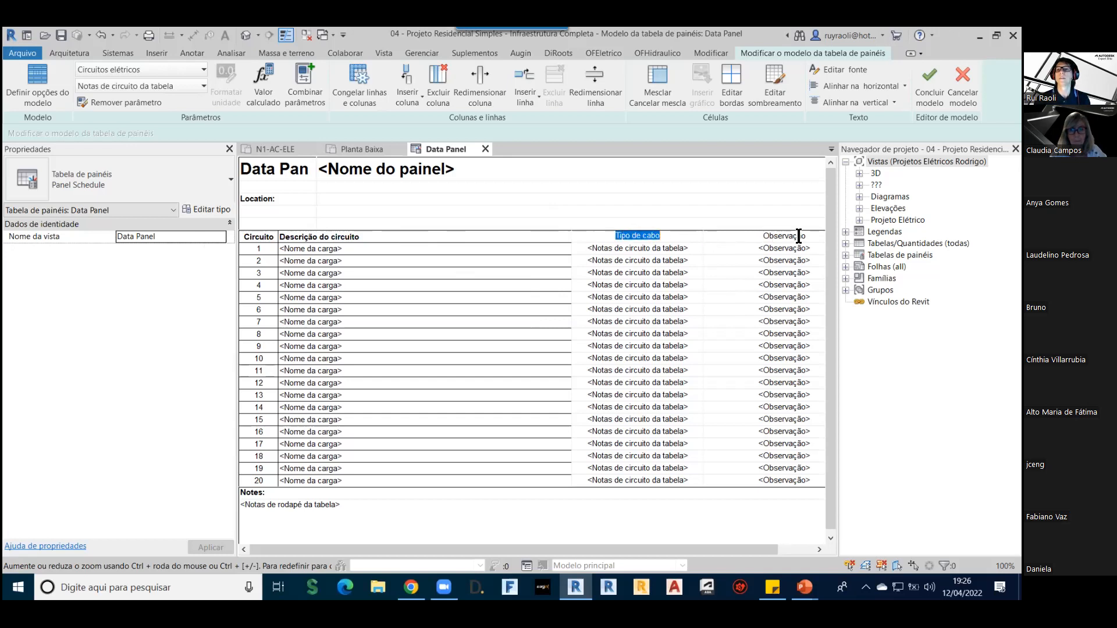
left_click(745, 238)
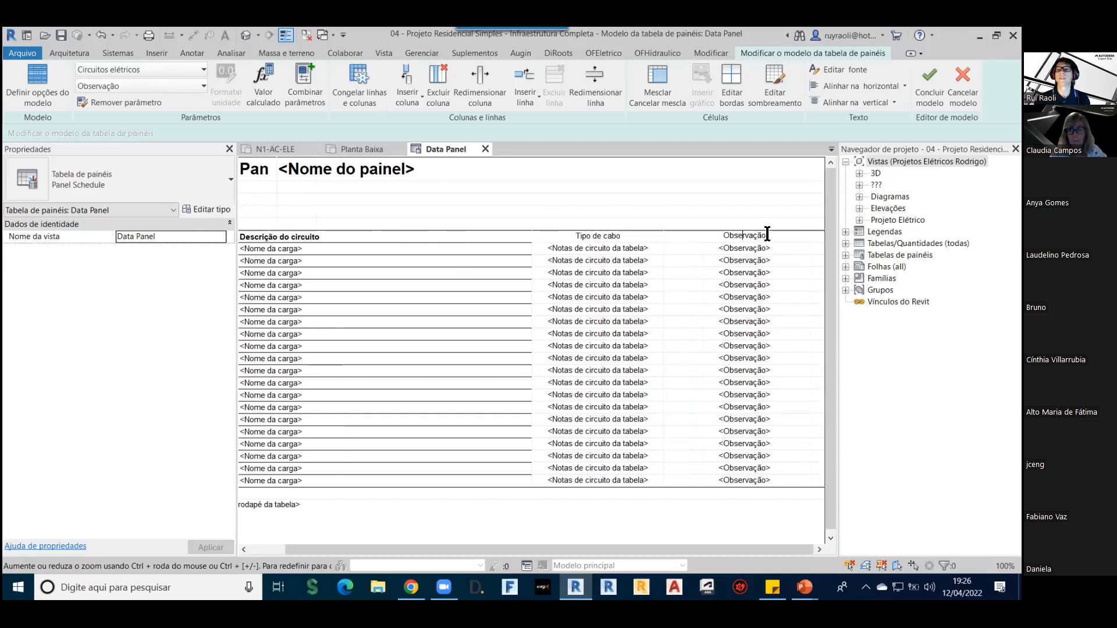
left_click_drag(381, 257, 524, 259)
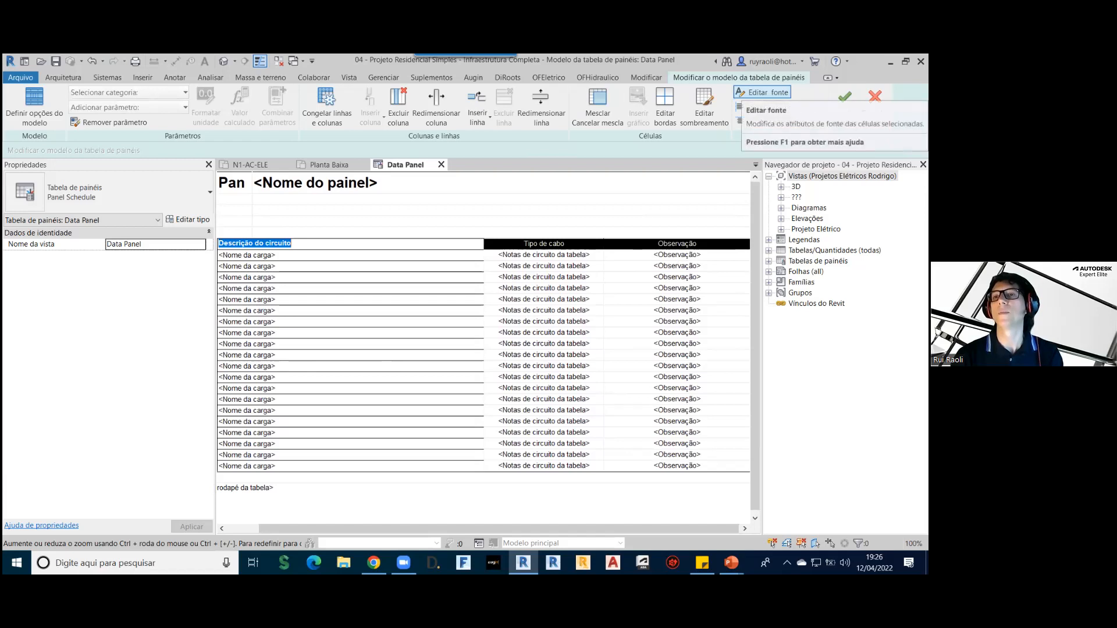
left_click(762, 92)
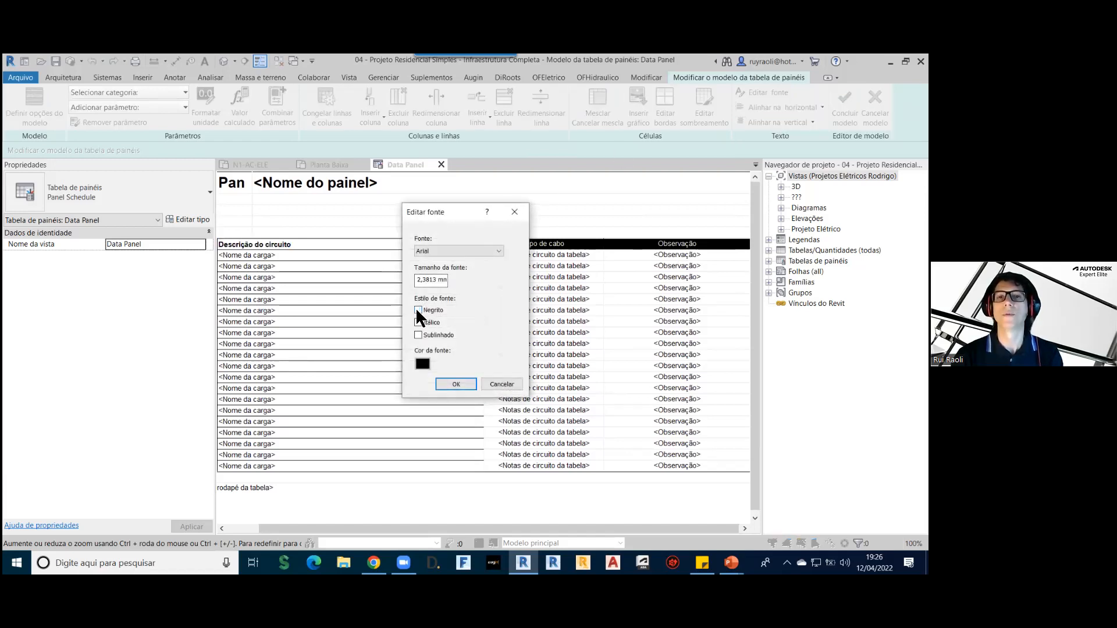
left_click(457, 384)
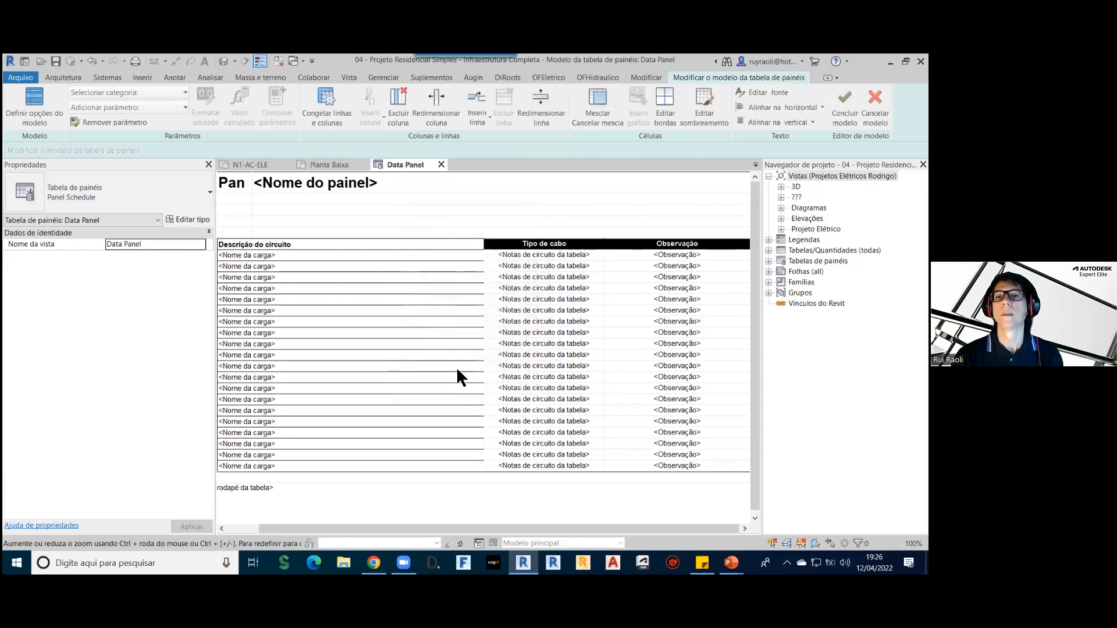
left_click(555, 201)
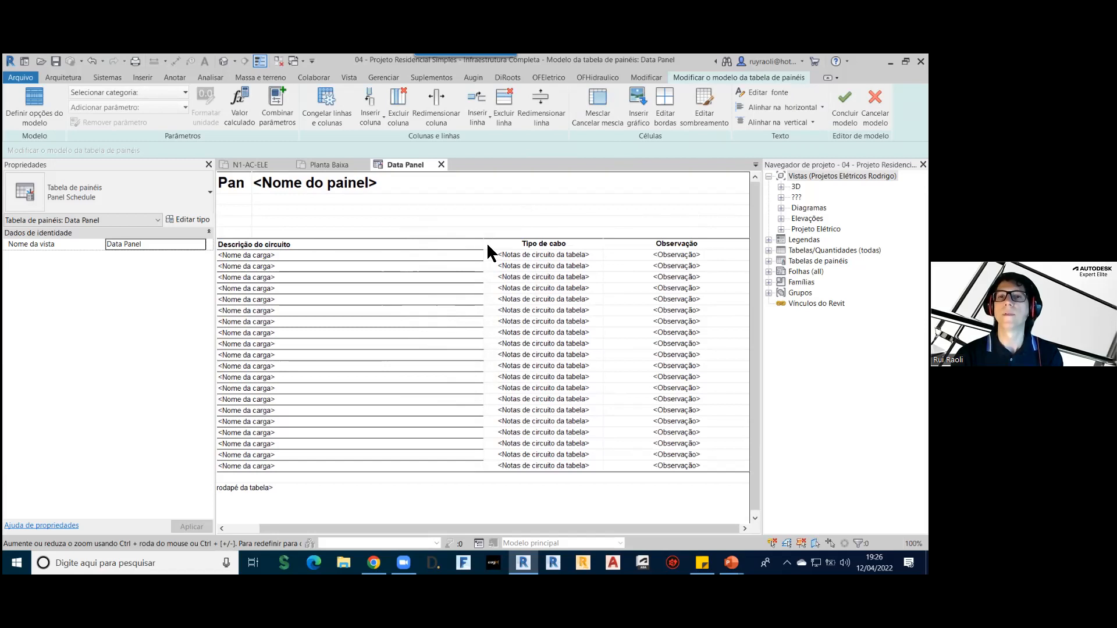
Step: Add outside and inside borders in the Linhas finas line style to all cells of the Tipo de cabo and Observação columns
left_click_drag(507, 245, 691, 473)
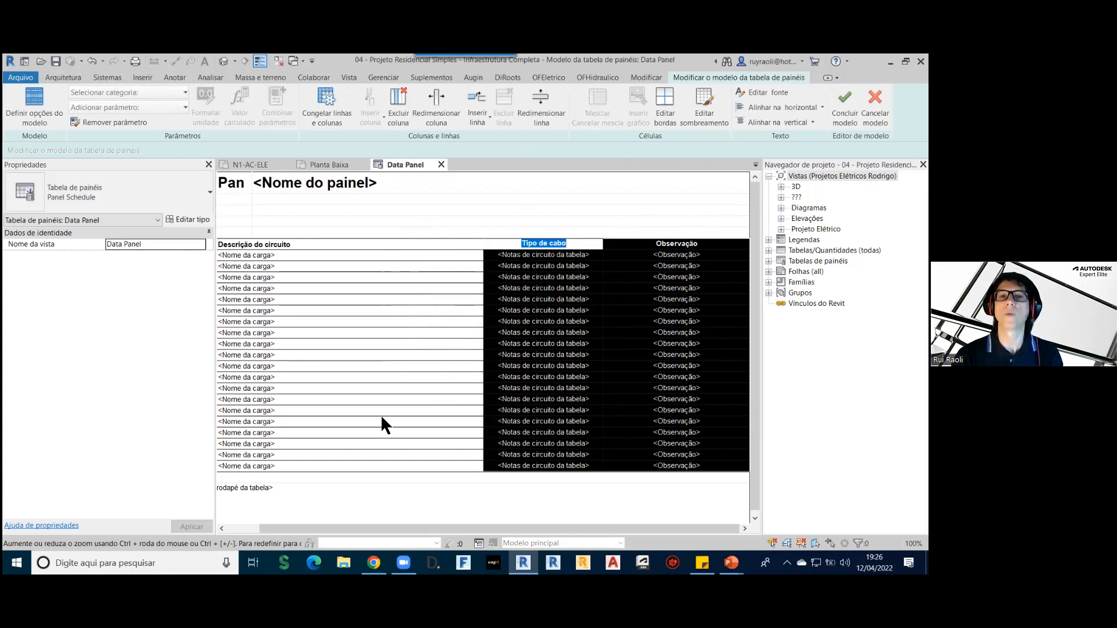
left_click(665, 110)
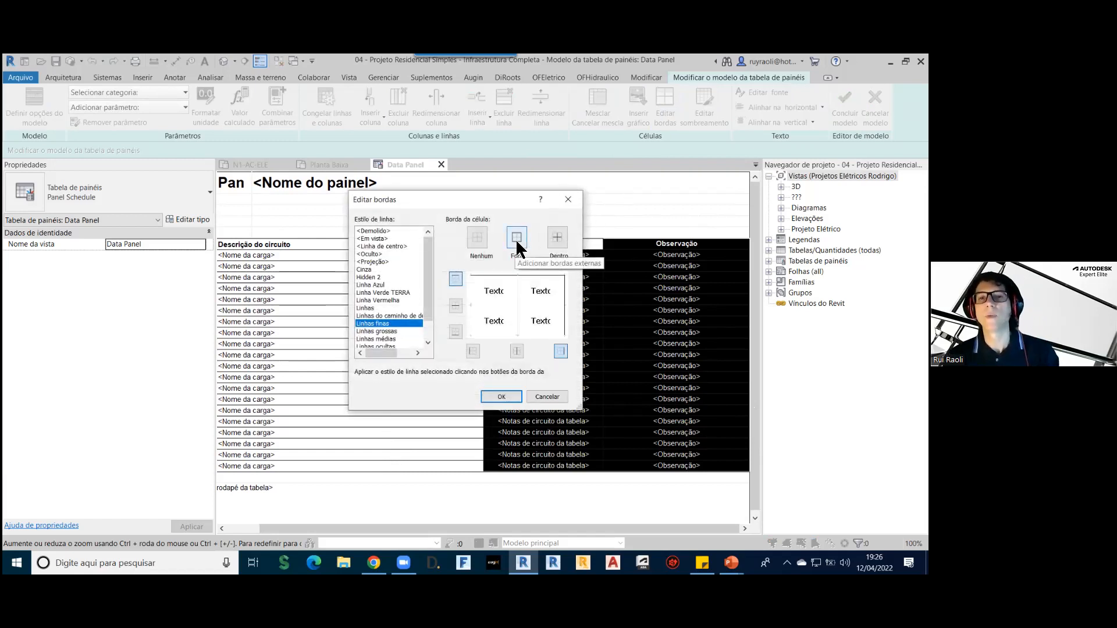
left_click(516, 238)
left_click(557, 239)
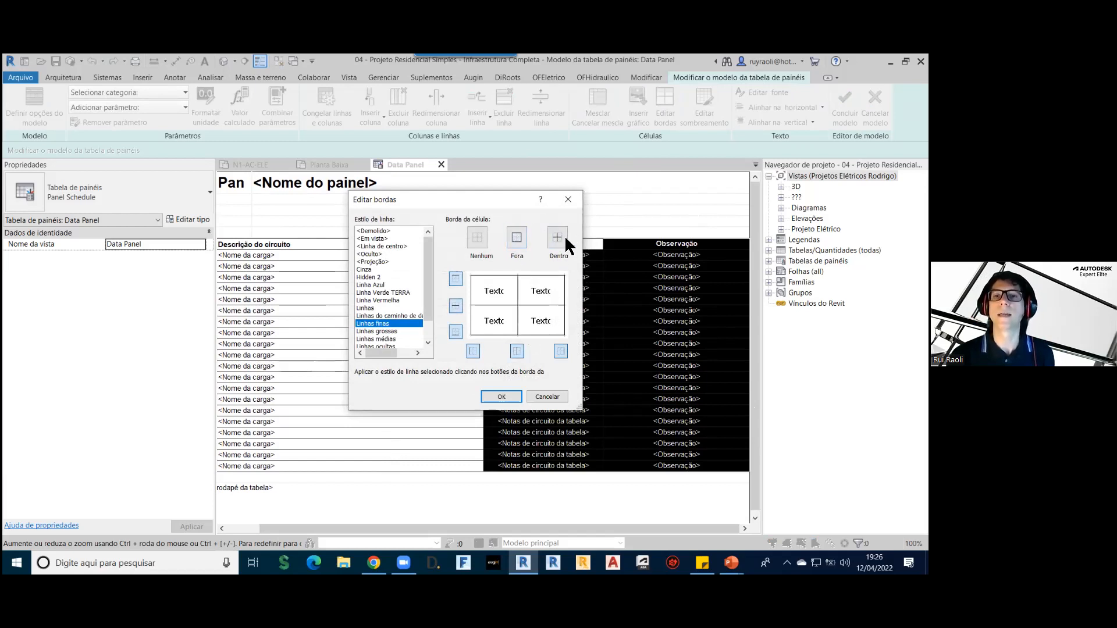
left_click(499, 397)
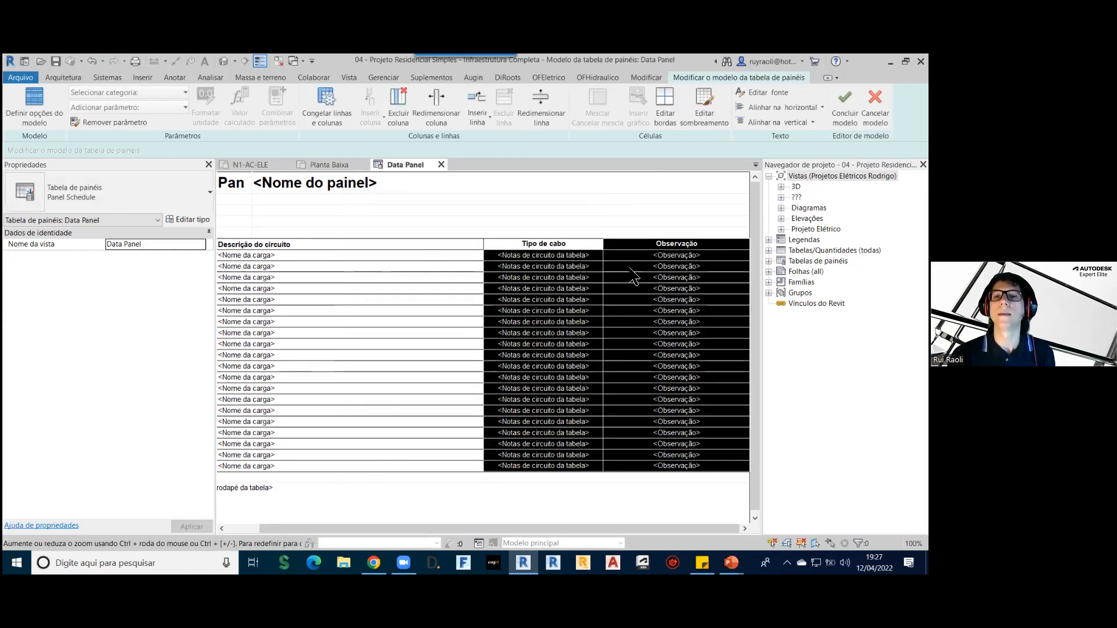
left_click(612, 498)
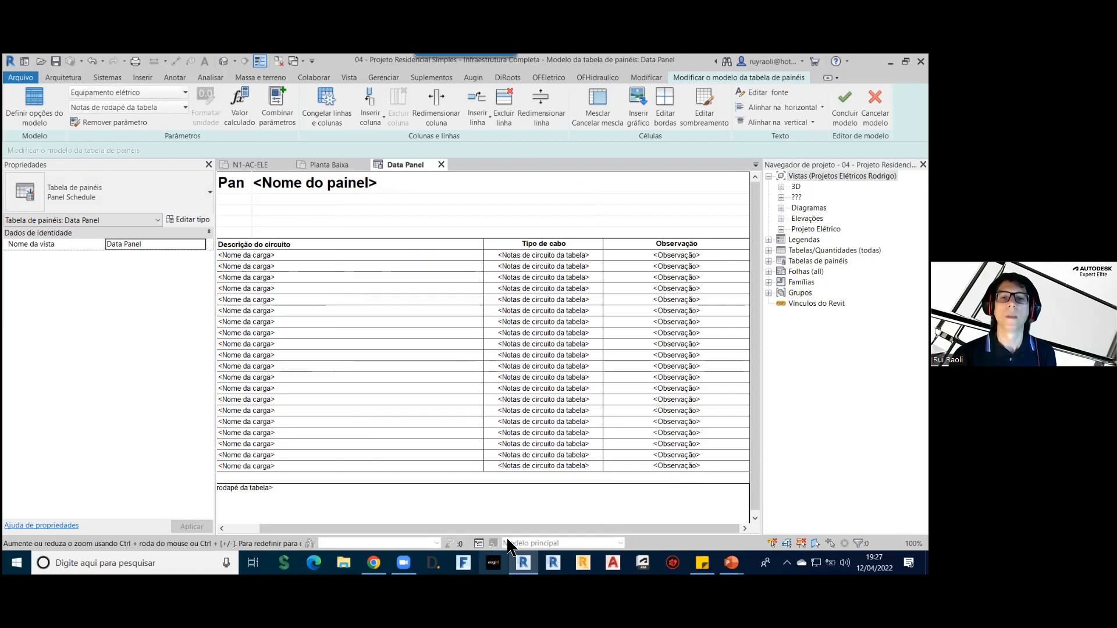
Step: Shade the whole column header row, from Circuito to Observação, light orange with RGB 255-181-145
left_click_drag(499, 530, 466, 529)
left_click_drag(231, 242, 713, 243)
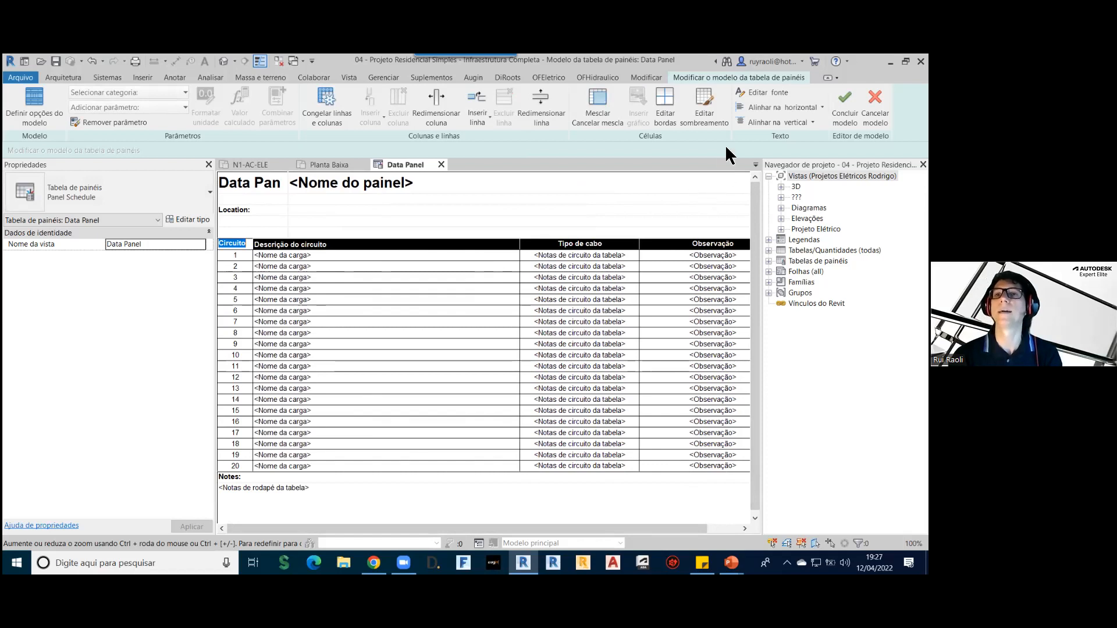
left_click(710, 103)
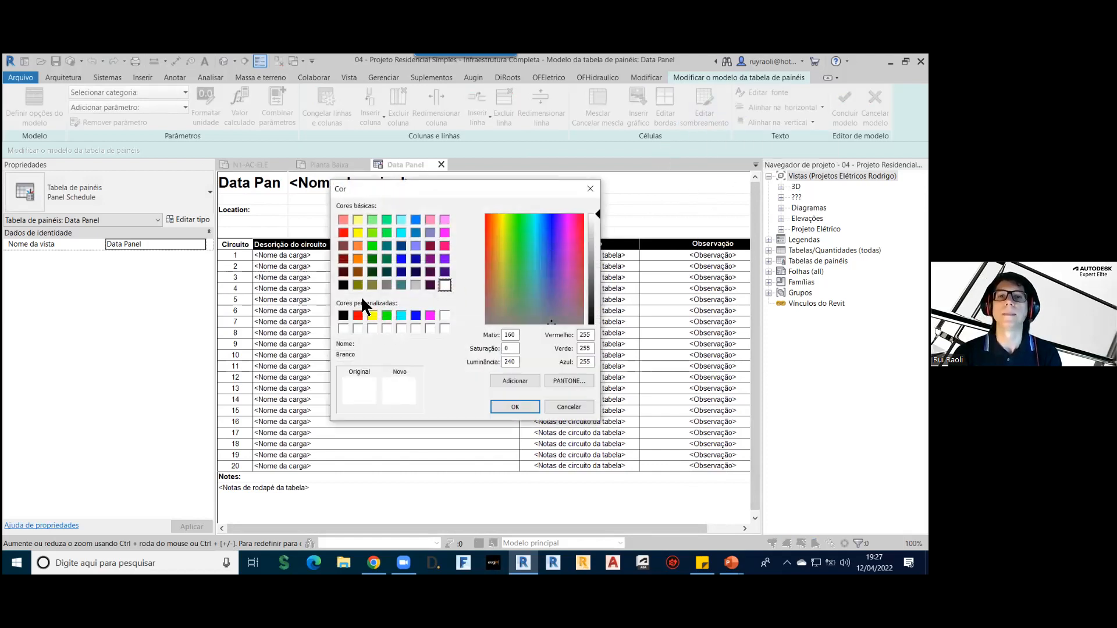
left_click(357, 246)
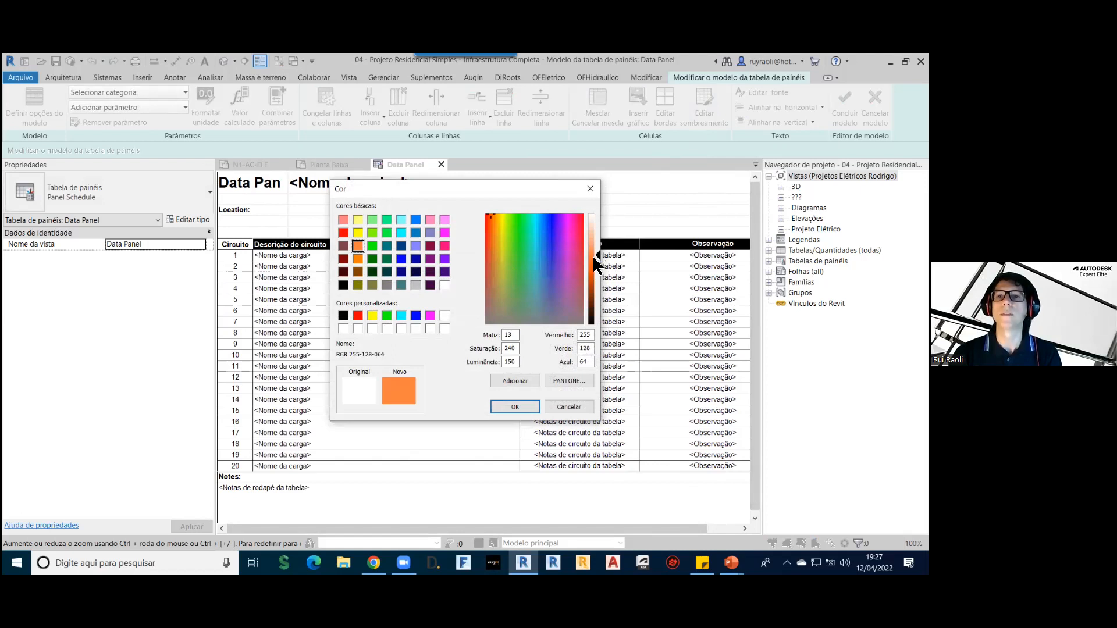
left_click_drag(596, 254, 596, 238)
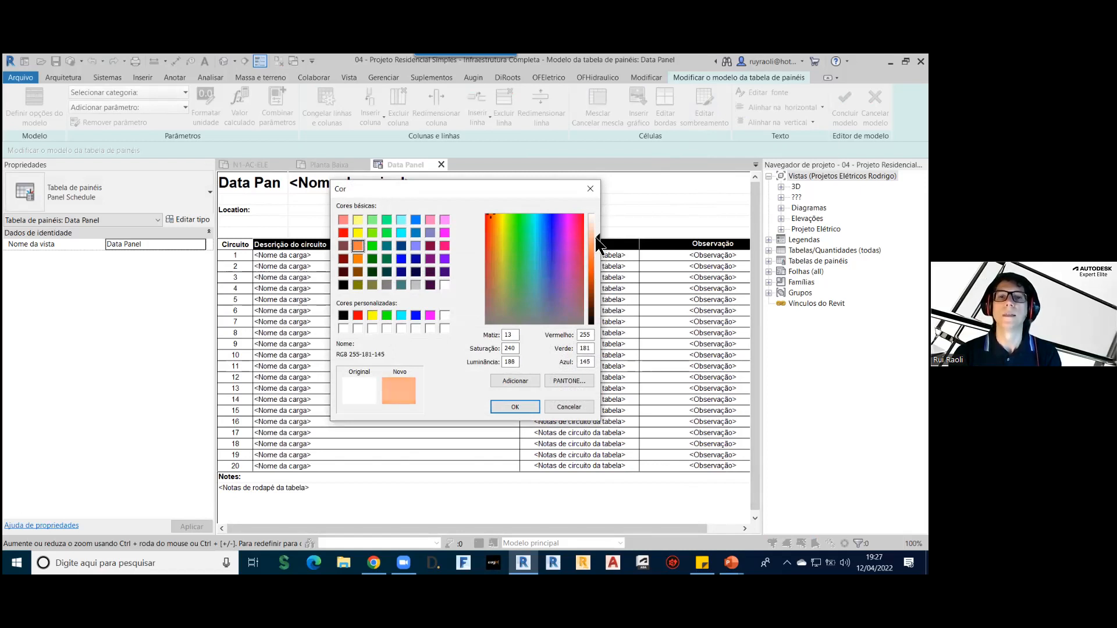
left_click(517, 407)
left_click(414, 268)
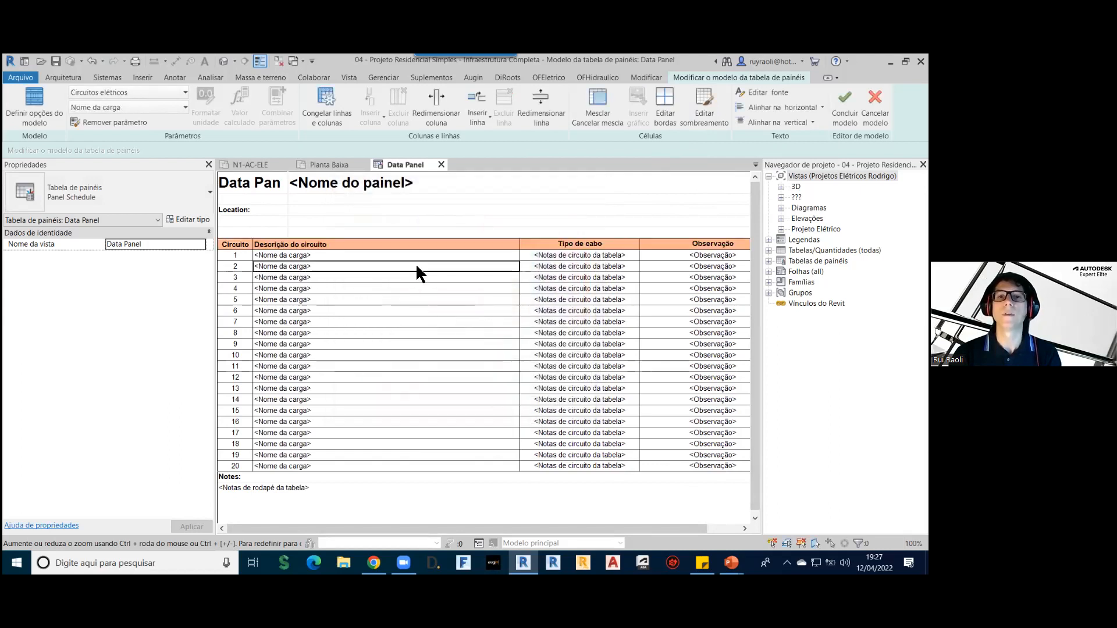
Step: Center the text of the column header row horizontally across all columns
left_click(272, 241)
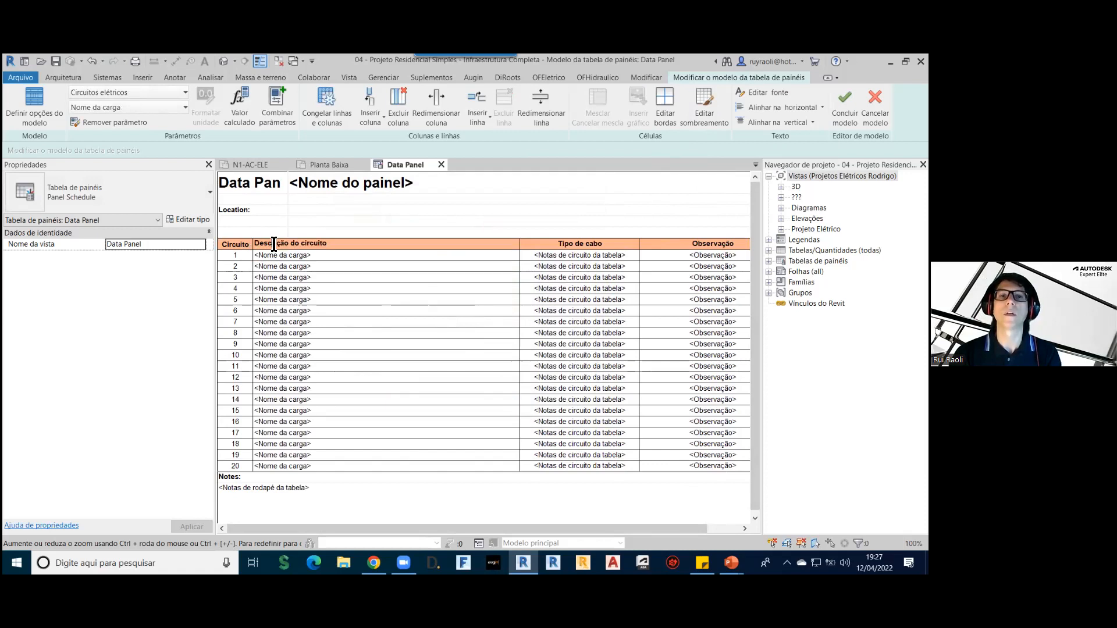
left_click_drag(229, 247, 700, 249)
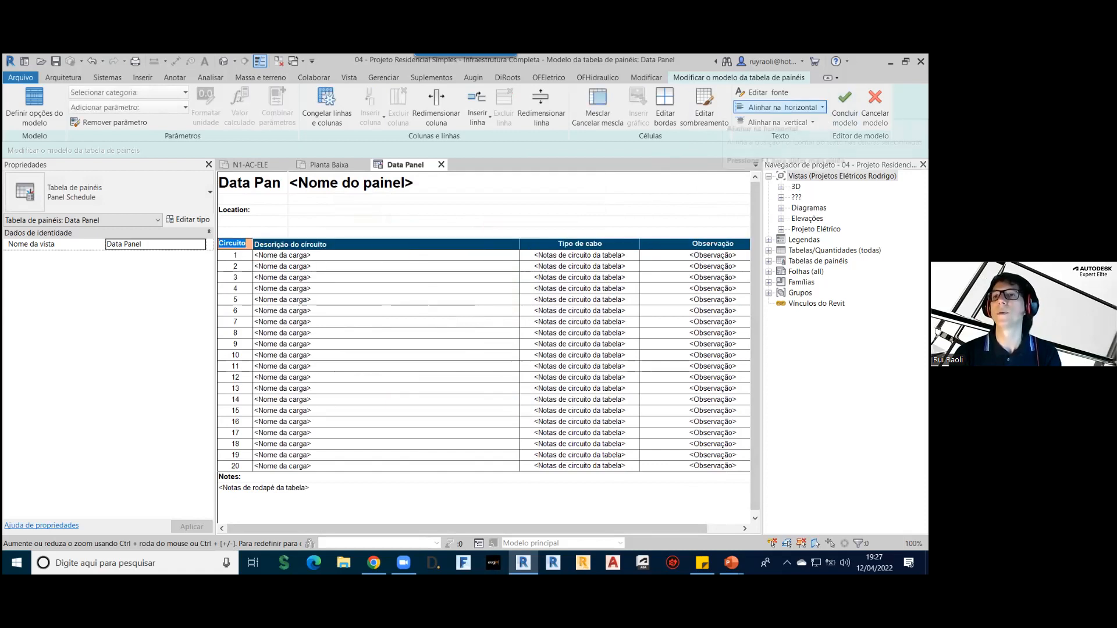
left_click(779, 107)
left_click(767, 150)
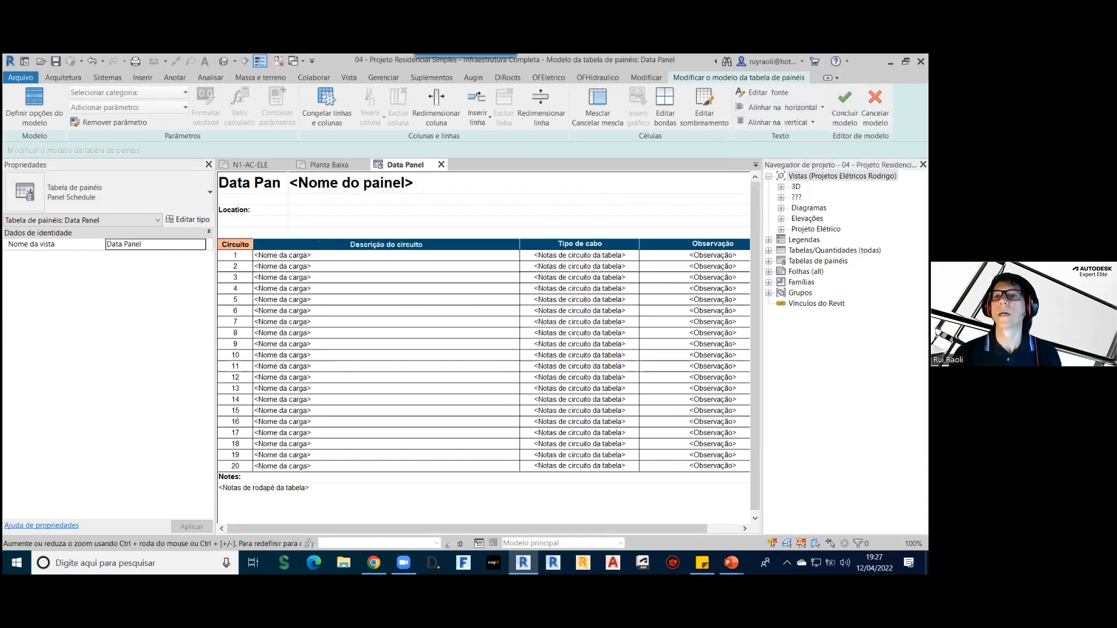
left_click(465, 220)
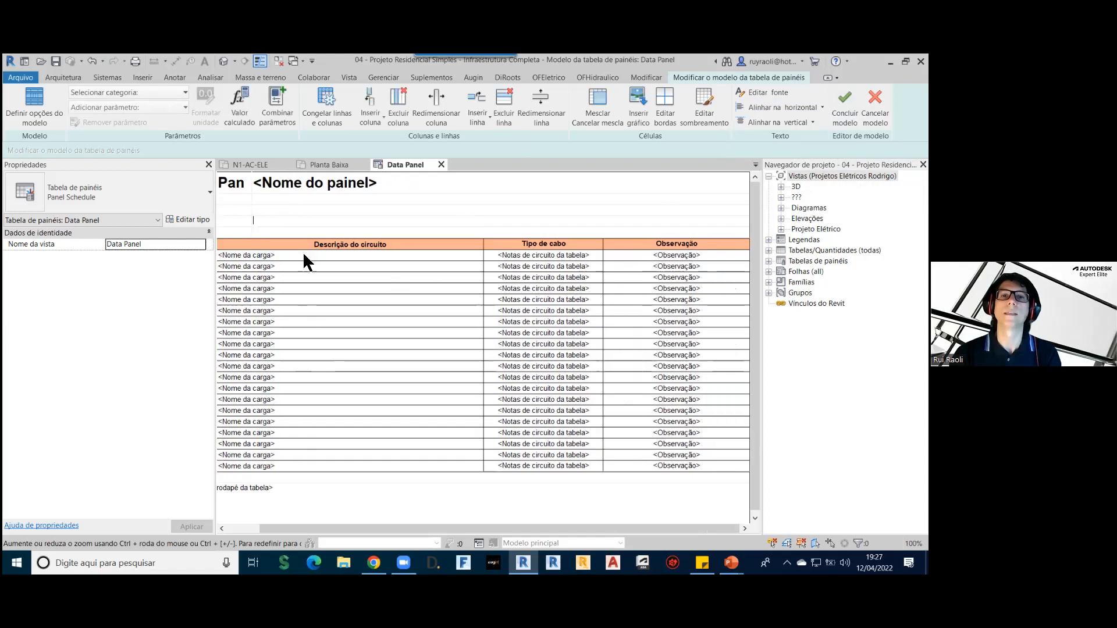
left_click_drag(485, 529, 441, 535)
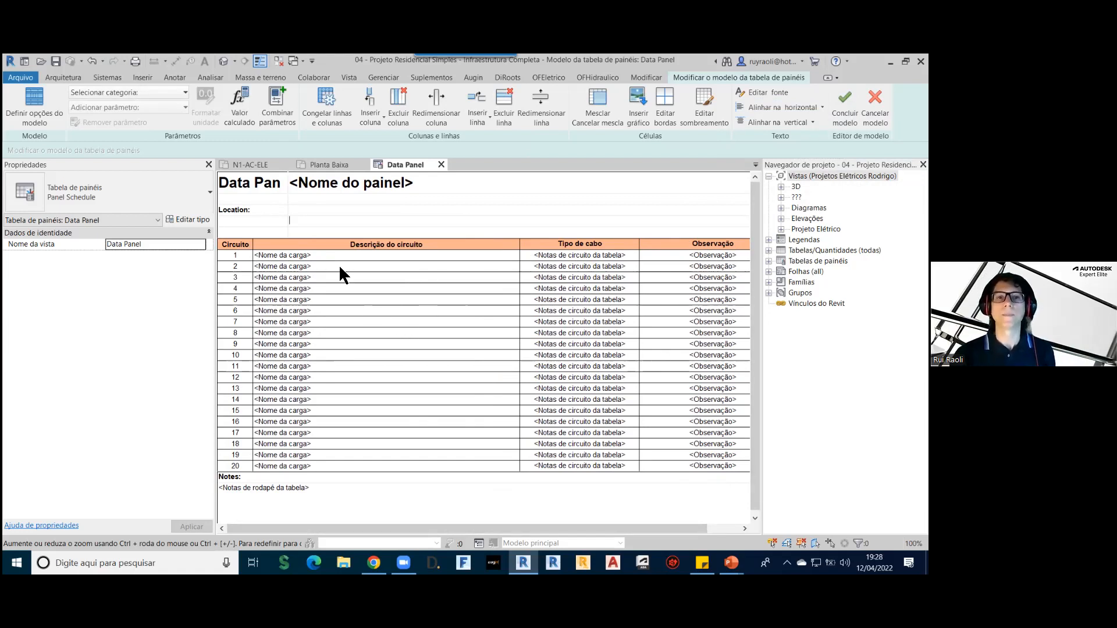
Step: Delete the footer rows below Notes, including the one holding the table footer notes parameter, and select the Notes cell
left_click(358, 498)
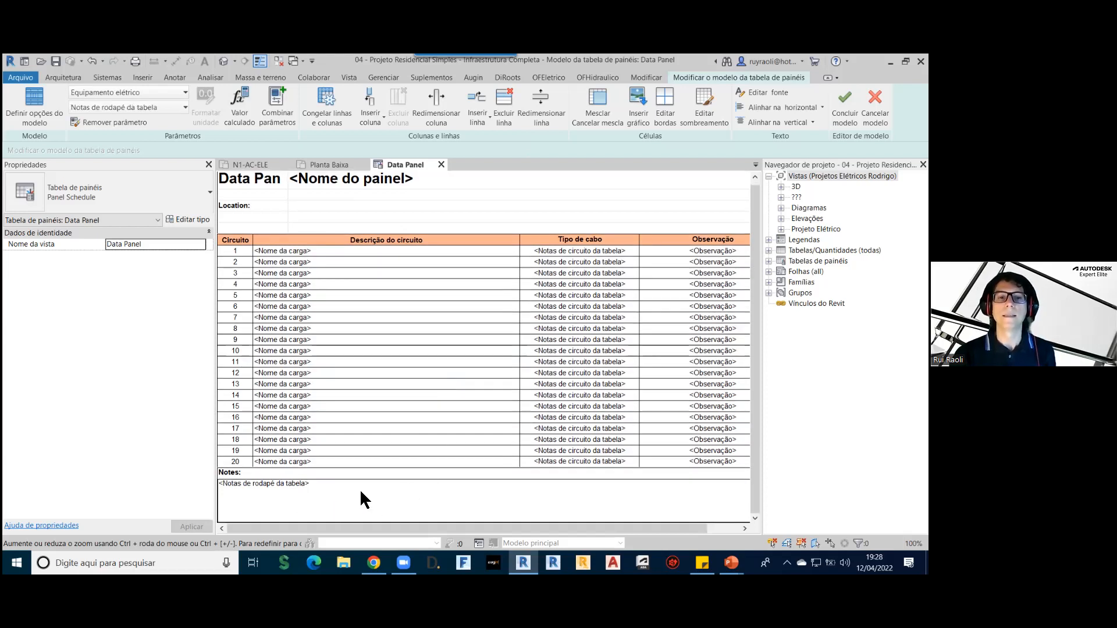
left_click(372, 509)
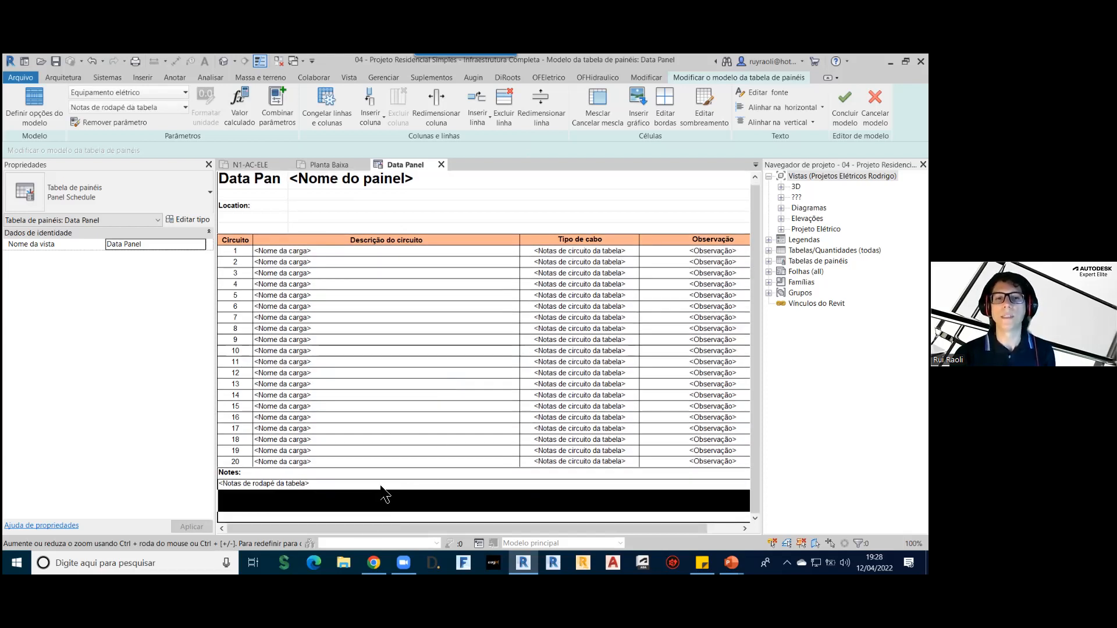
left_click(503, 102)
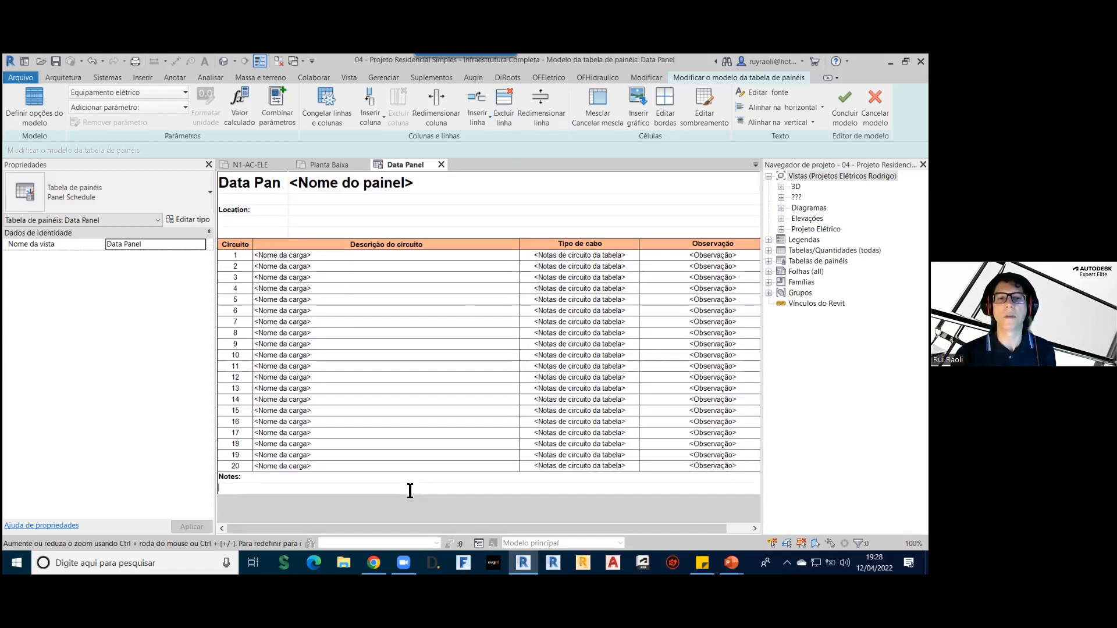
left_click(503, 110)
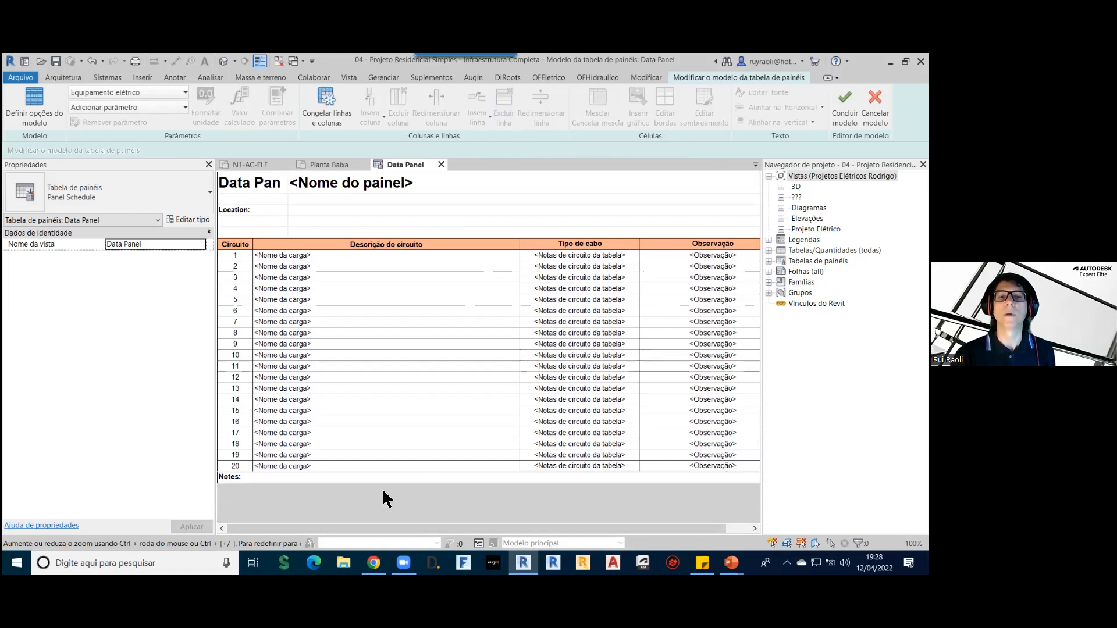
left_click(354, 479)
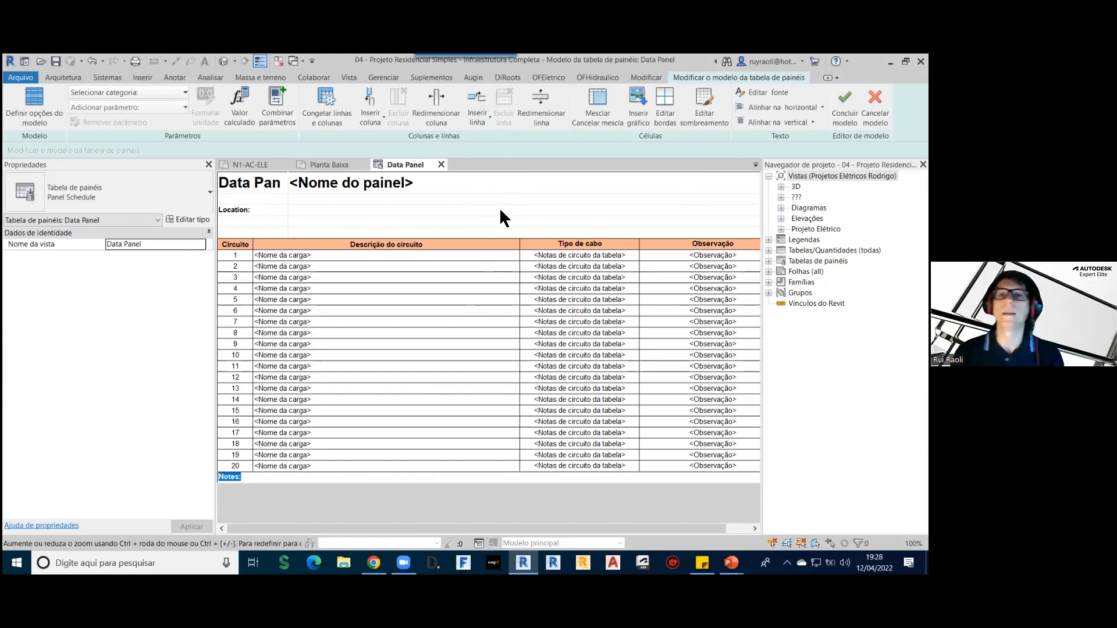
Step: Delete the Location row and the blank rows between the panel name title and the column headers
left_click(422, 212)
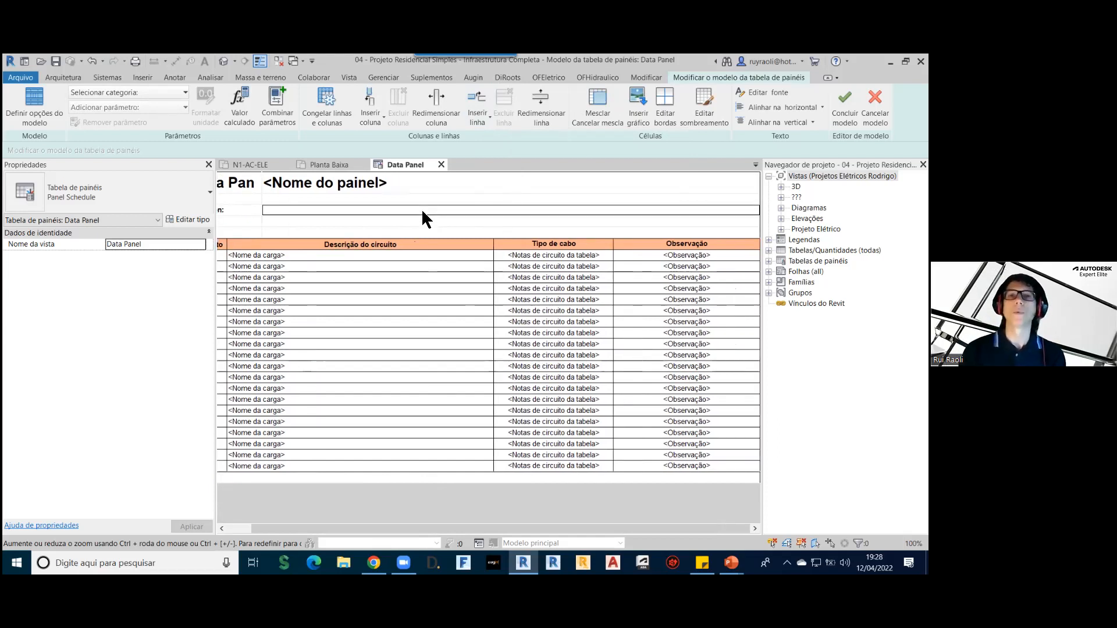
left_click_drag(532, 526, 451, 528)
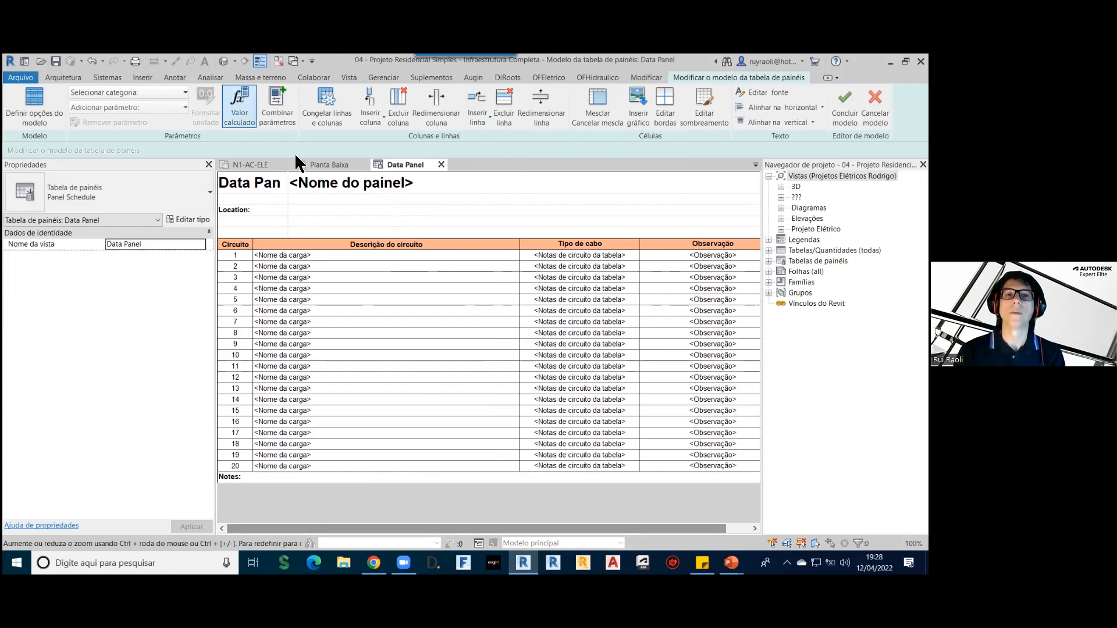
left_click_drag(315, 232, 260, 206)
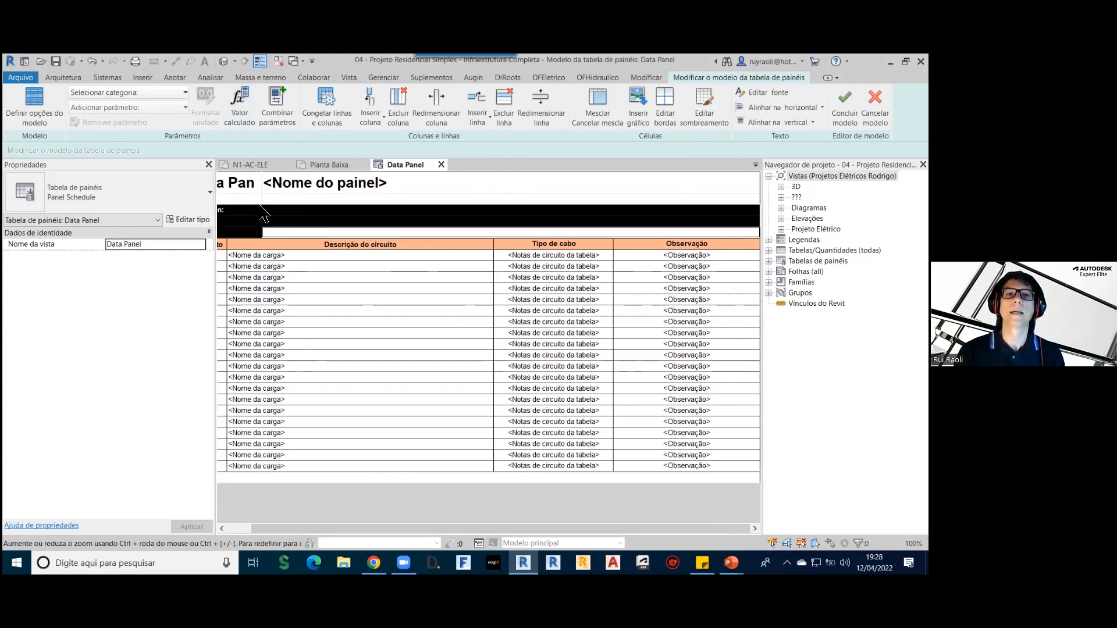
left_click(504, 110)
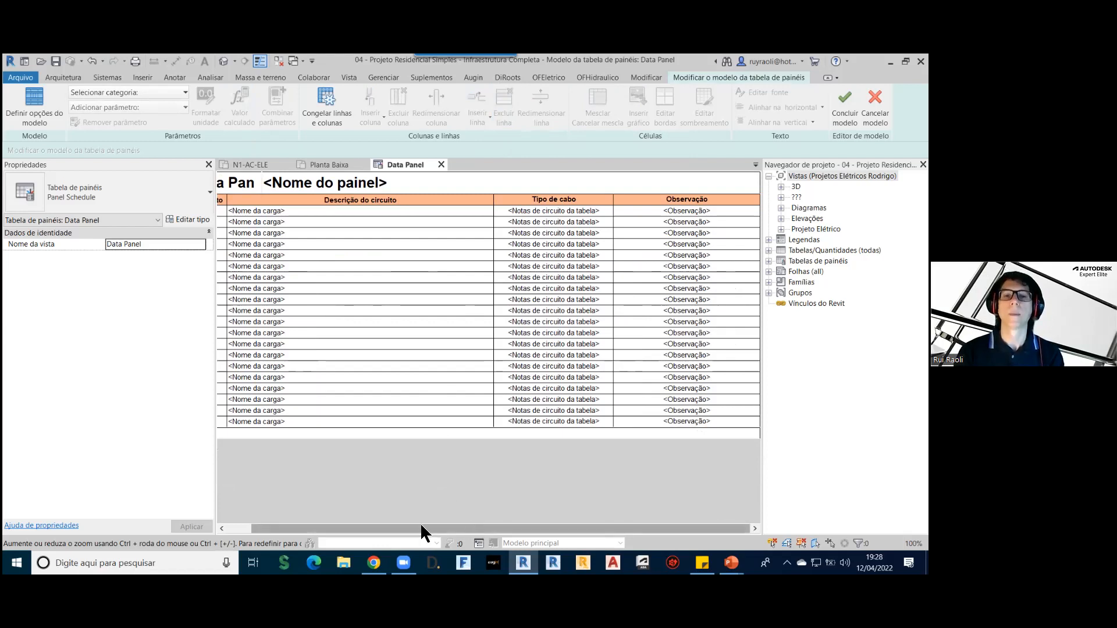
Step: Delete the title column containing the Data Panel label so the title row keeps only the panel name parameter
left_click_drag(422, 526, 398, 526)
double_click(279, 183)
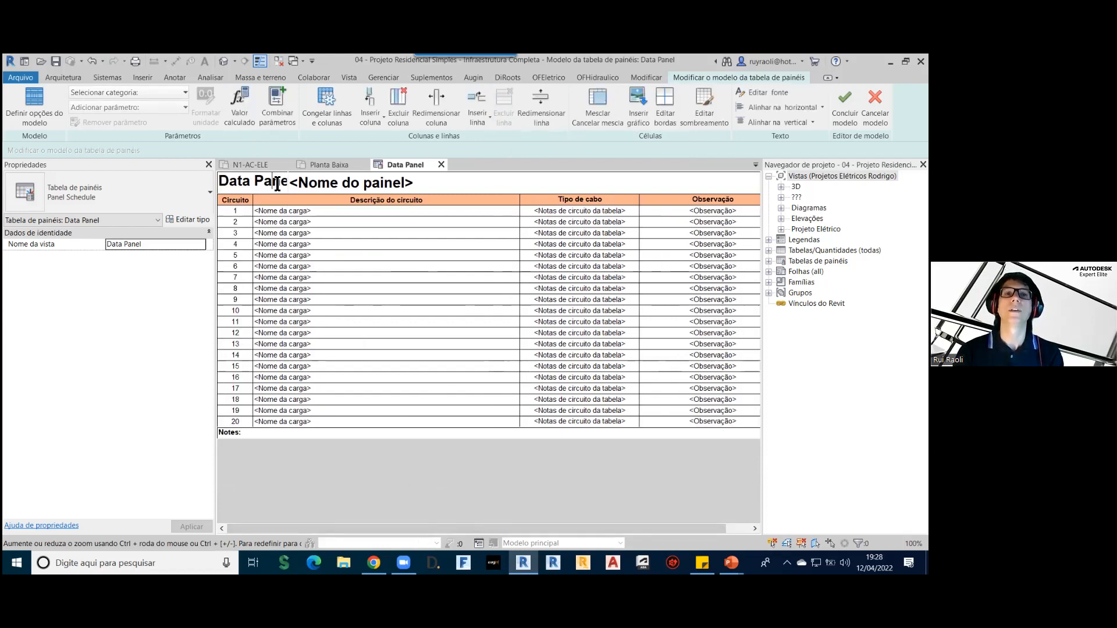
left_click(396, 103)
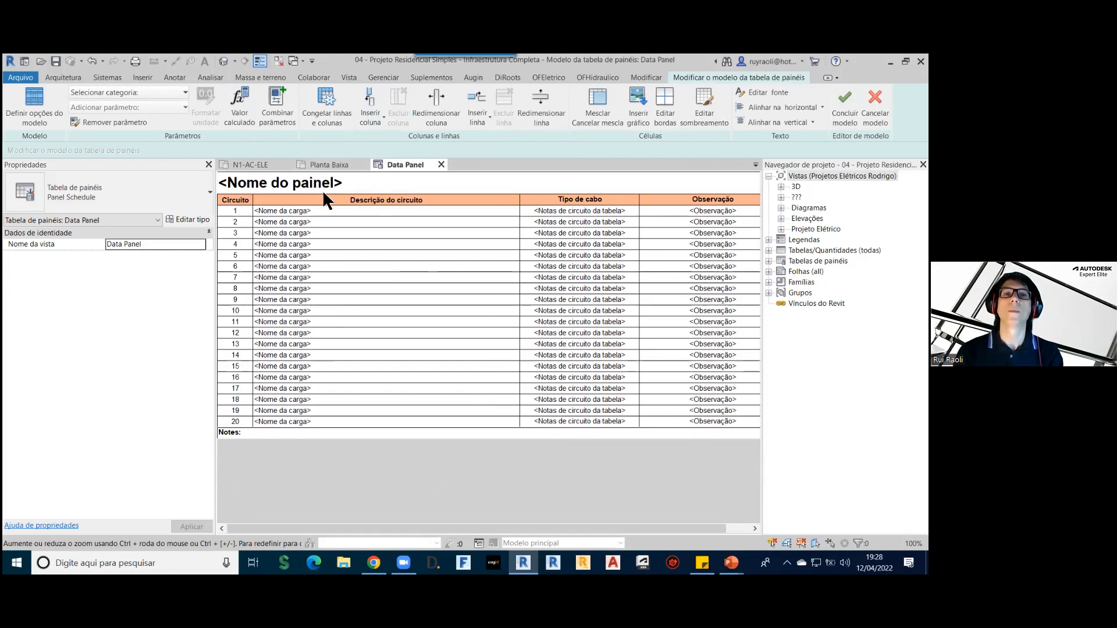
left_click(514, 487)
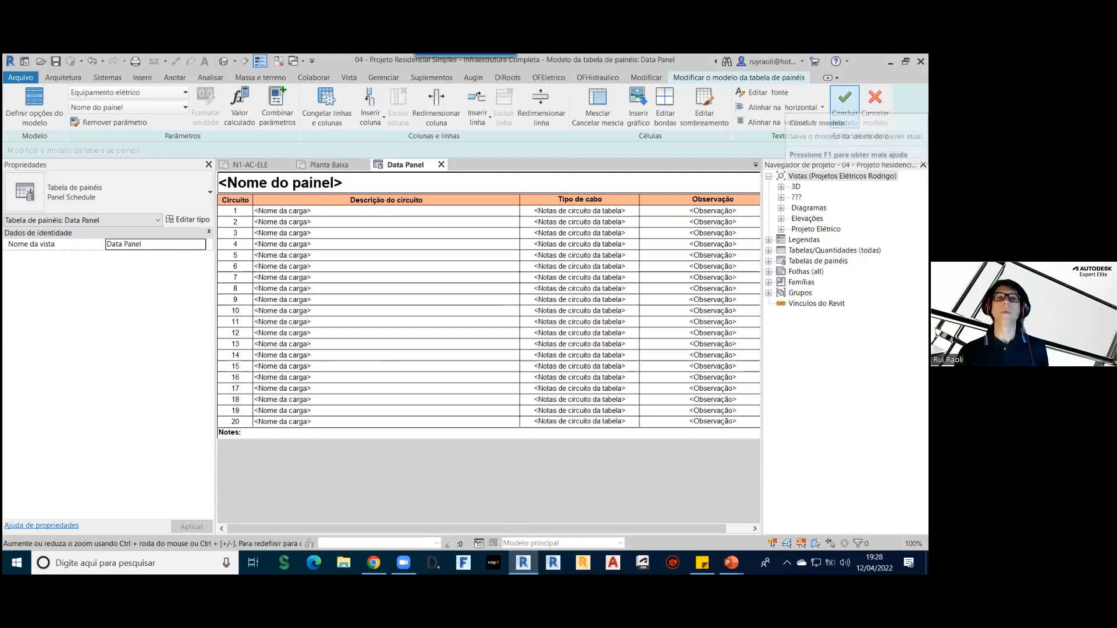
Step: Finish editing the Data Panel template and expand the project's list of panel schedules (Tabelas de painéis)
left_click(844, 98)
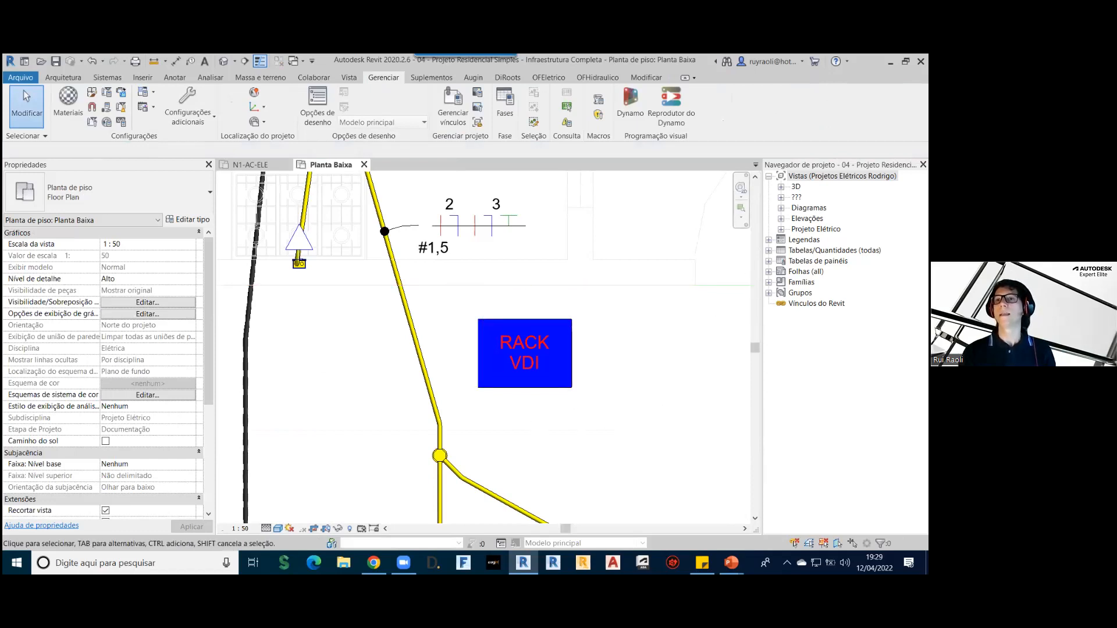
left_click(768, 261)
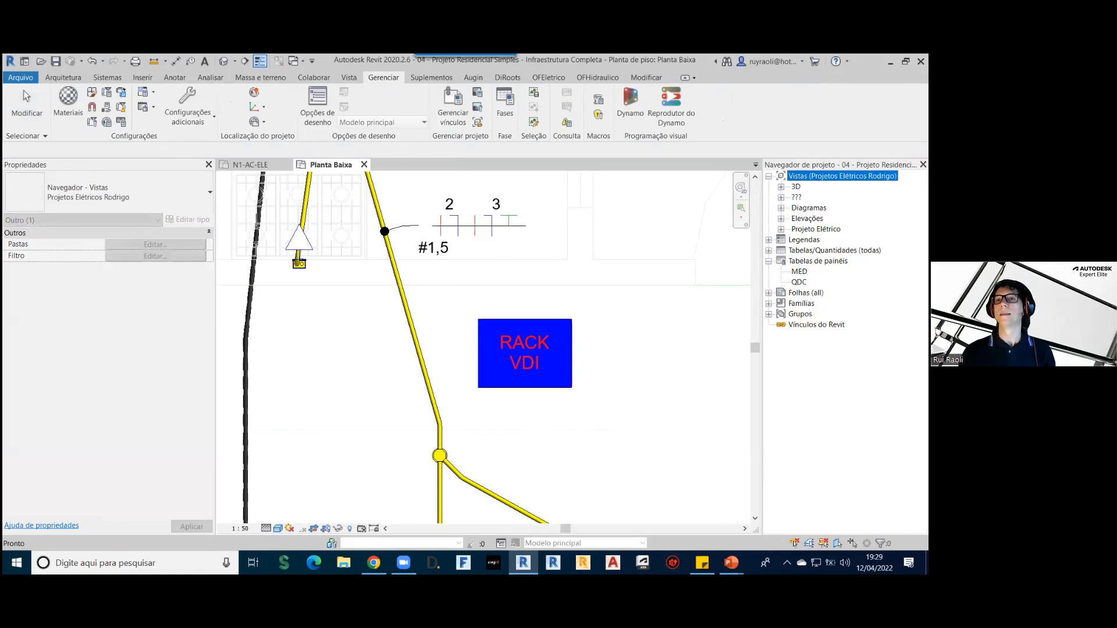
Step: Create a panel schedule for the RACK VDI equipment using the default template, and close its schedule view
left_click(769, 261)
left_click(700, 379)
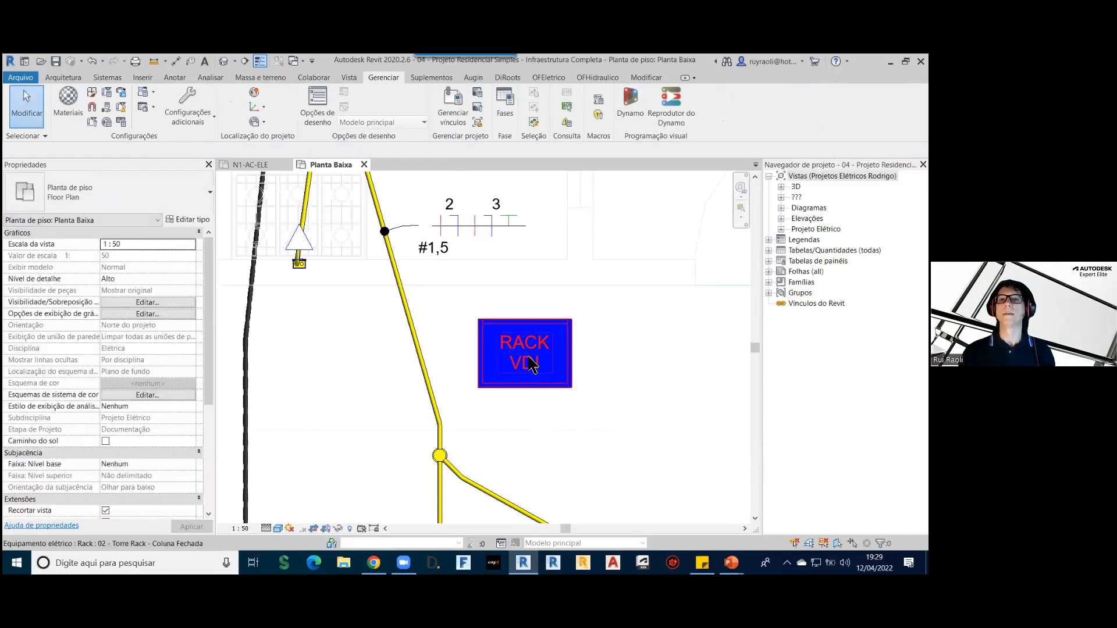
left_click(530, 362)
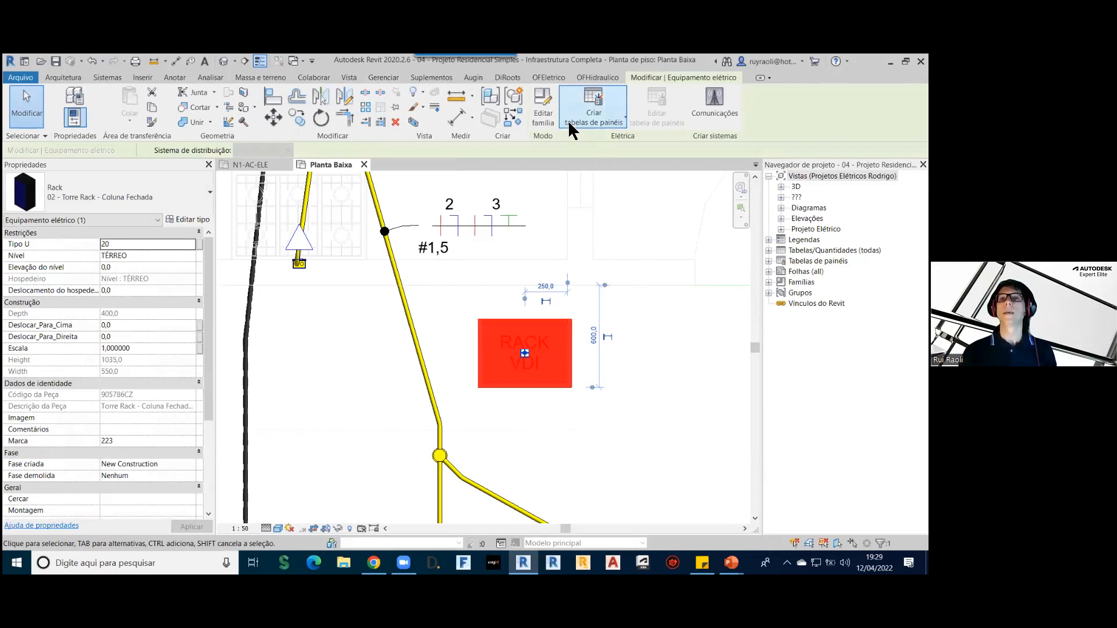
left_click(621, 124)
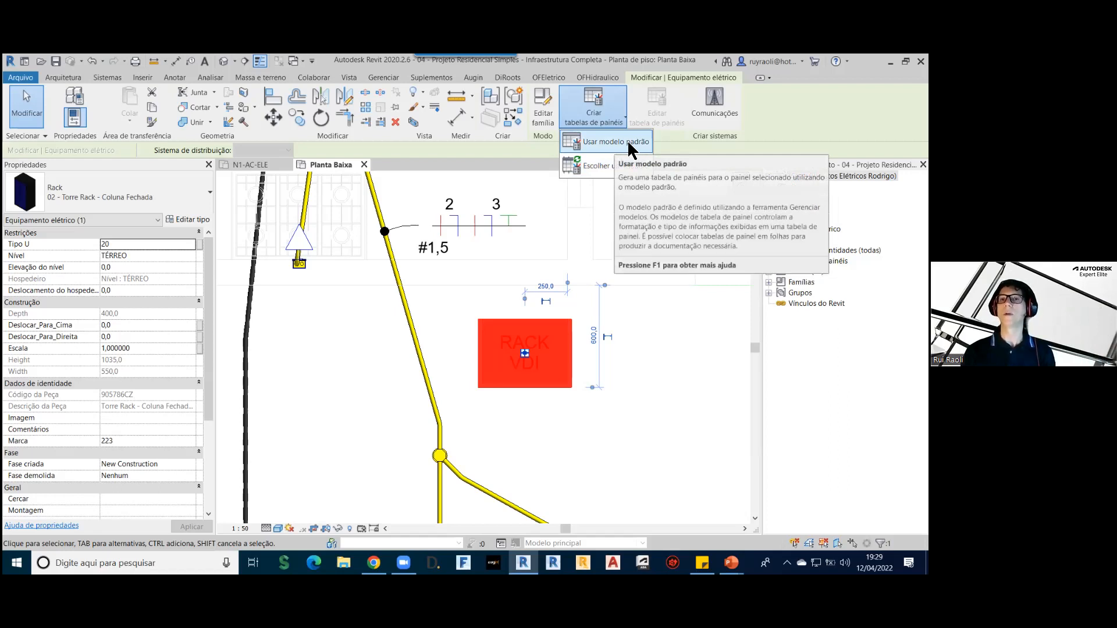
left_click(629, 143)
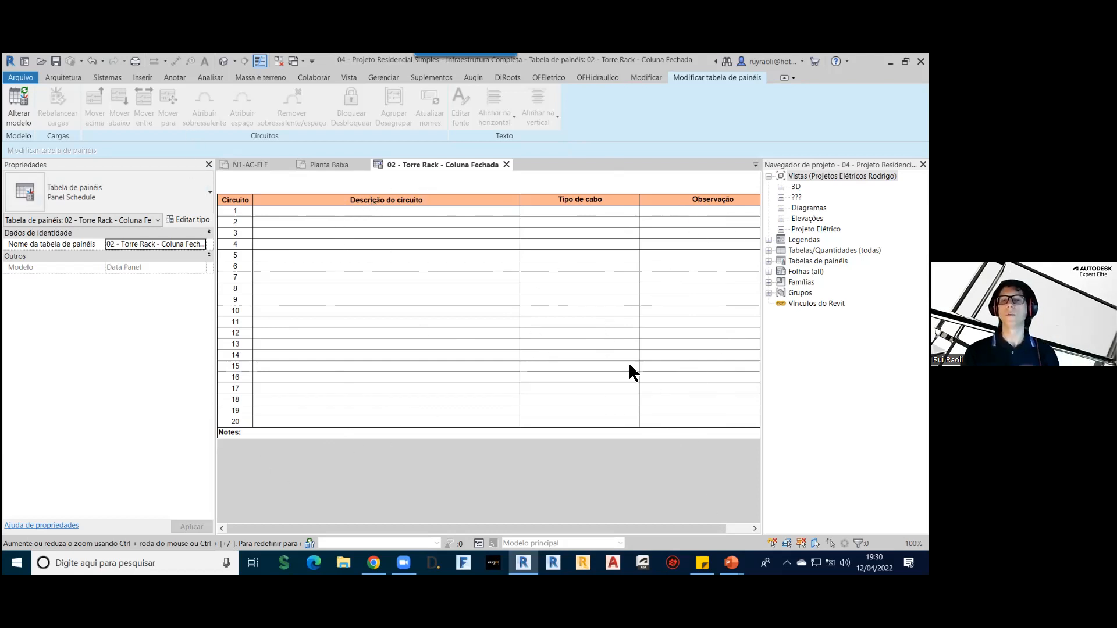
left_click(507, 165)
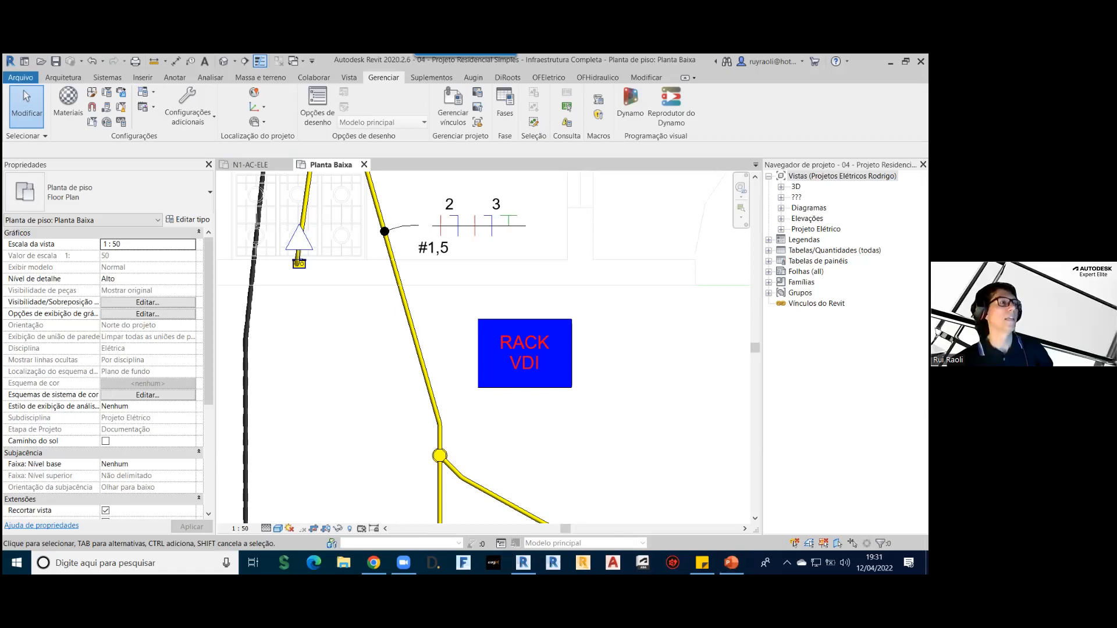
left_click(622, 441)
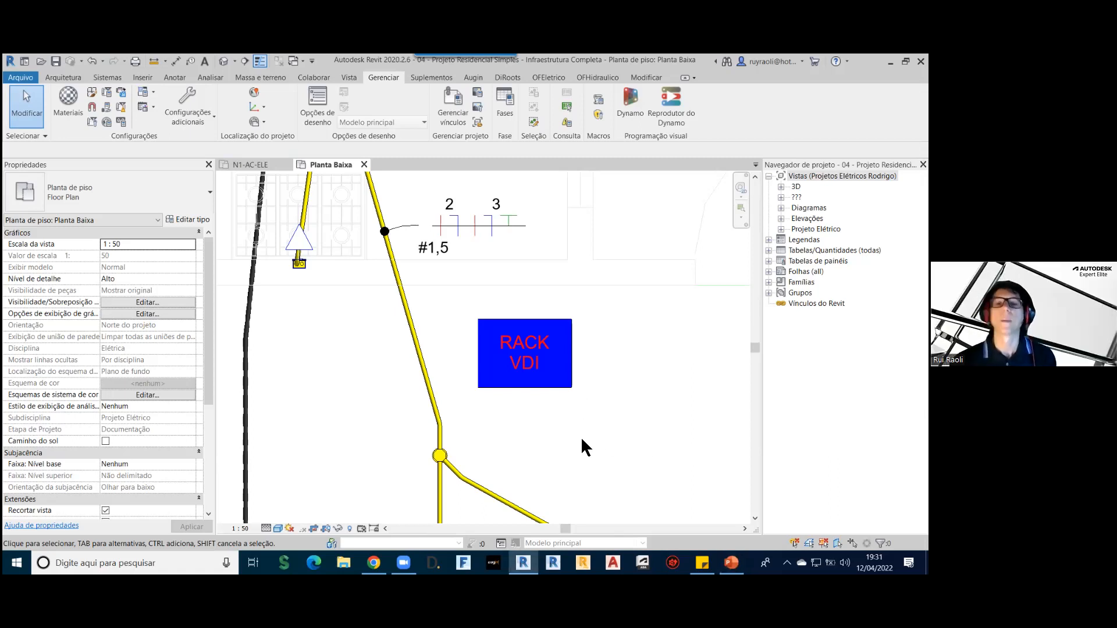
left_click(544, 381)
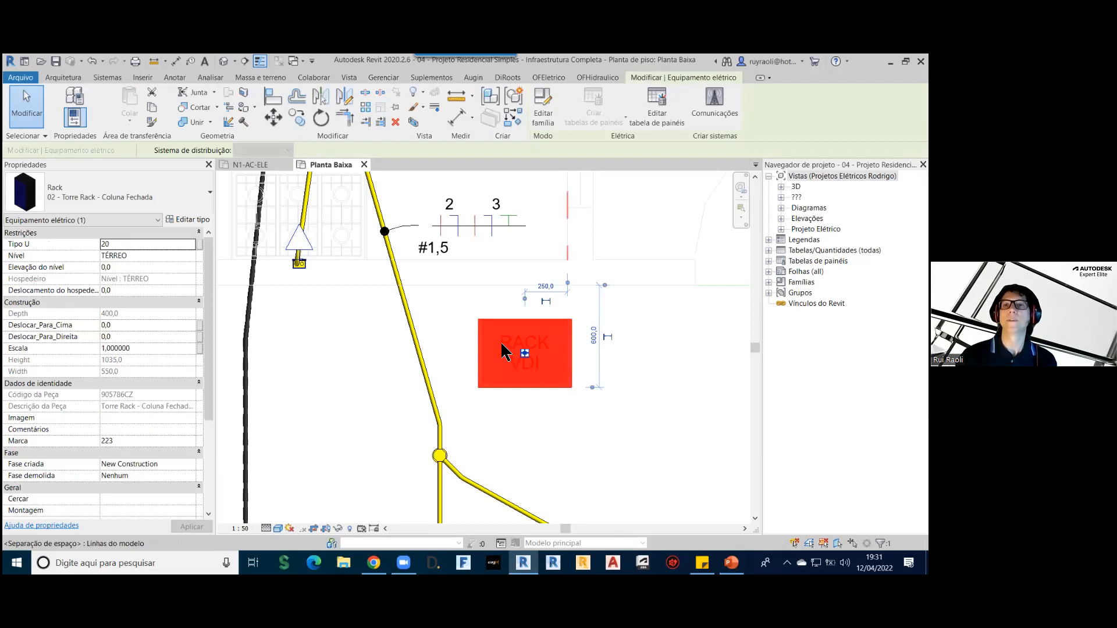
left_click(667, 406)
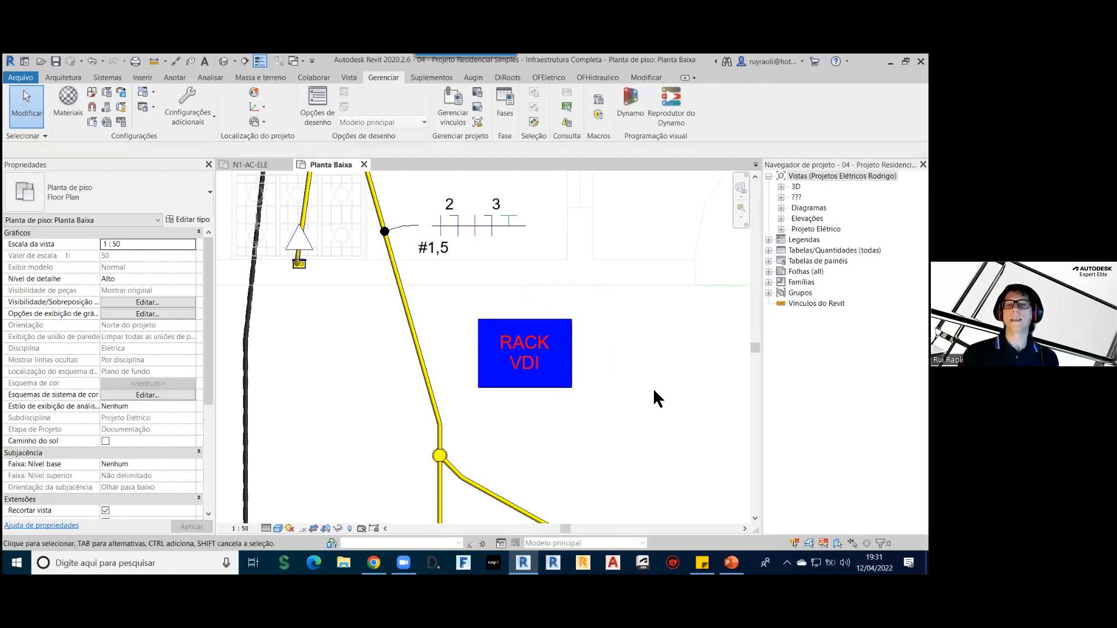
left_click(530, 372)
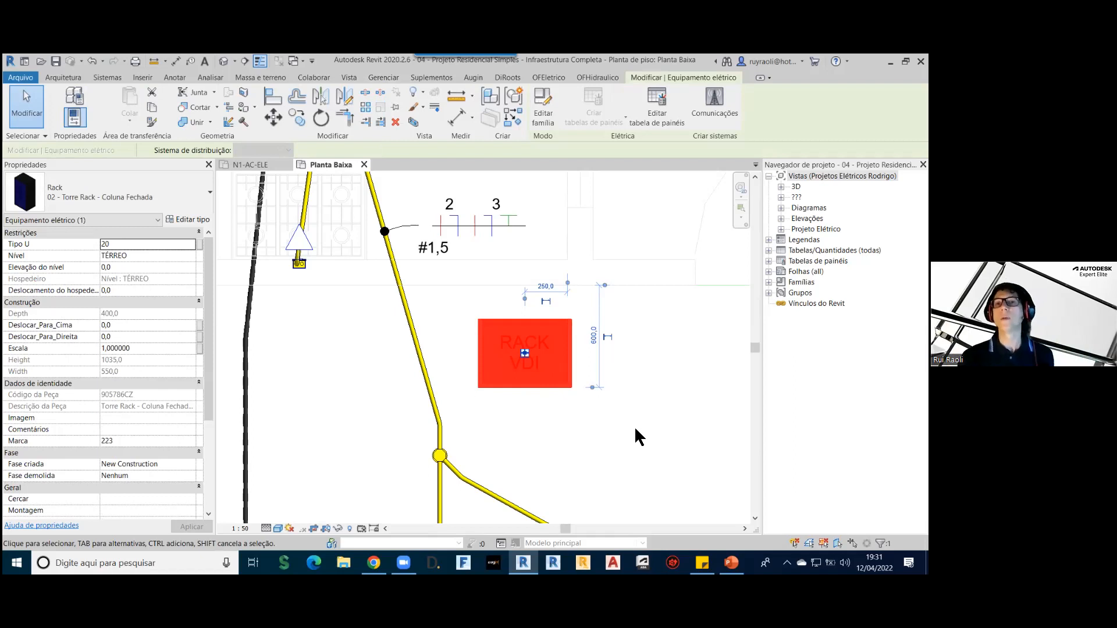
key("Escape")
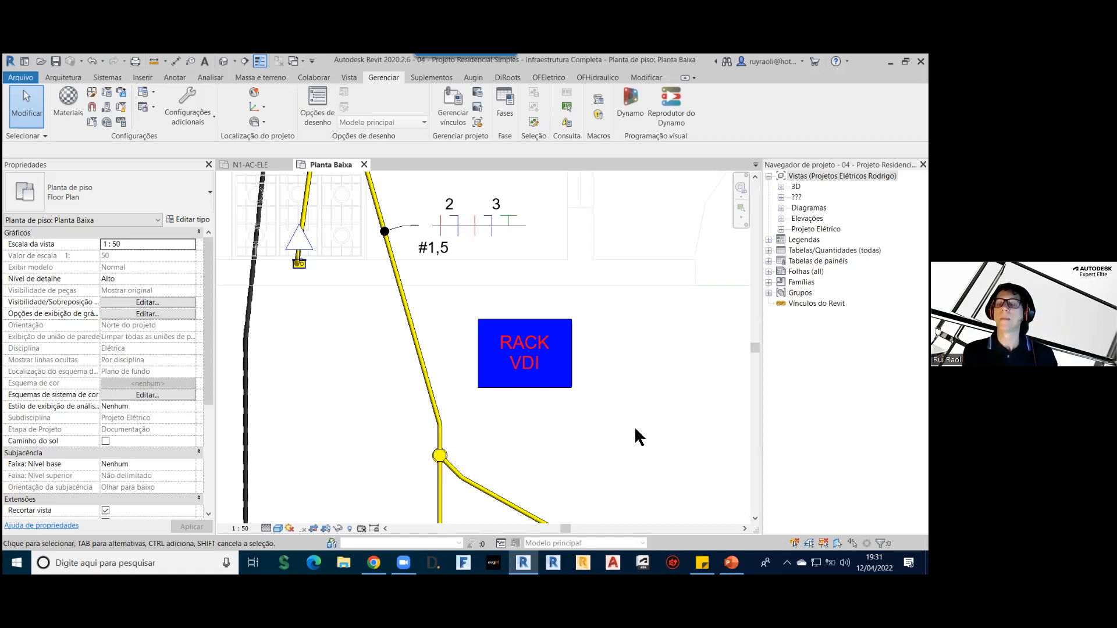
Step: Examine the conduit run between the QDC distribution board and the MED metering post, including the nearby wiring tags
scroll(398, 316, "down", 3)
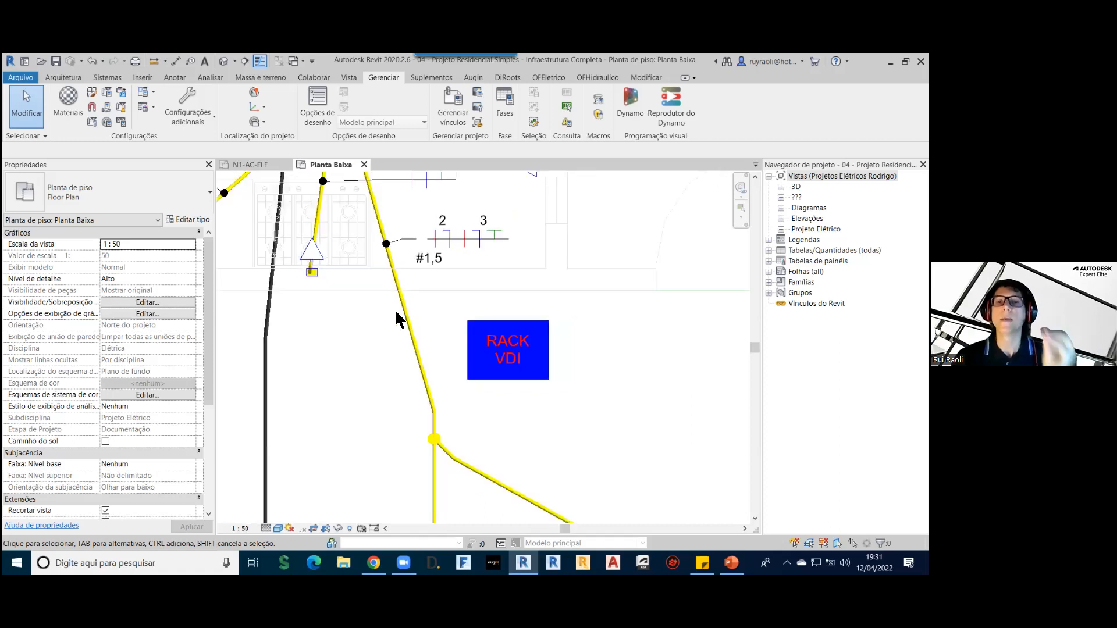
middle_click_drag(572, 447, 631, 266)
scroll(436, 284, "down", 2)
middle_click_drag(556, 379, 599, 217)
middle_click_drag(596, 391, 550, 306)
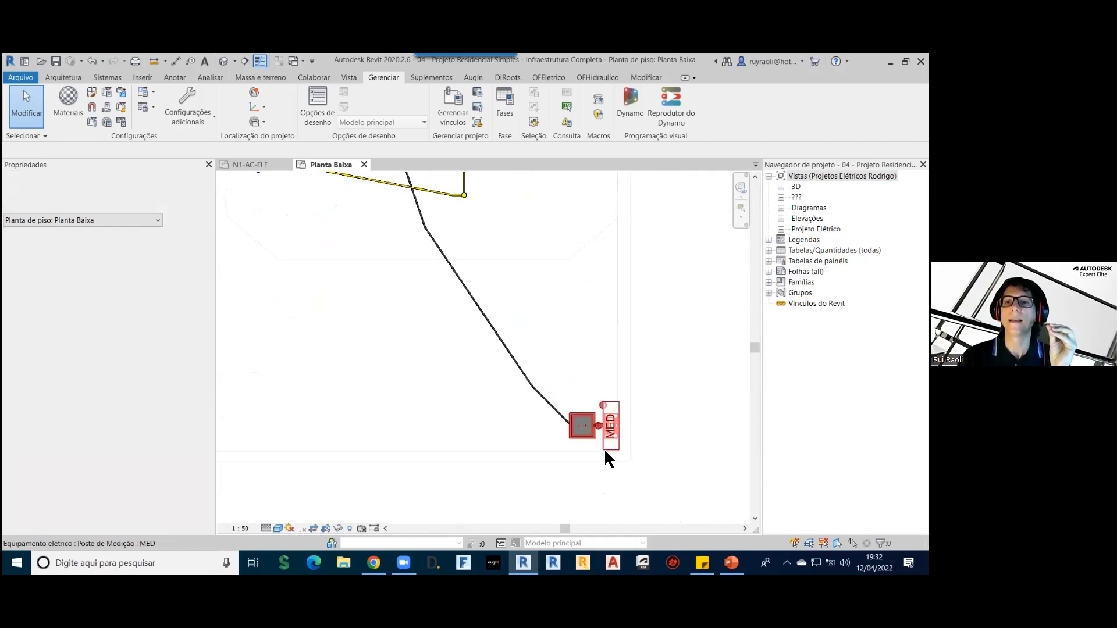
middle_click_drag(449, 433, 454, 517)
scroll(422, 445, "down", 1)
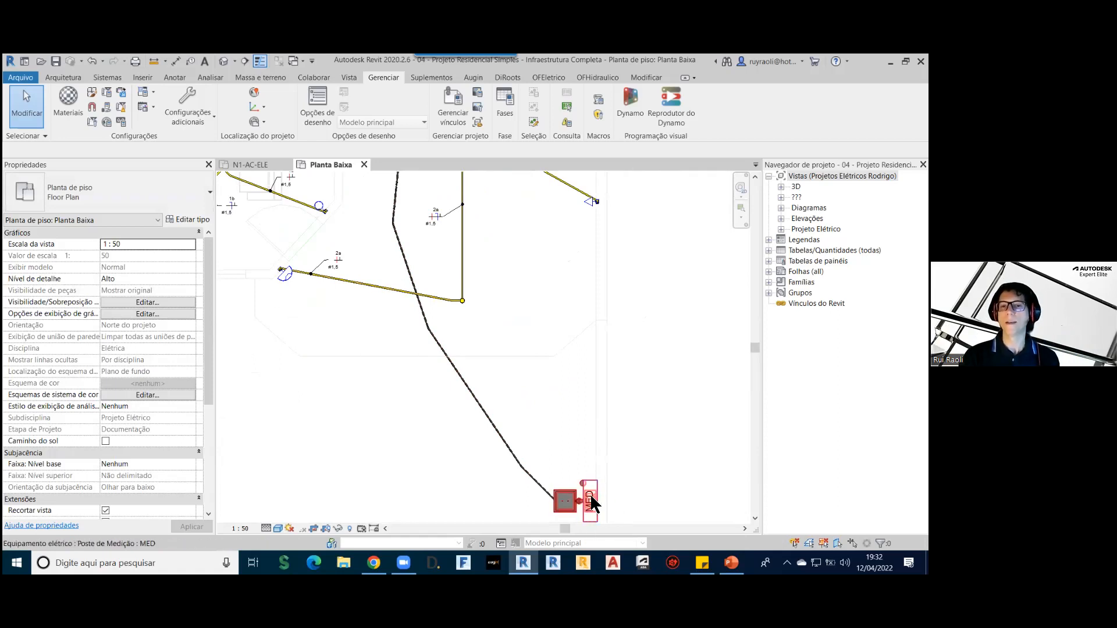
mouse_move(542, 382)
middle_mouse_down()
mouse_move(551, 543)
mouse_move(576, 561)
middle_mouse_up()
middle_click_drag(444, 224, 413, 378)
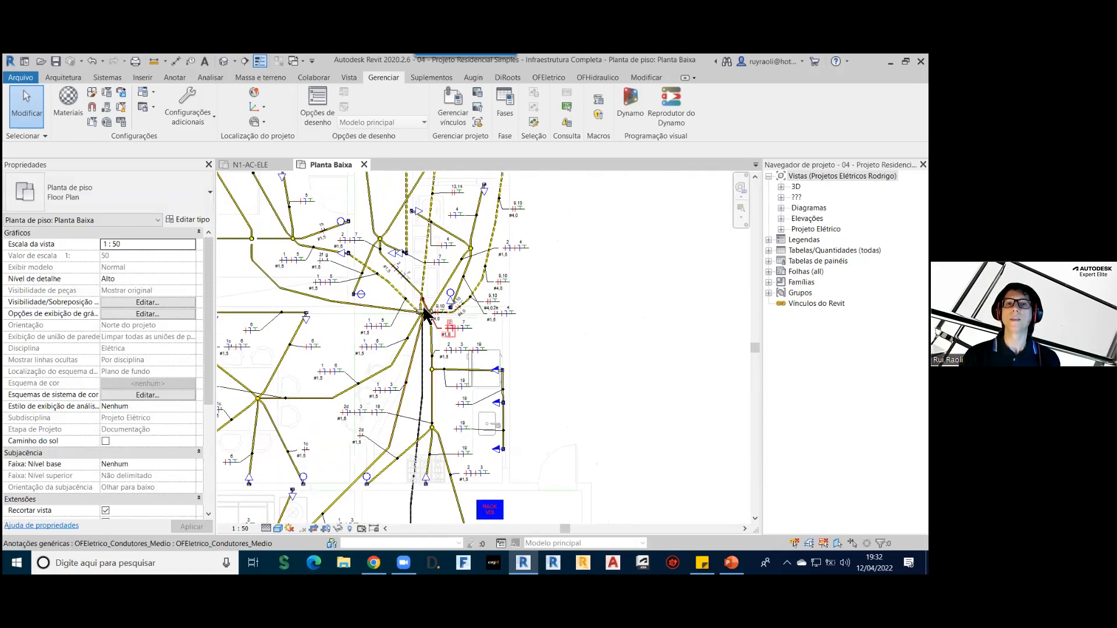
middle_click_drag(543, 457, 514, 221)
middle_click_drag(577, 392, 614, 215)
scroll(581, 381, "up", 1)
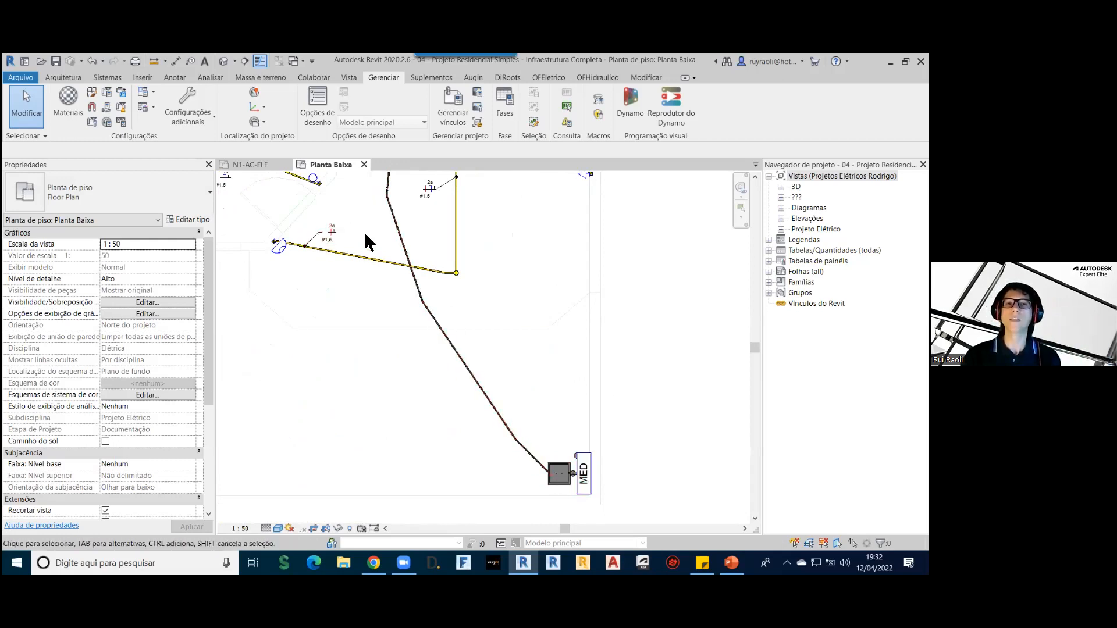
scroll(325, 245, "up", 5)
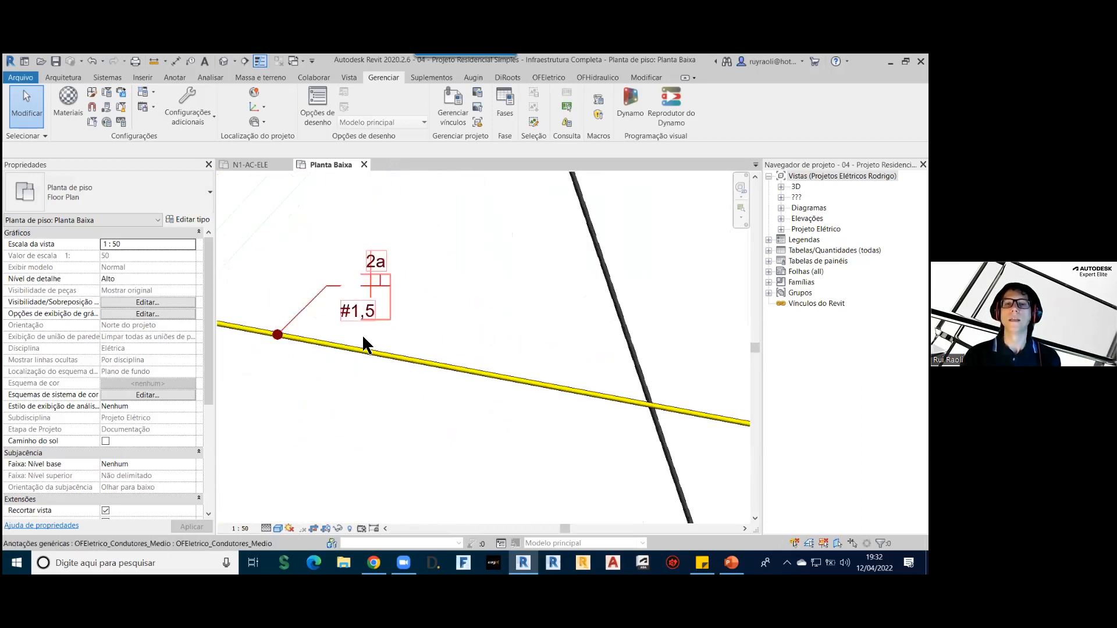
scroll(369, 285, "down", 4)
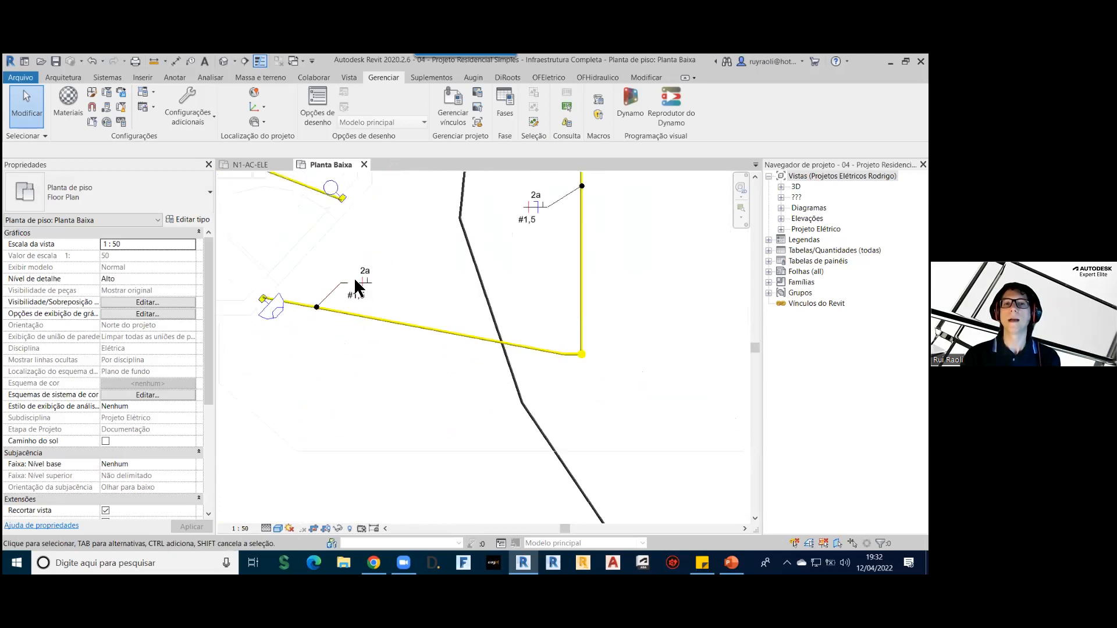
scroll(510, 262, "down", 2)
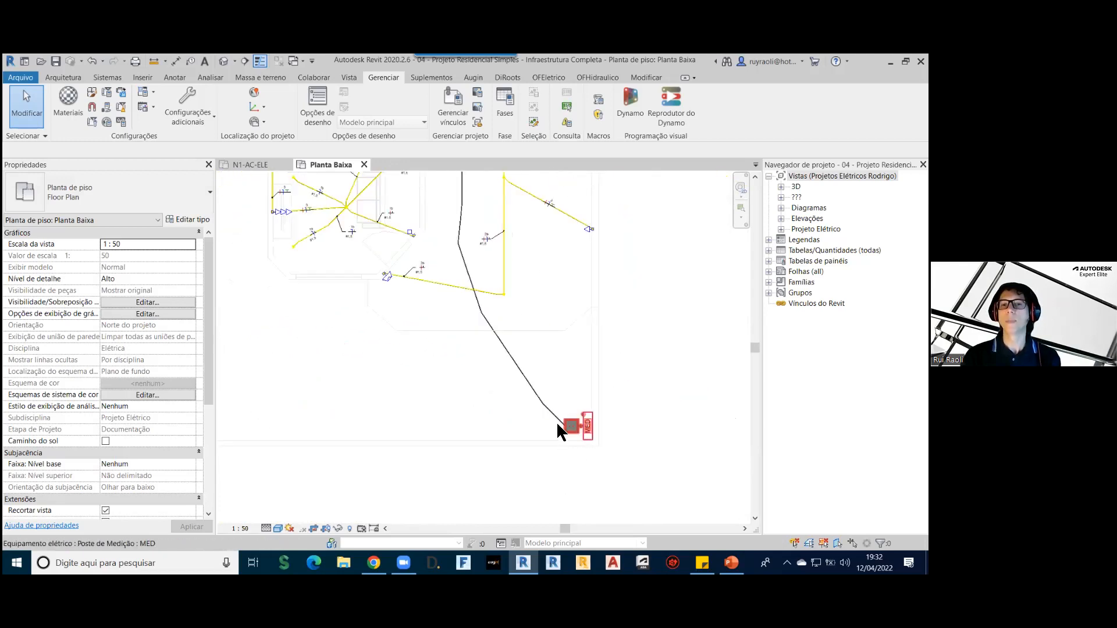
Step: Pull the end of the flexible PEAD conduit out of the MED metering box
scroll(576, 434, "up", 3)
left_click(541, 416)
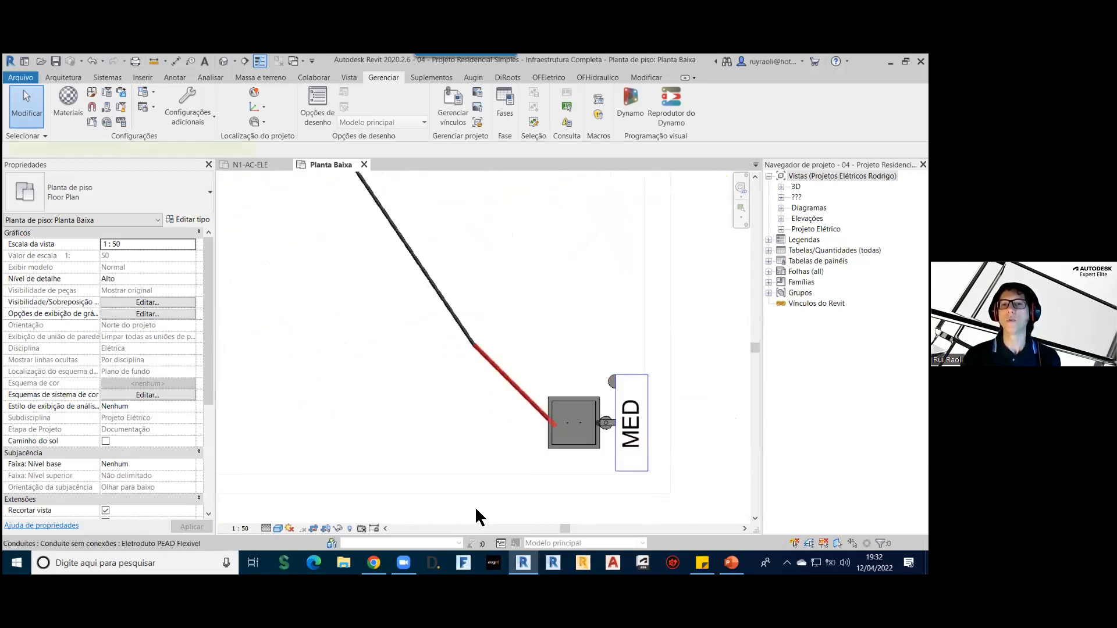
scroll(553, 480, "up", 2)
scroll(554, 476, "up", 2)
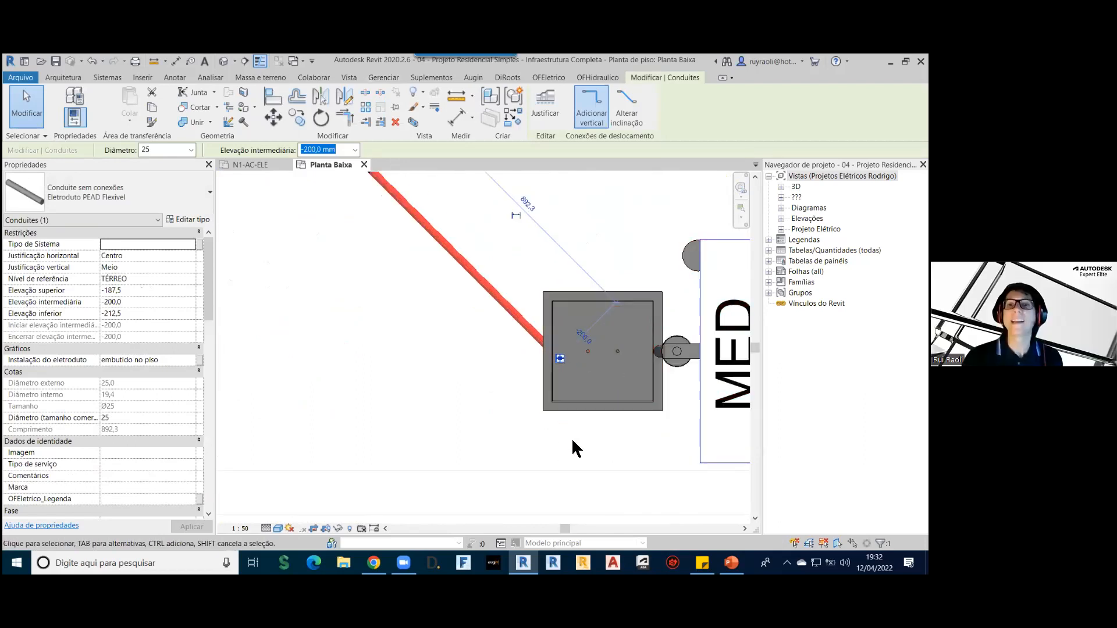
left_click(559, 358)
key("Escape")
key("Escape")
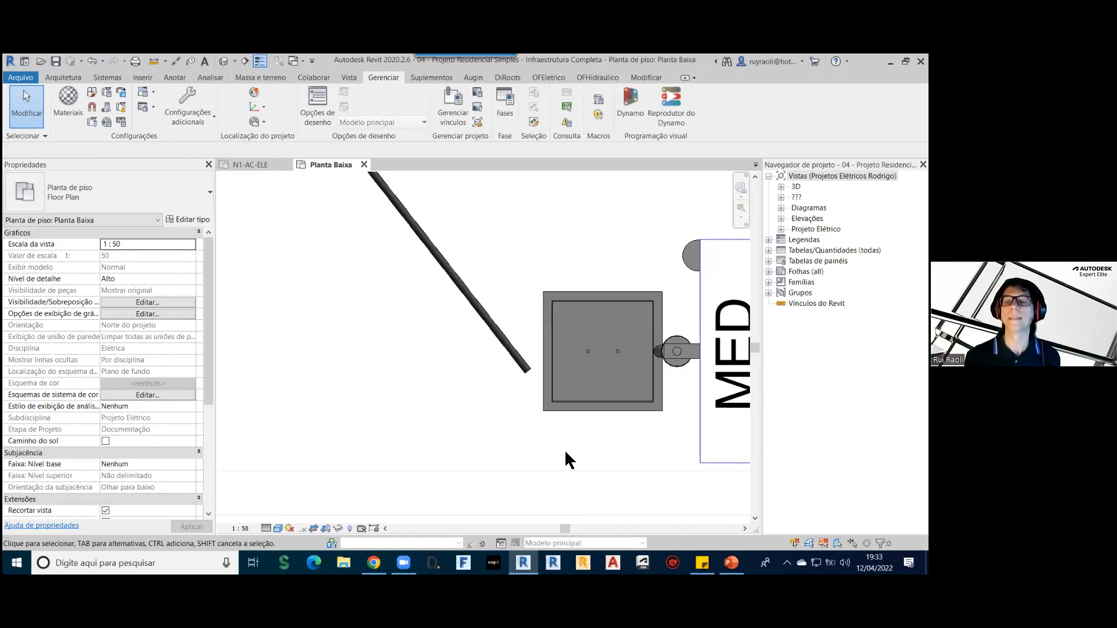
Step: Extend the flexible PEAD conduit's loose end back into the MED metering box
scroll(654, 474, "down", 3)
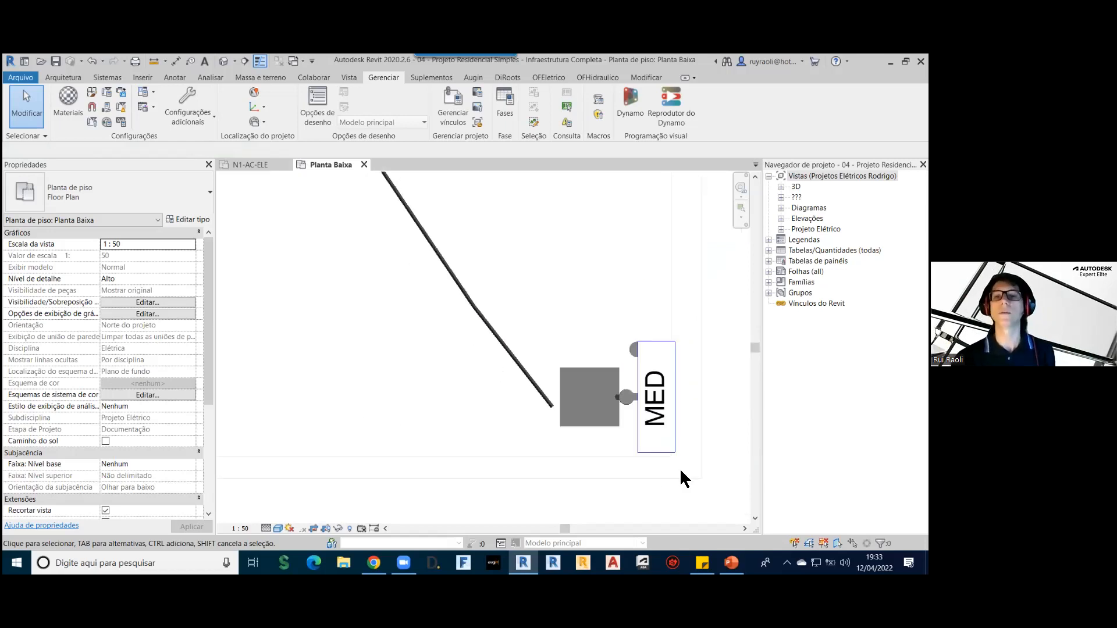
left_click(551, 408)
left_click_drag(551, 408, 571, 403)
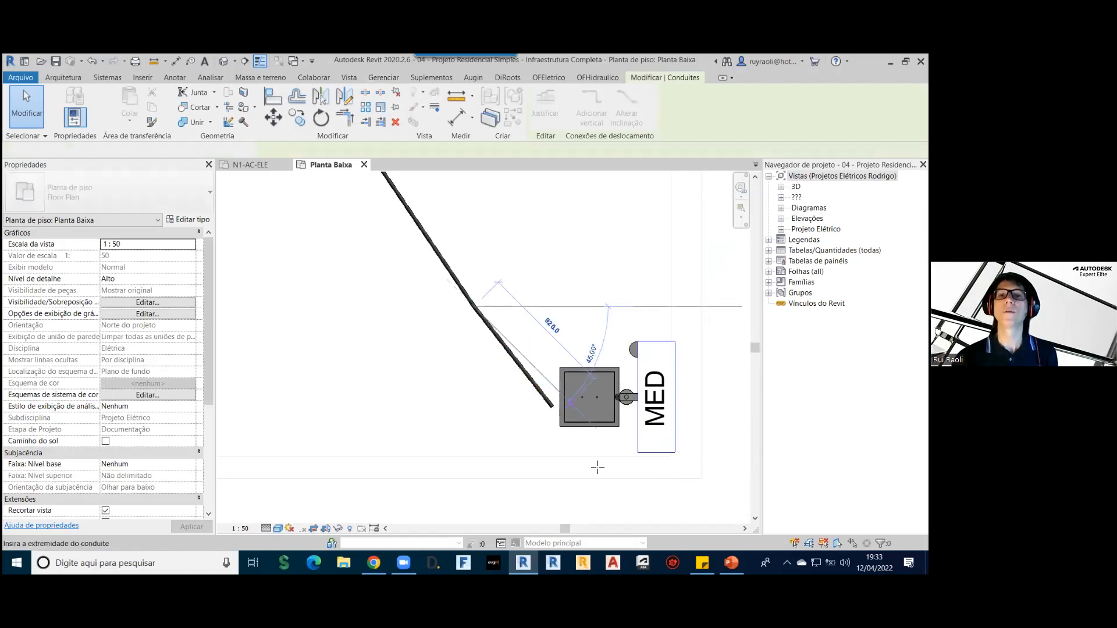
Step: Tag the QDC distribution board with a free-end leader (Extremidade livre), placing the tag beside the board
scroll(596, 467, "down", 3)
middle_click_drag(545, 274, 563, 406)
scroll(563, 402, "down", 2)
middle_click_drag(581, 329, 581, 501)
middle_click_drag(494, 312, 469, 510)
scroll(435, 327, "up", 6)
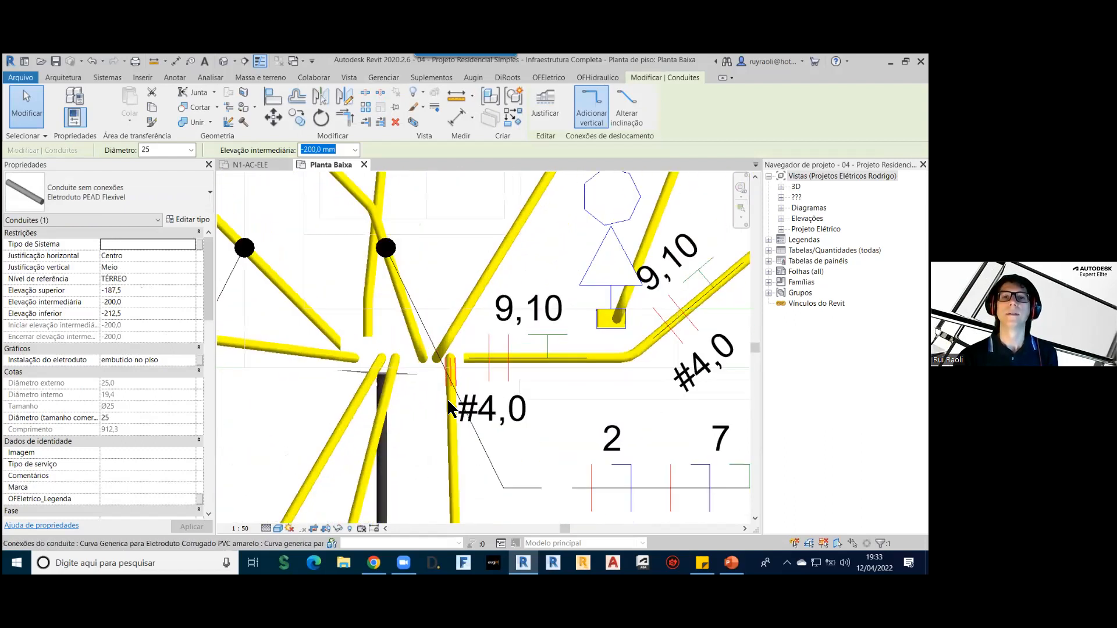
left_click(410, 425)
left_click(410, 369)
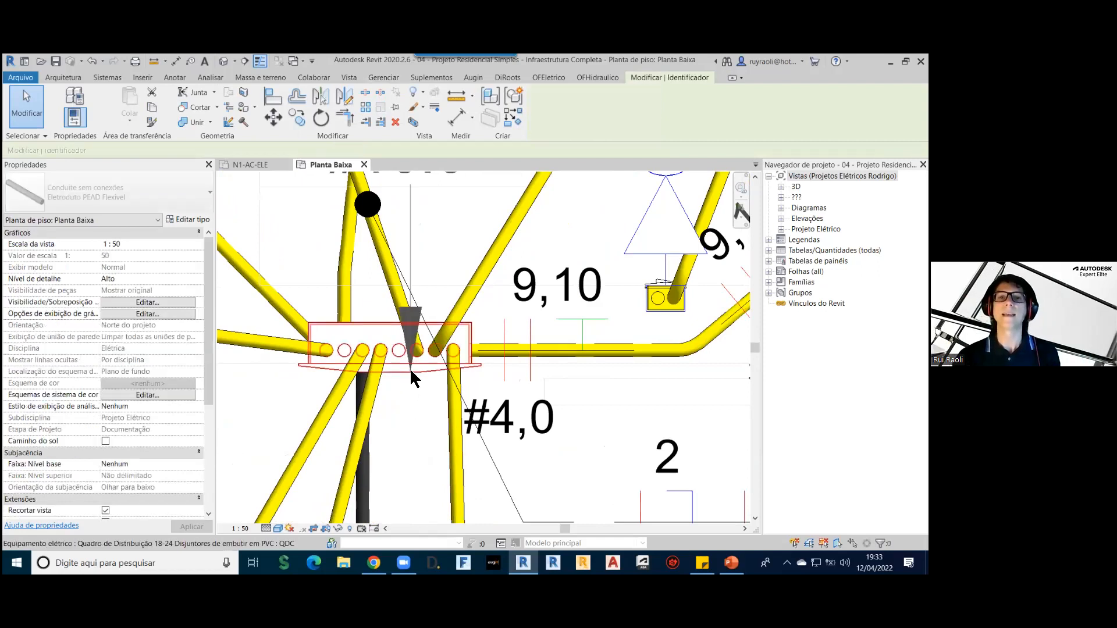
scroll(414, 377, "down", 3)
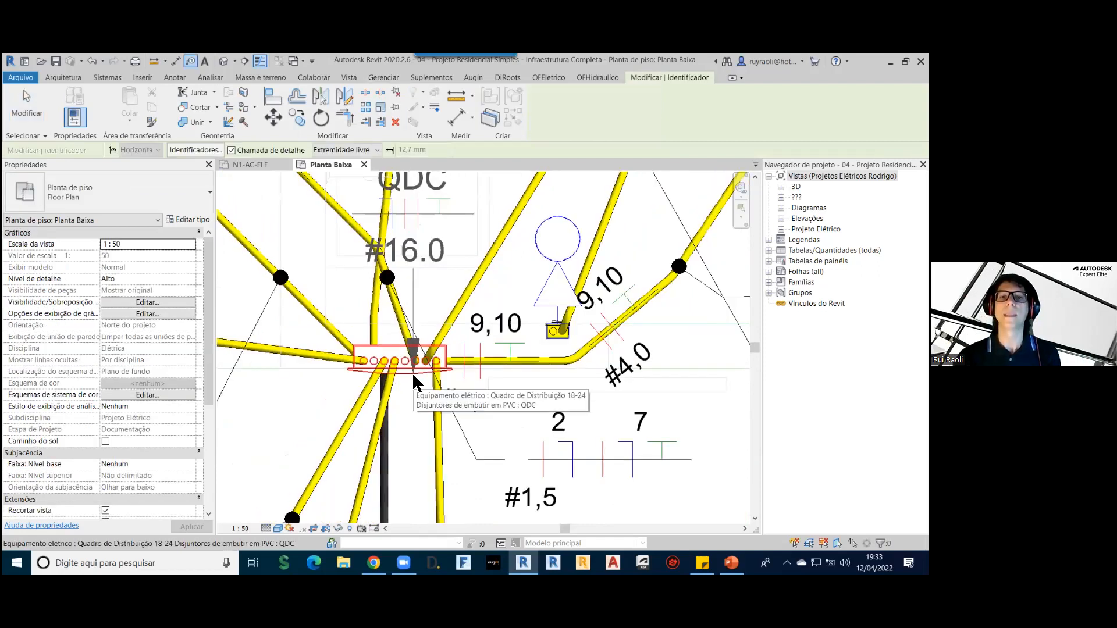
left_click(375, 150)
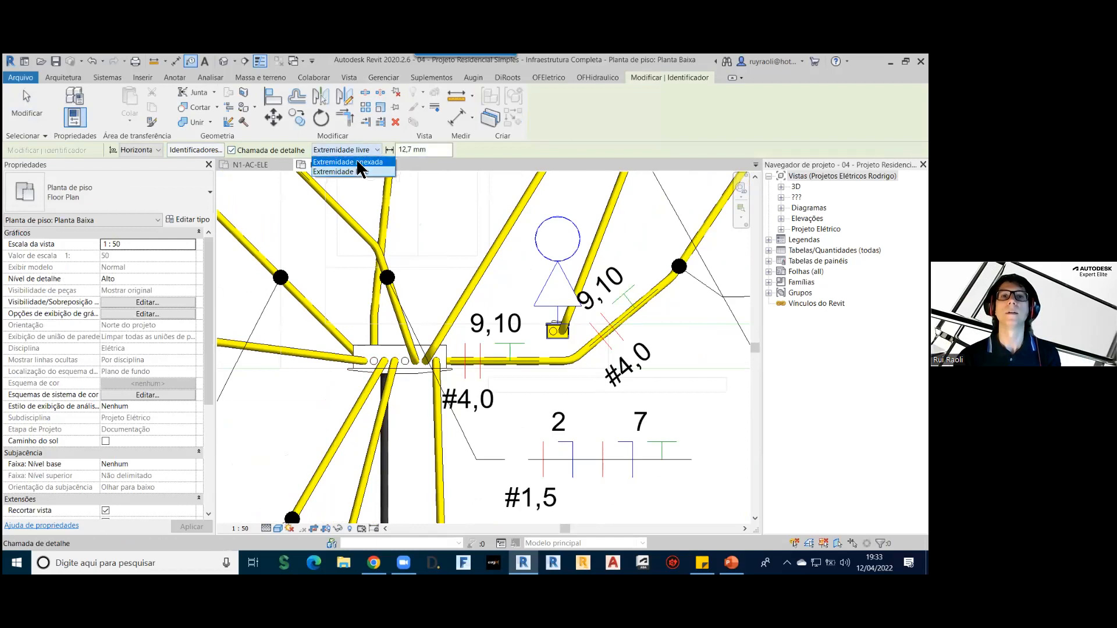
left_click(341, 172)
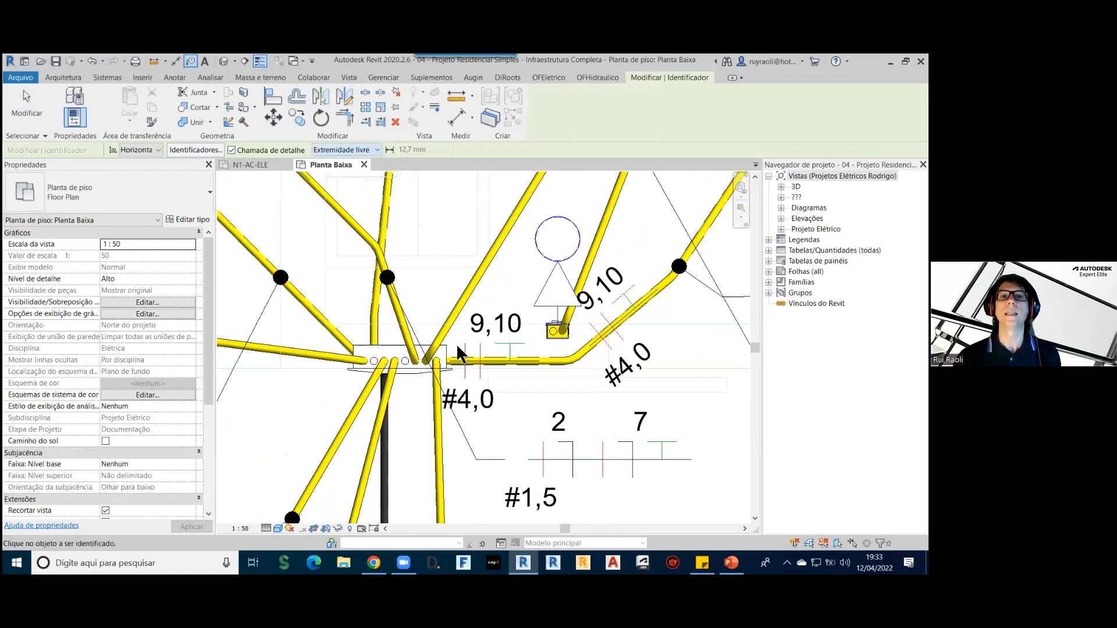
left_click(414, 371)
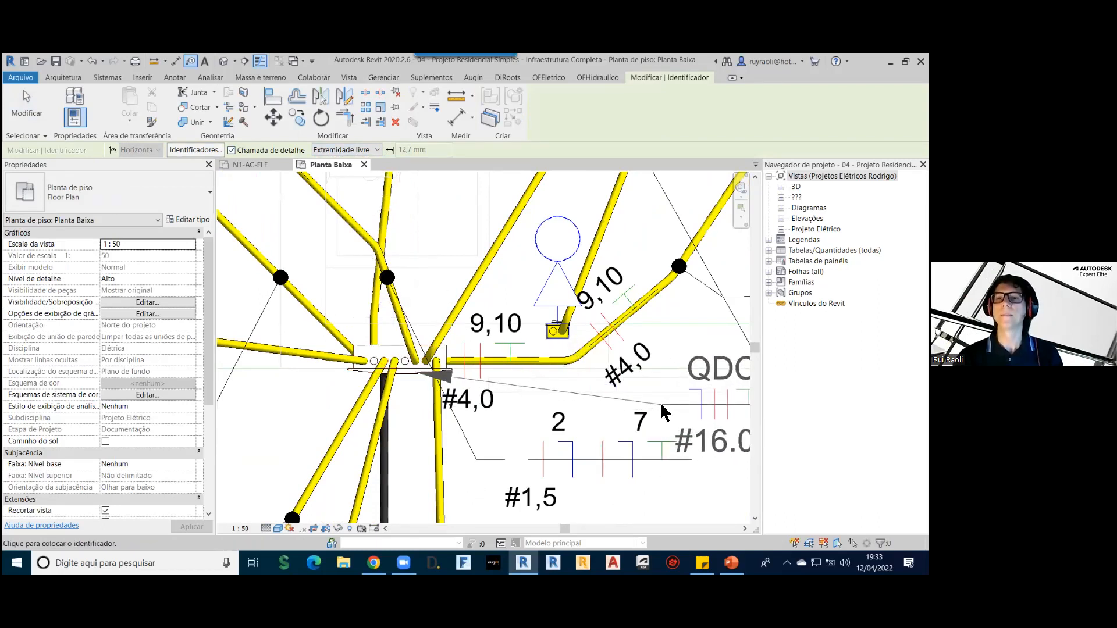
left_click(663, 409)
key("Escape")
Step: Check which tag types are available for the placed QDC tag
left_click(705, 377)
left_click(102, 190)
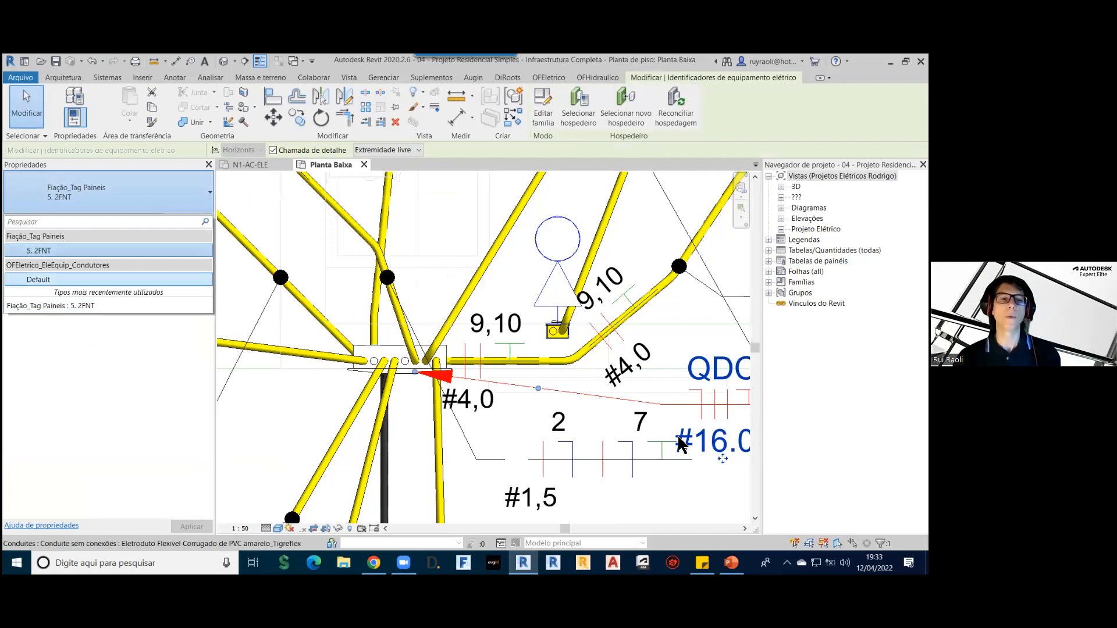
key("Escape")
key("Escape")
Step: Move the QDC tag and its leader end onto the black conduit run, in the open area near the RACK VDI
scroll(544, 351, "down", 3)
scroll(394, 289, "down", 2)
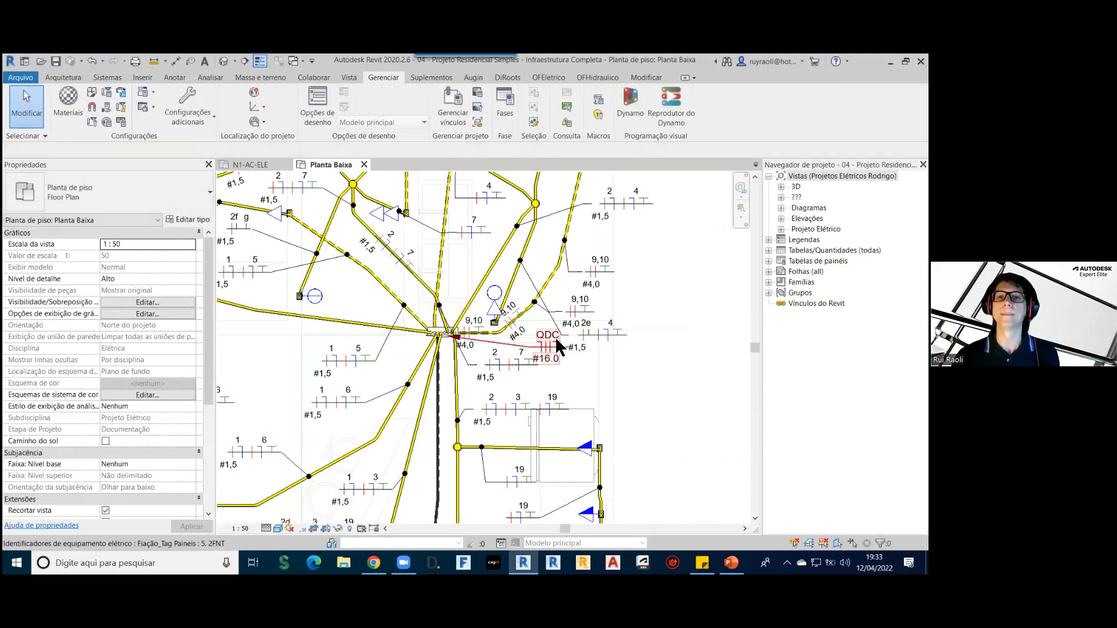
scroll(441, 299, "down", 2)
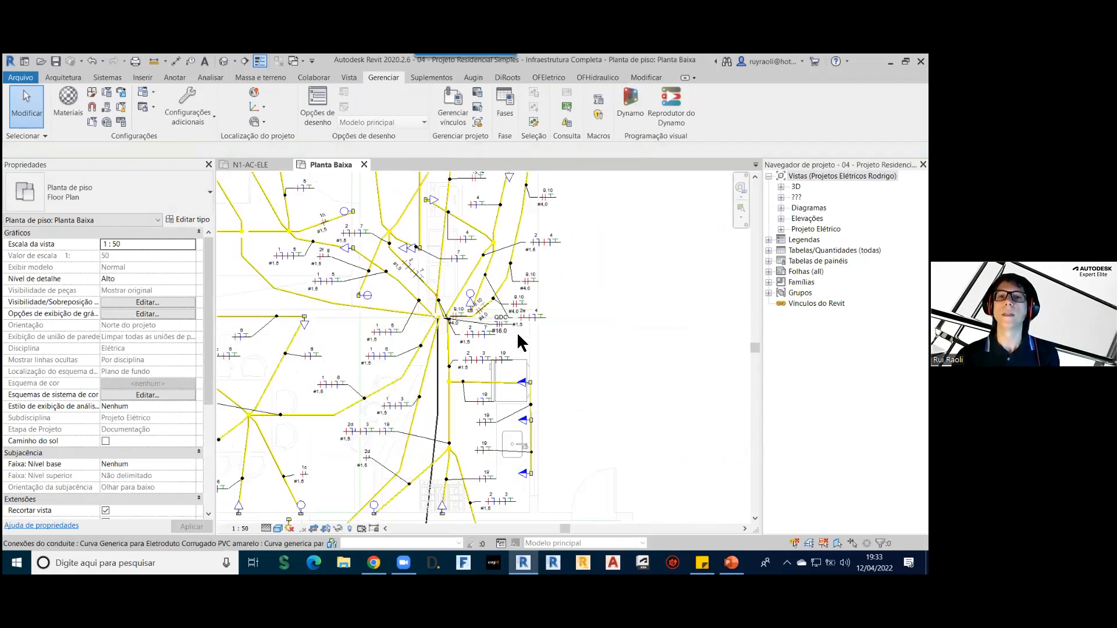
left_click(505, 325)
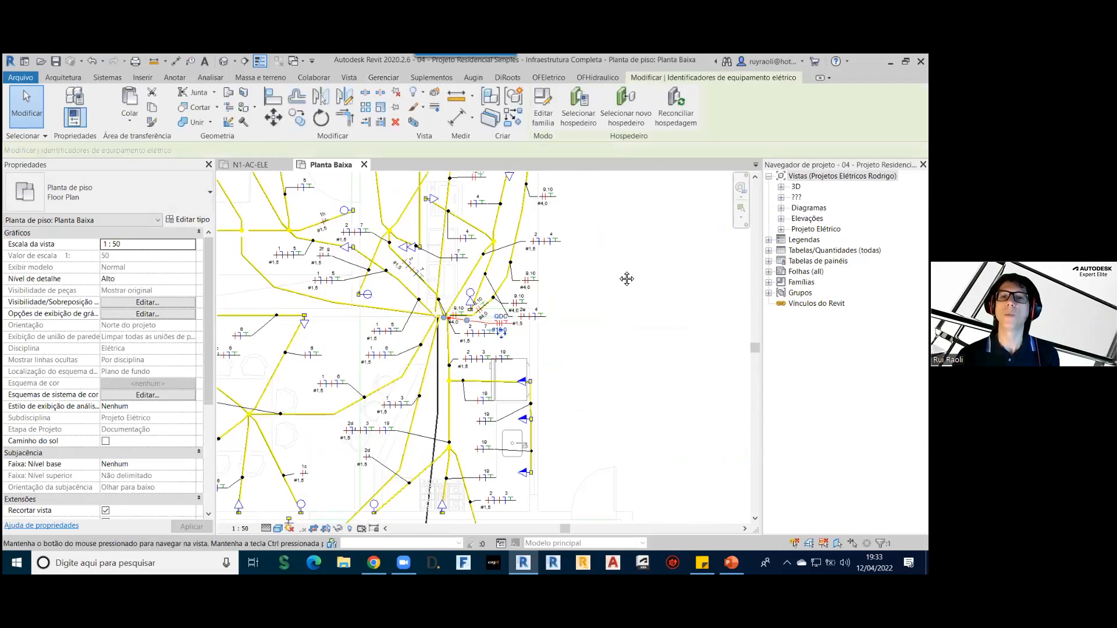
middle_click_drag(626, 279, 646, 184)
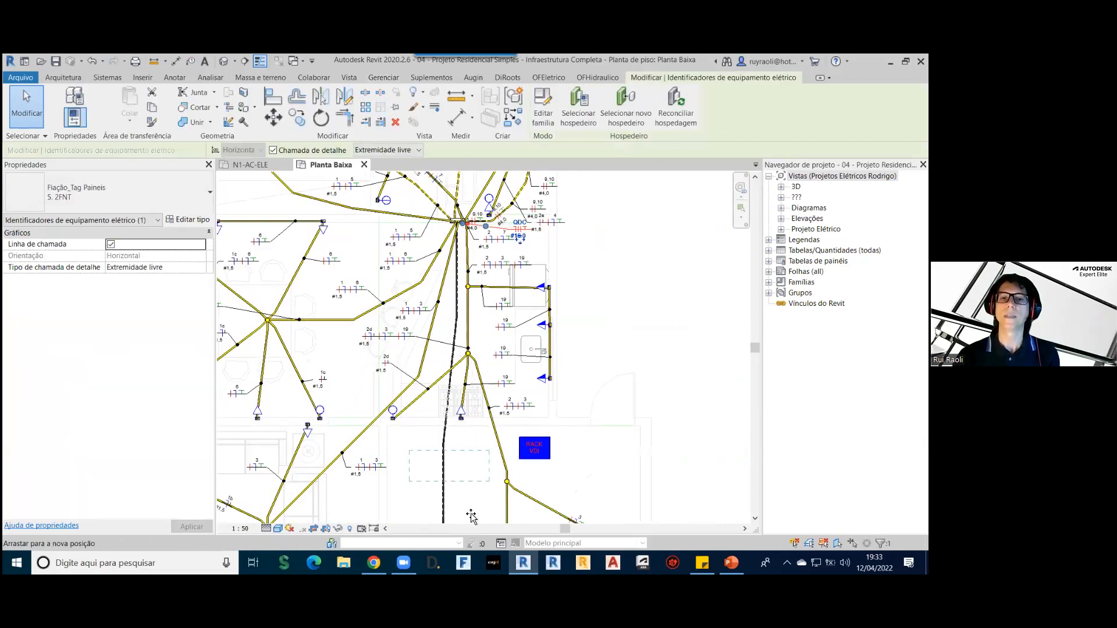
left_click_drag(471, 516, 470, 511)
left_click_drag(463, 223, 446, 491)
middle_click_drag(640, 436, 676, 287)
scroll(501, 407, "up", 5)
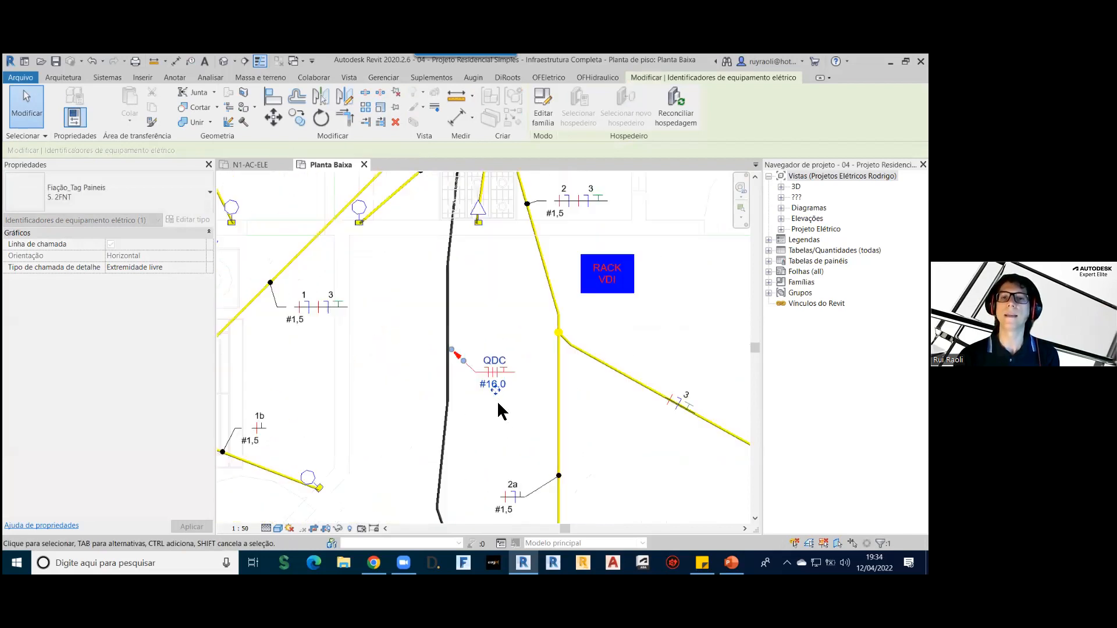
Step: Check the type options of the QDC tag on the black conduit run and inspect its editable cable-size value
left_click(526, 426)
left_click(493, 333)
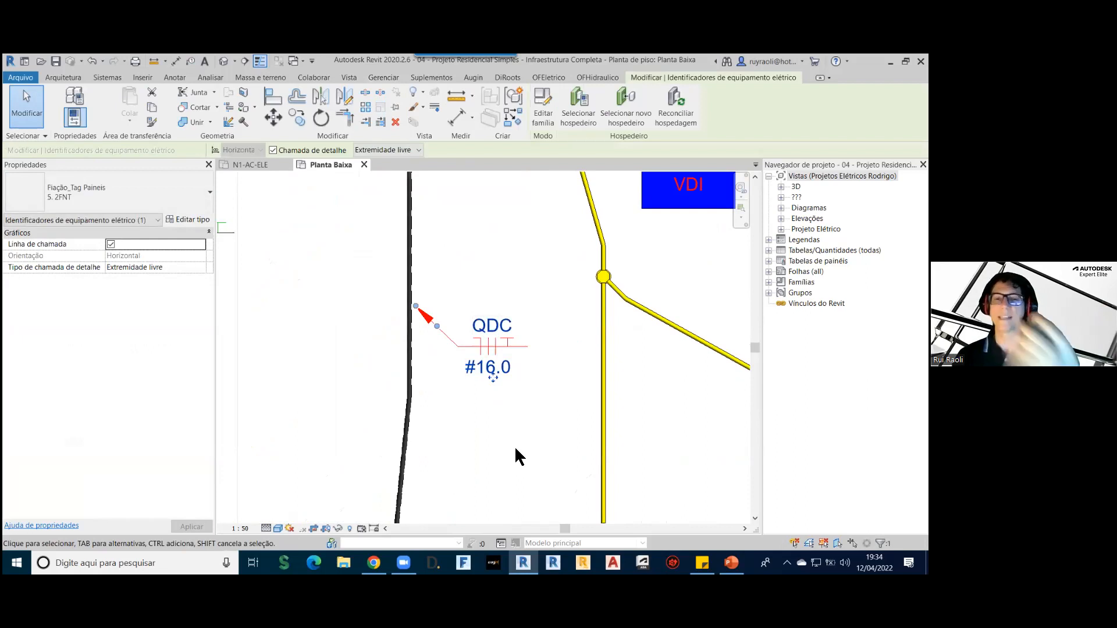
left_click(105, 192)
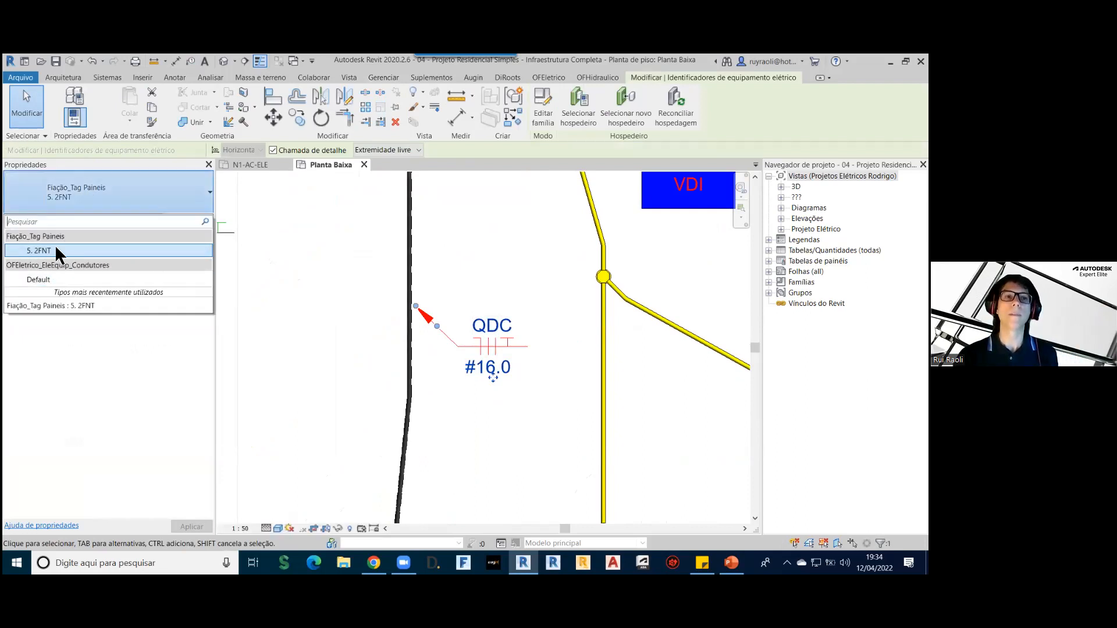
left_click(495, 448)
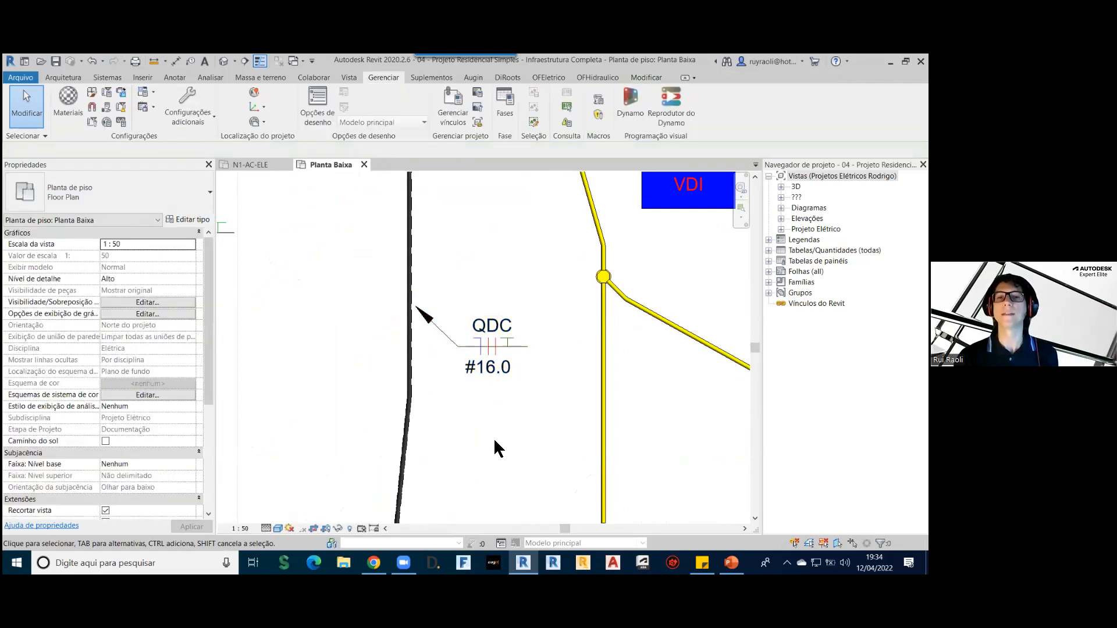
left_click(488, 367)
left_click(488, 367)
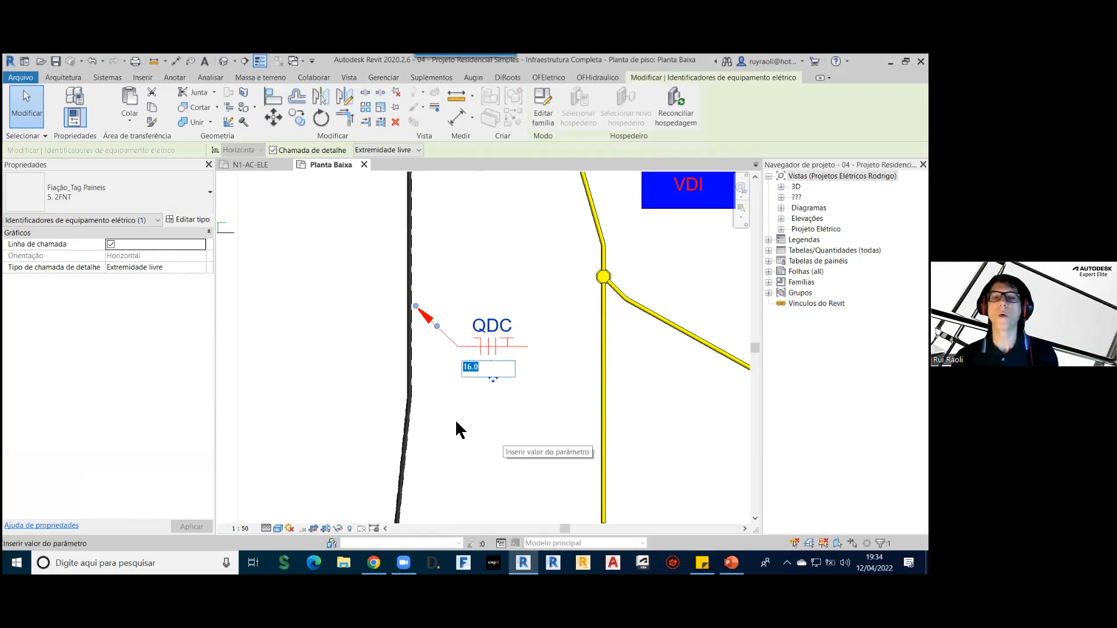
left_click(507, 457)
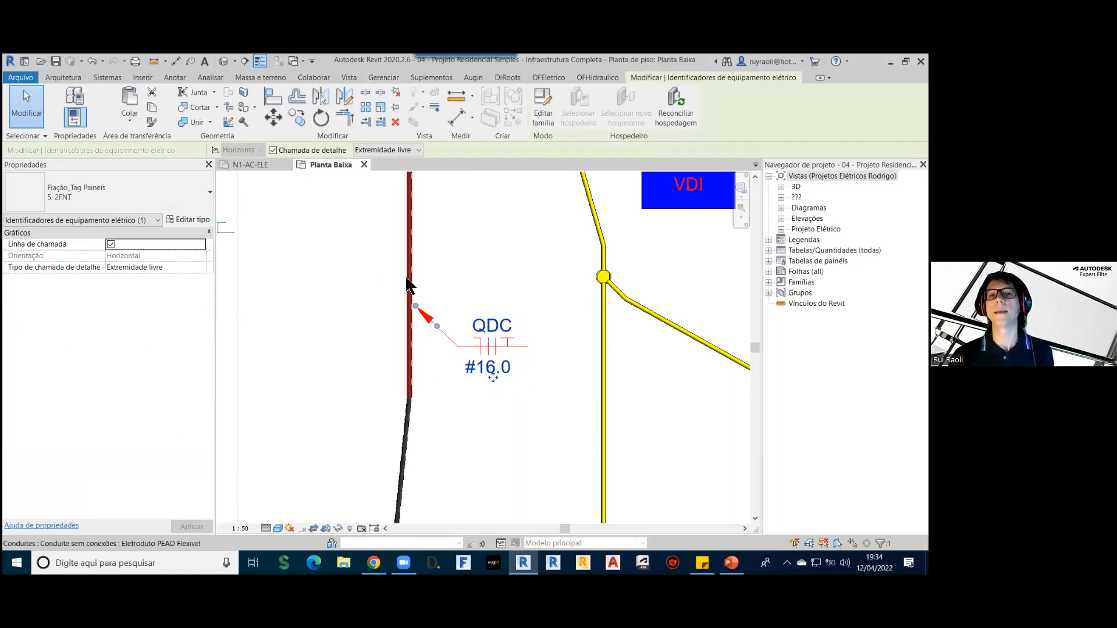
left_click(492, 446)
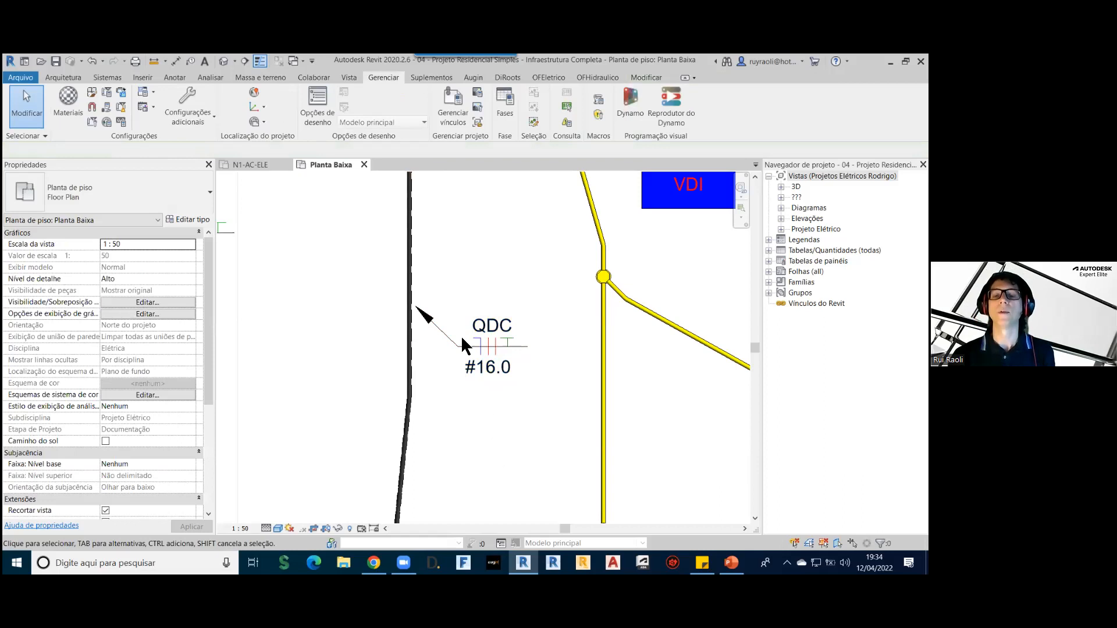
Step: Examine the properties of the flexible PEAD conduit segment that enters the MED metering box
scroll(461, 335, "down", 4)
scroll(453, 325, "down", 3)
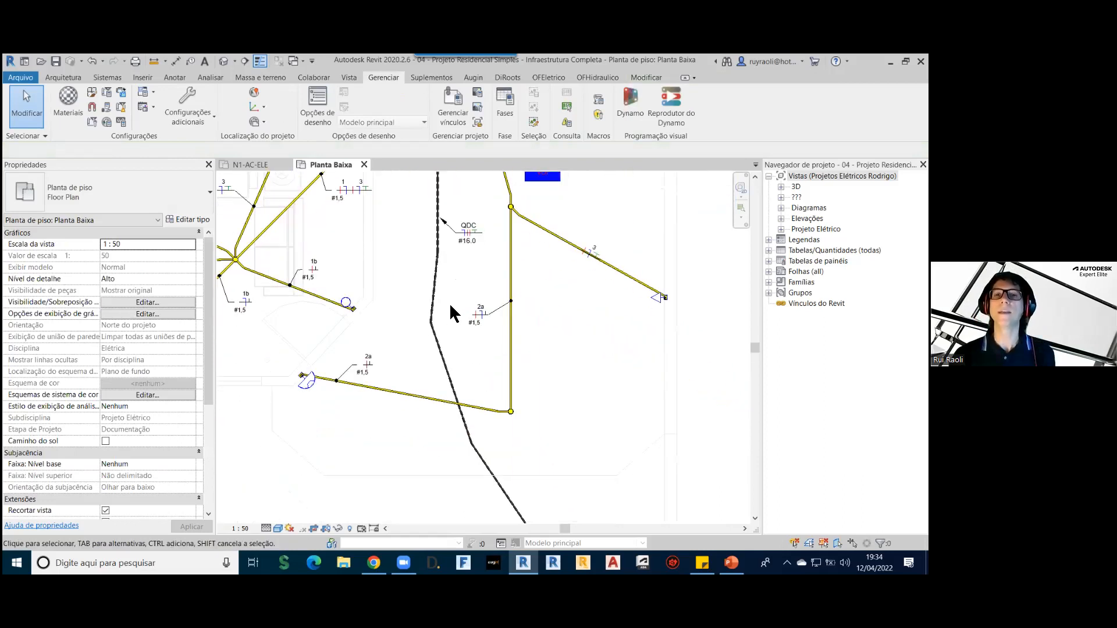
scroll(546, 436, "up", 6)
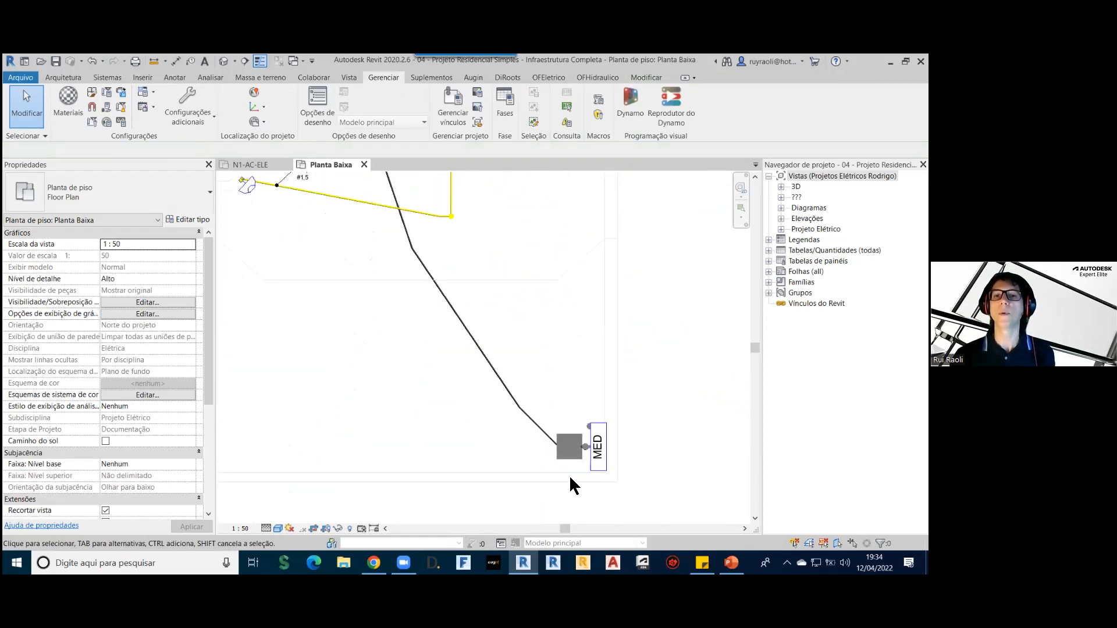
left_click(536, 436)
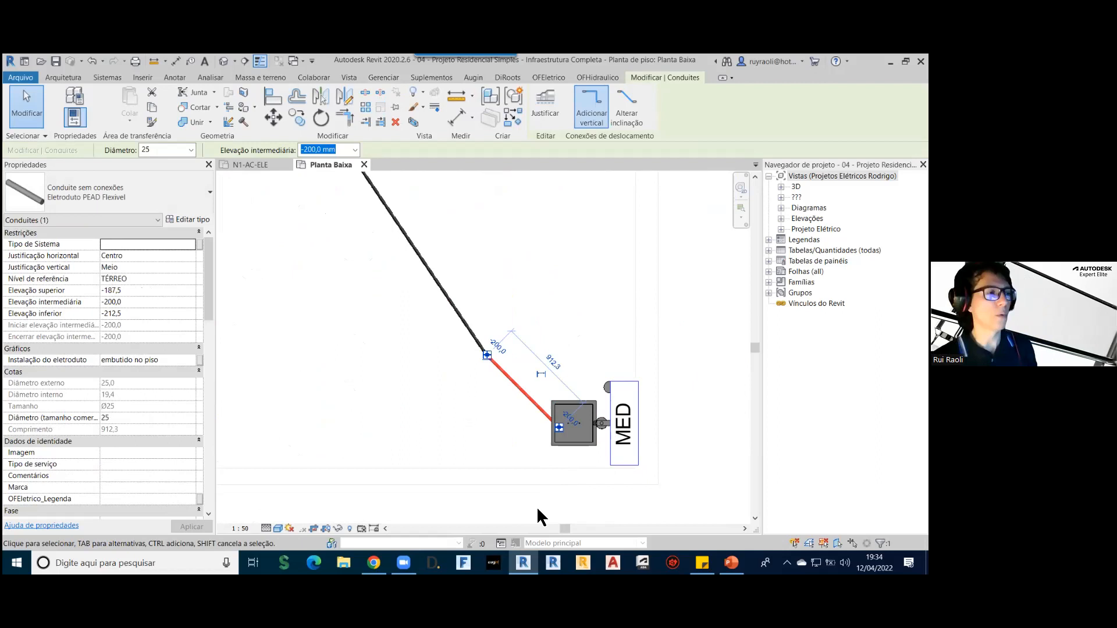
left_click(549, 278)
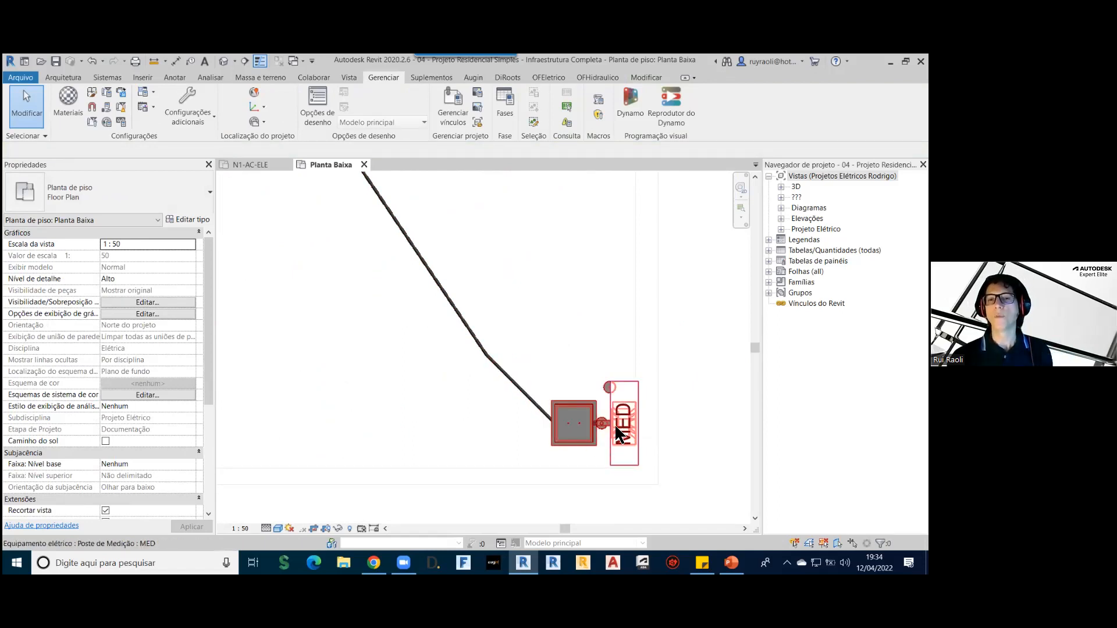
Step: Tag the round lighting device at the end of the 1c conduit with a free-end leader (Extremidade livre), placing the tag beside it
scroll(626, 457, "down", 1)
scroll(626, 455, "down", 2)
middle_click_drag(616, 386, 615, 490)
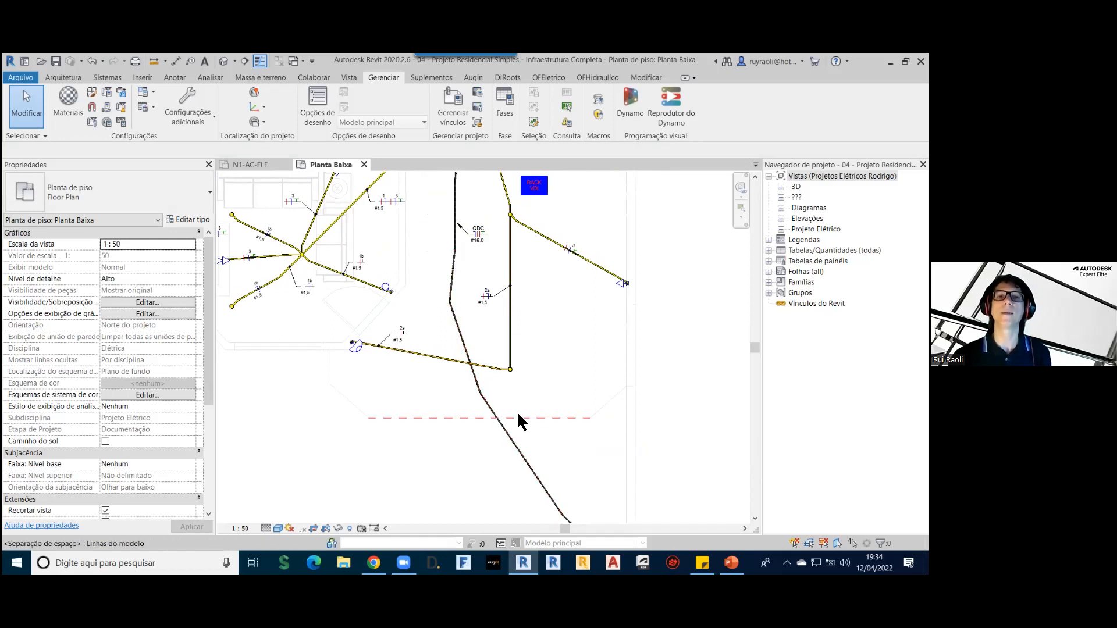
middle_click_drag(324, 382, 456, 481)
scroll(357, 294, "up", 5)
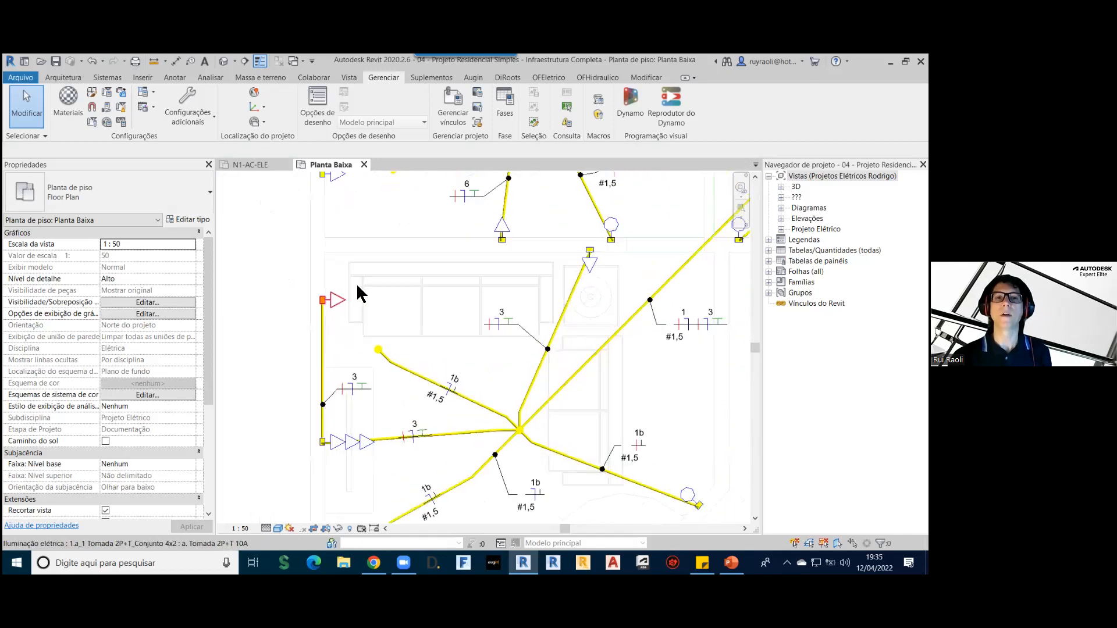
key("t")
key("g")
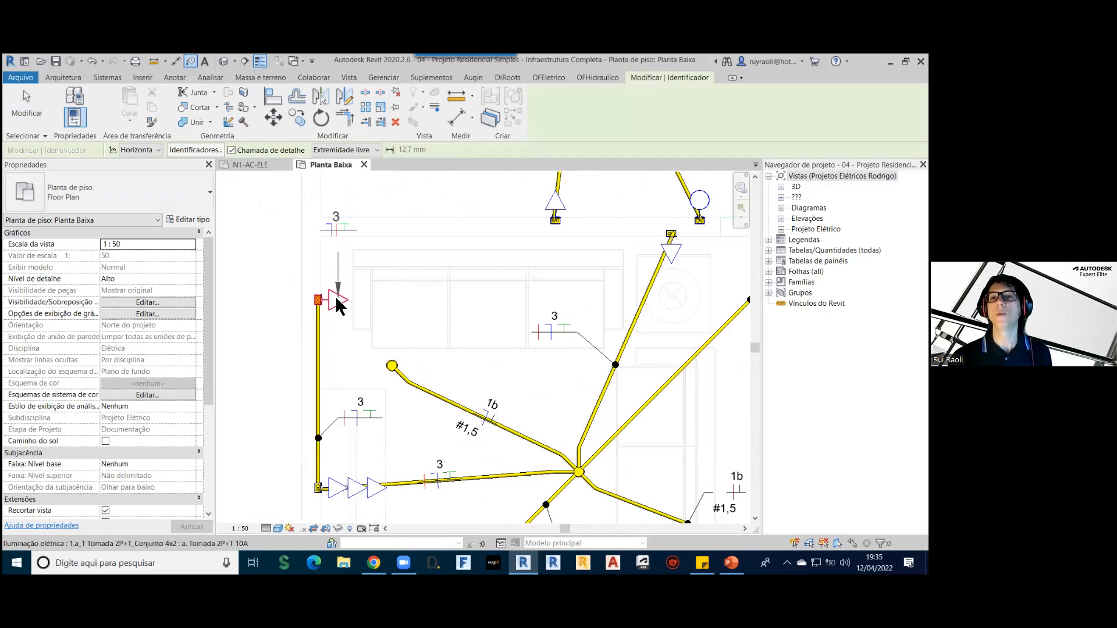
scroll(336, 296, "down", 3)
scroll(554, 374, "up", 5)
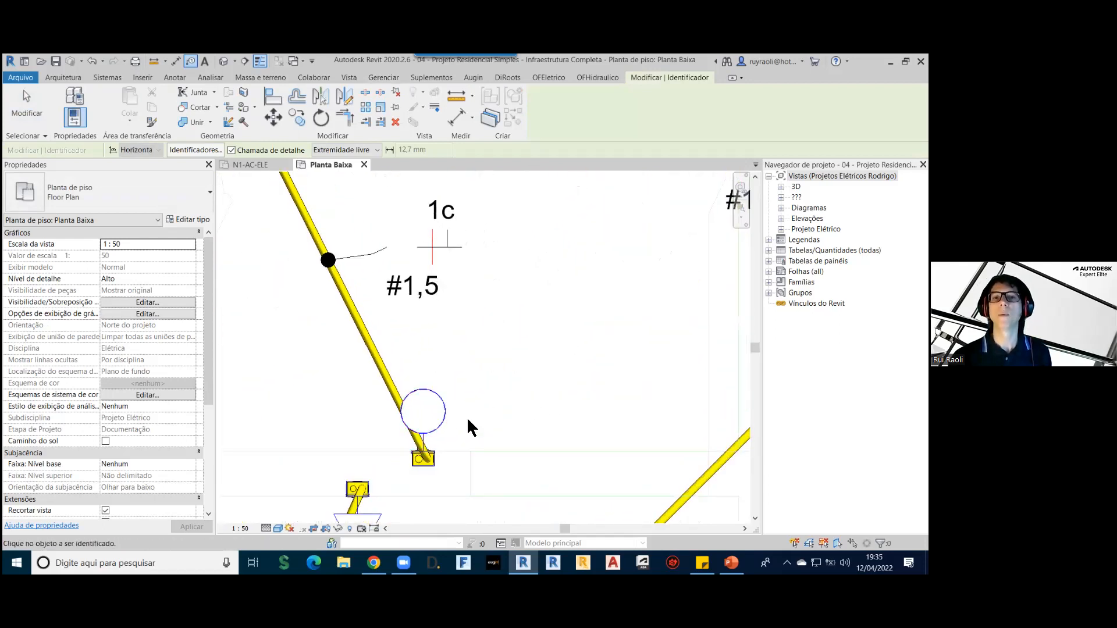
left_click(436, 413)
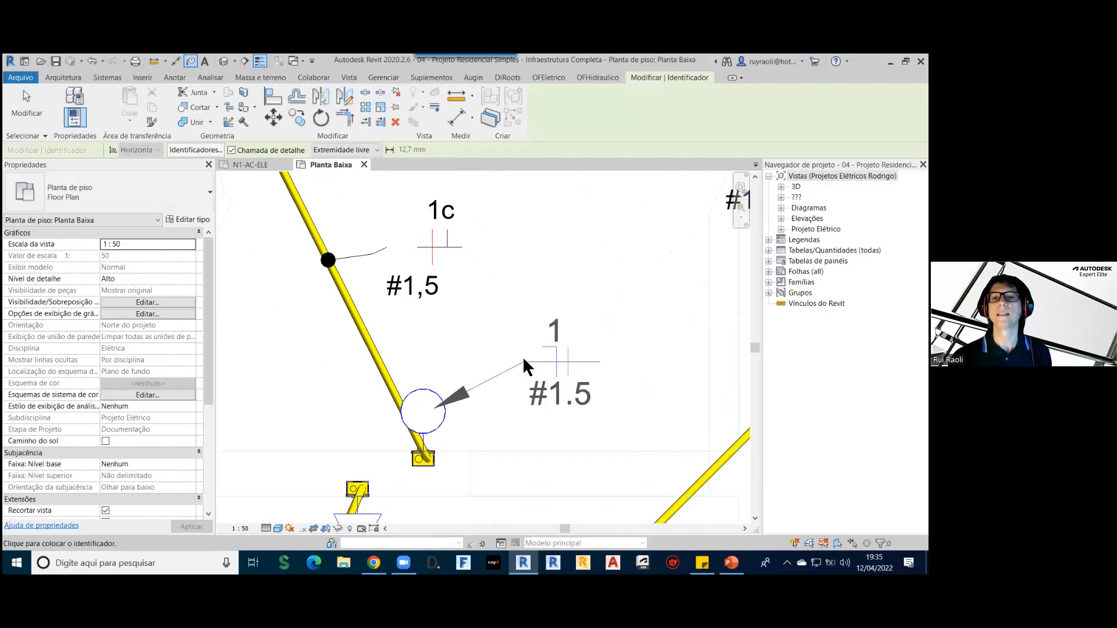
left_click(523, 348)
left_click(570, 332)
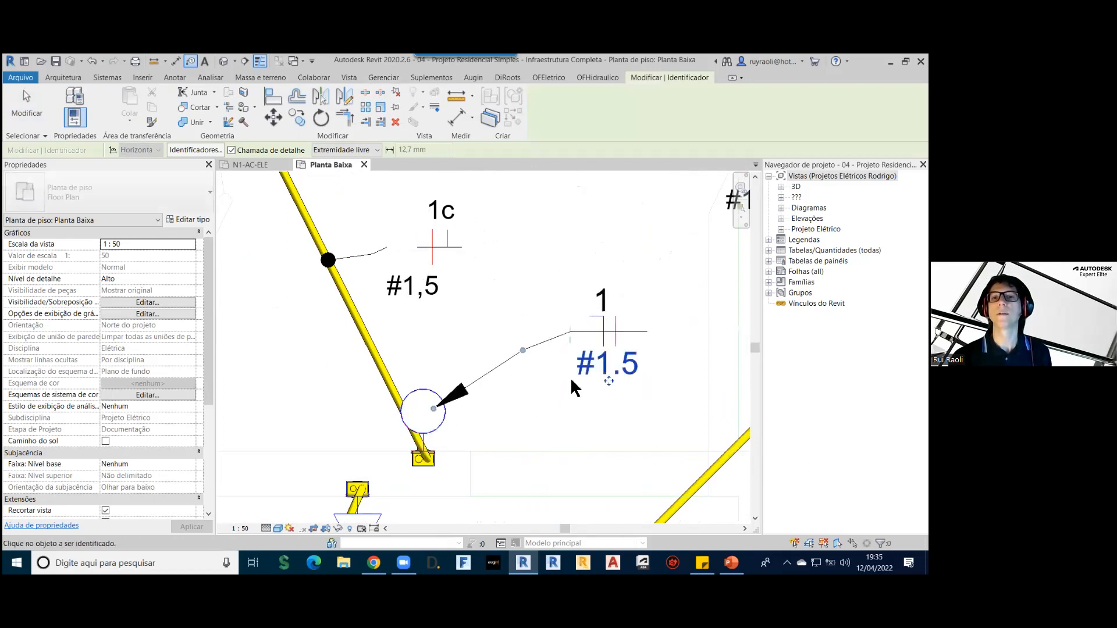
key("Escape")
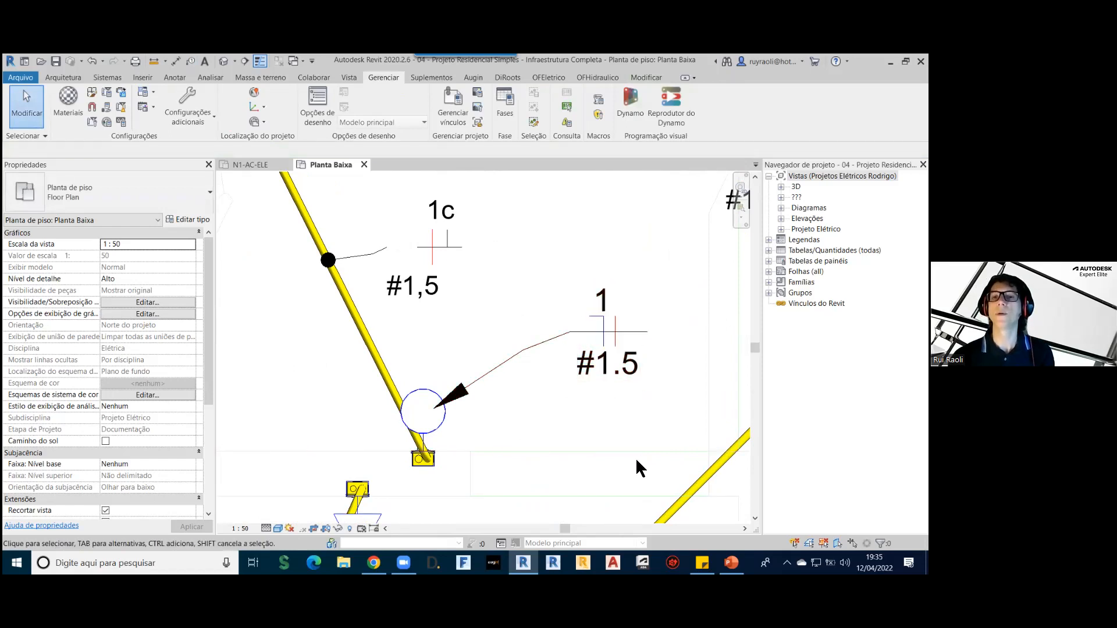
Step: Delete the QDC tag from the black conduit run between the QDC and the MED metering box
scroll(456, 407, "down", 5)
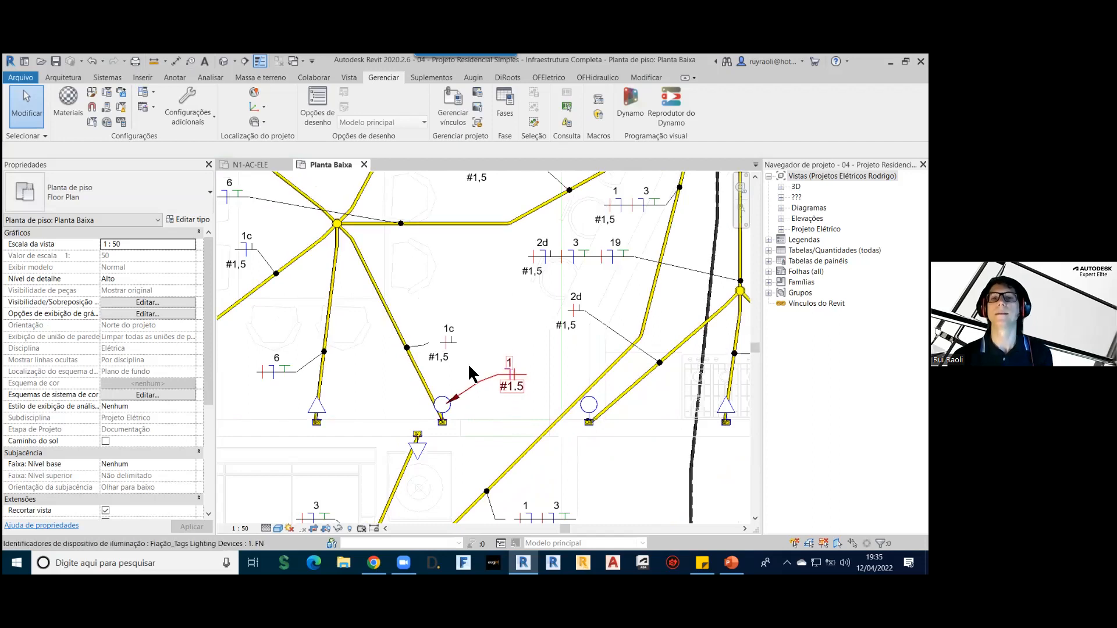
scroll(397, 286, "down", 3)
scroll(601, 489, "up", 3)
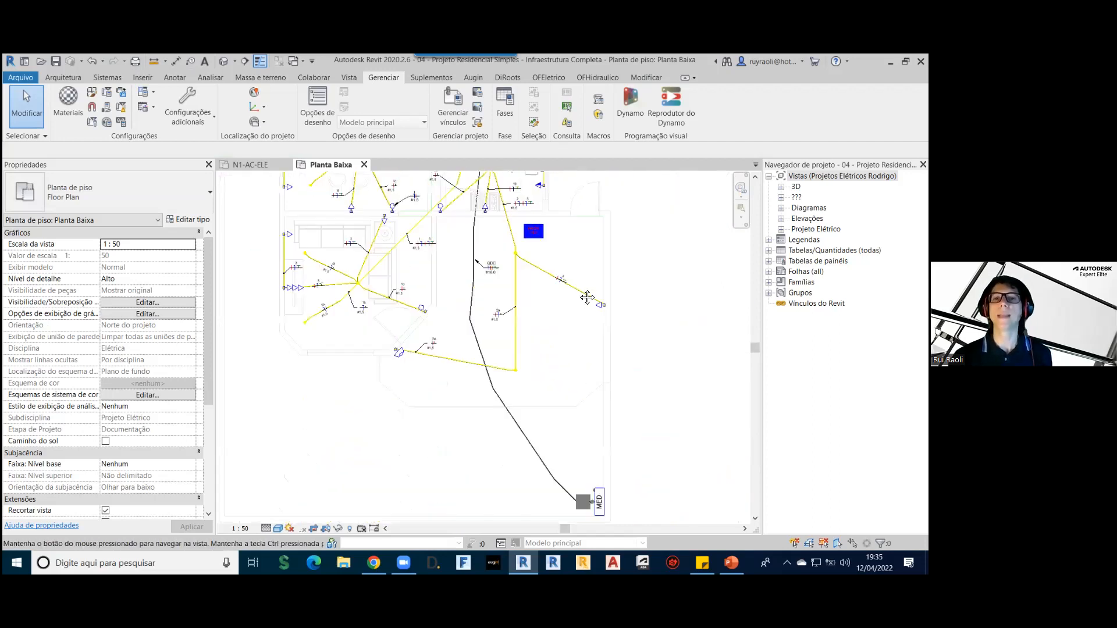
middle_click_drag(586, 361, 573, 458)
left_click(471, 293)
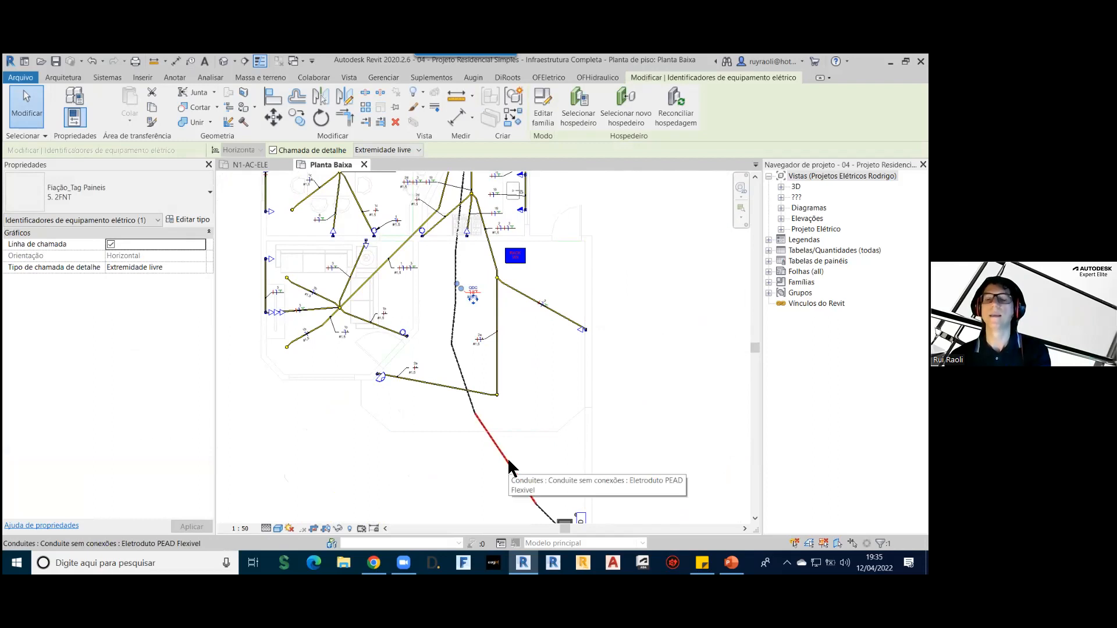
left_click(535, 448)
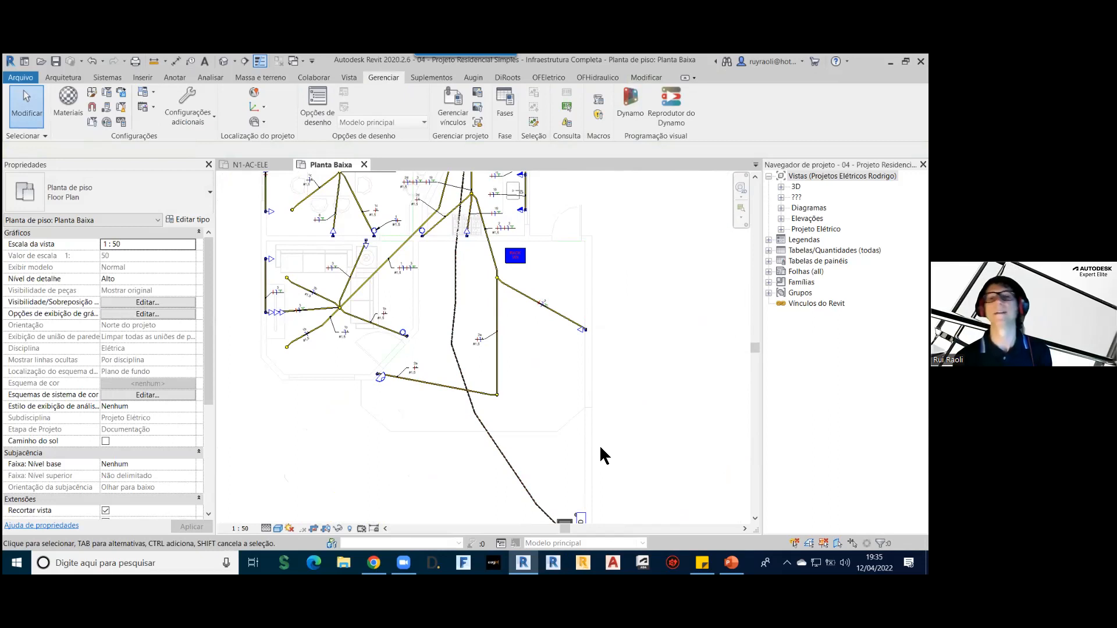
scroll(596, 340, "down", 1)
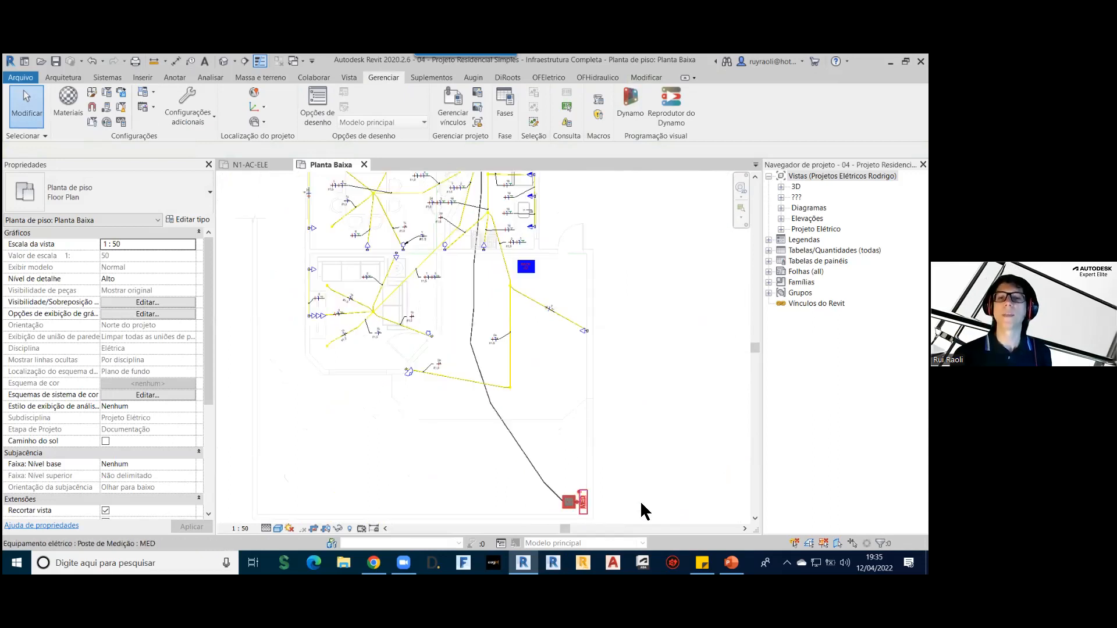